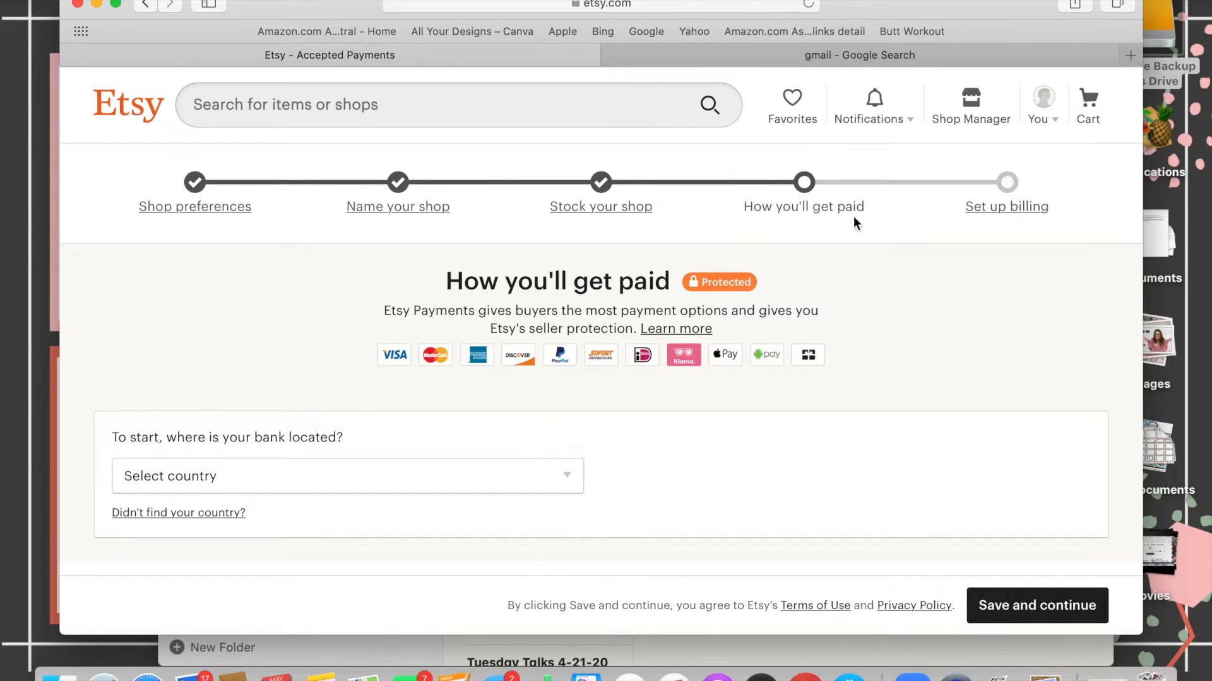
Review the shop language, country, currency and selling status in the shop preferences, and save them
{"action": "left_click", "coordinate": [209, 207]}
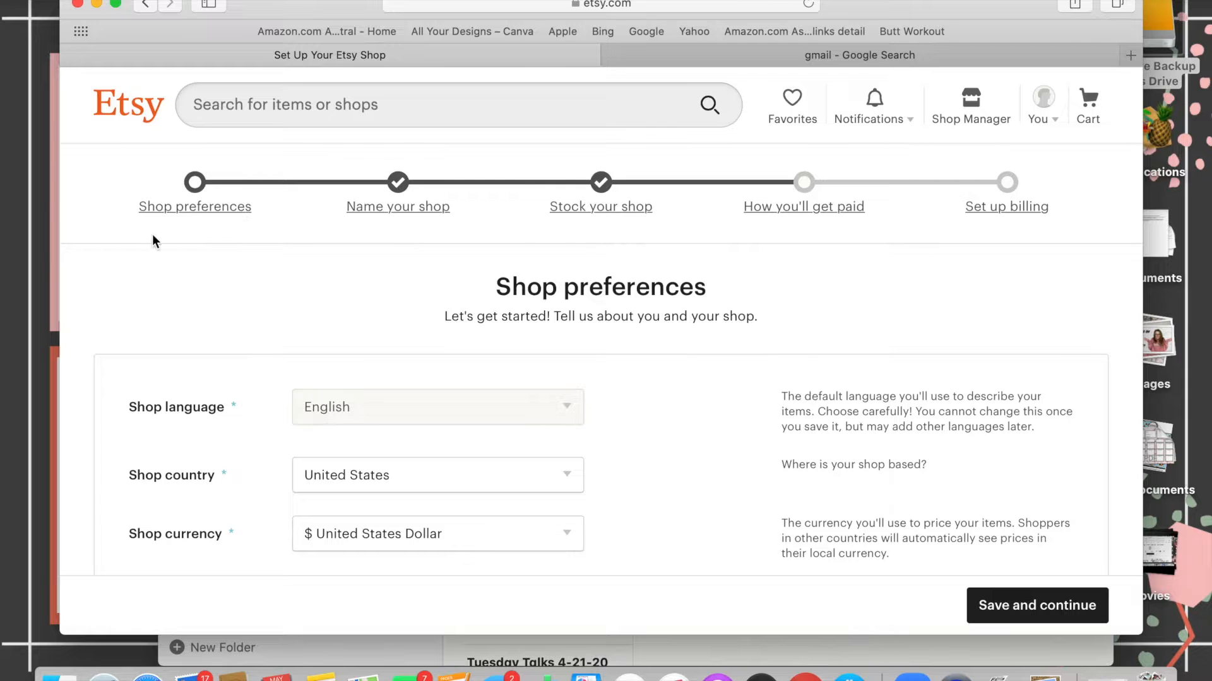
{"action": "scroll", "coordinate": [207, 284], "scroll_direction": "down", "scroll_amount": 2}
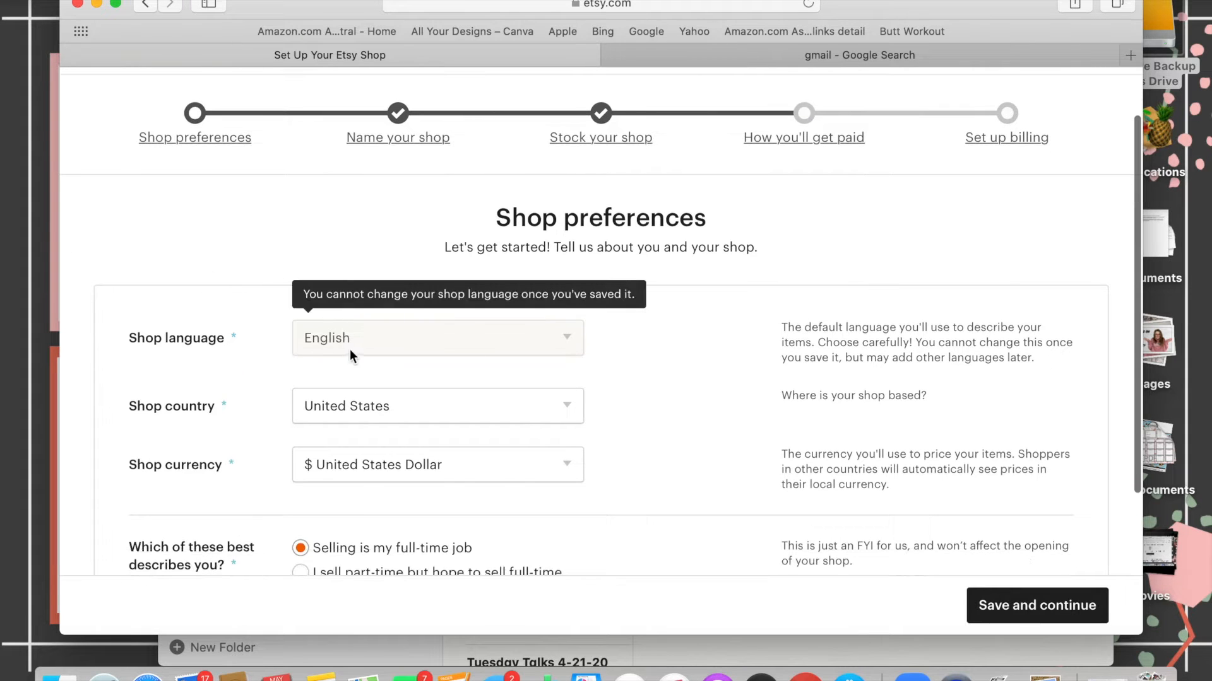
{"action": "scroll", "coordinate": [244, 314], "scroll_direction": "down", "scroll_amount": 4}
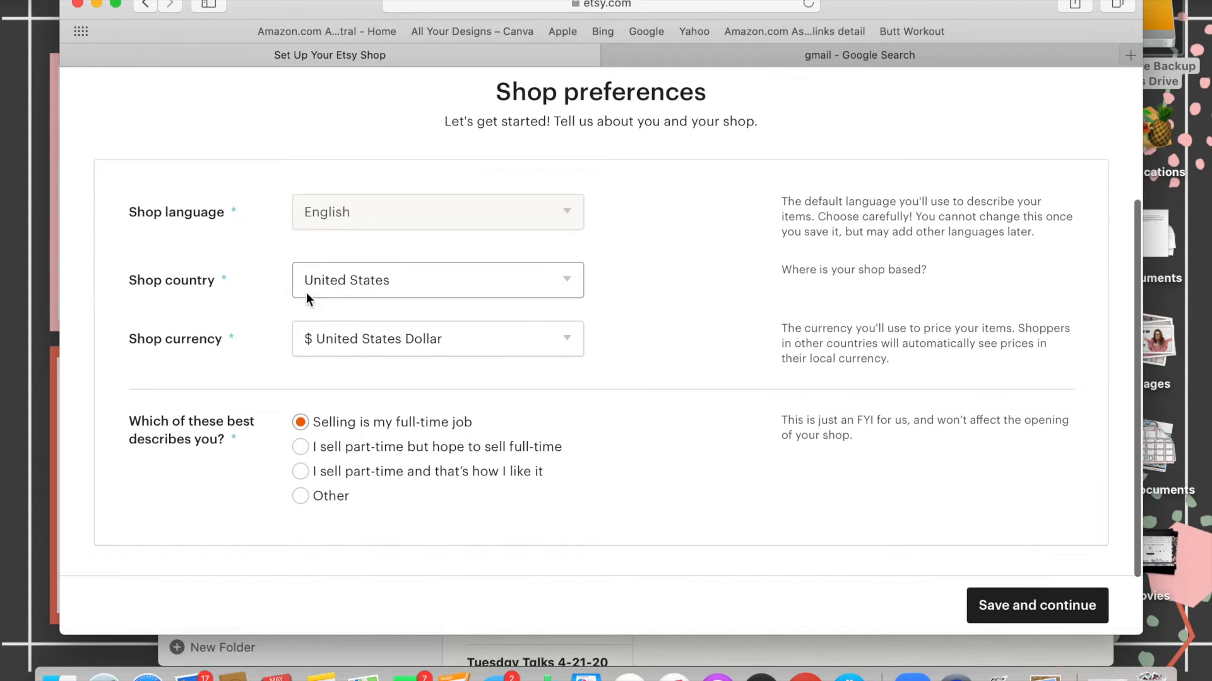
{"action": "scroll", "coordinate": [350, 291], "scroll_direction": "down", "scroll_amount": 2}
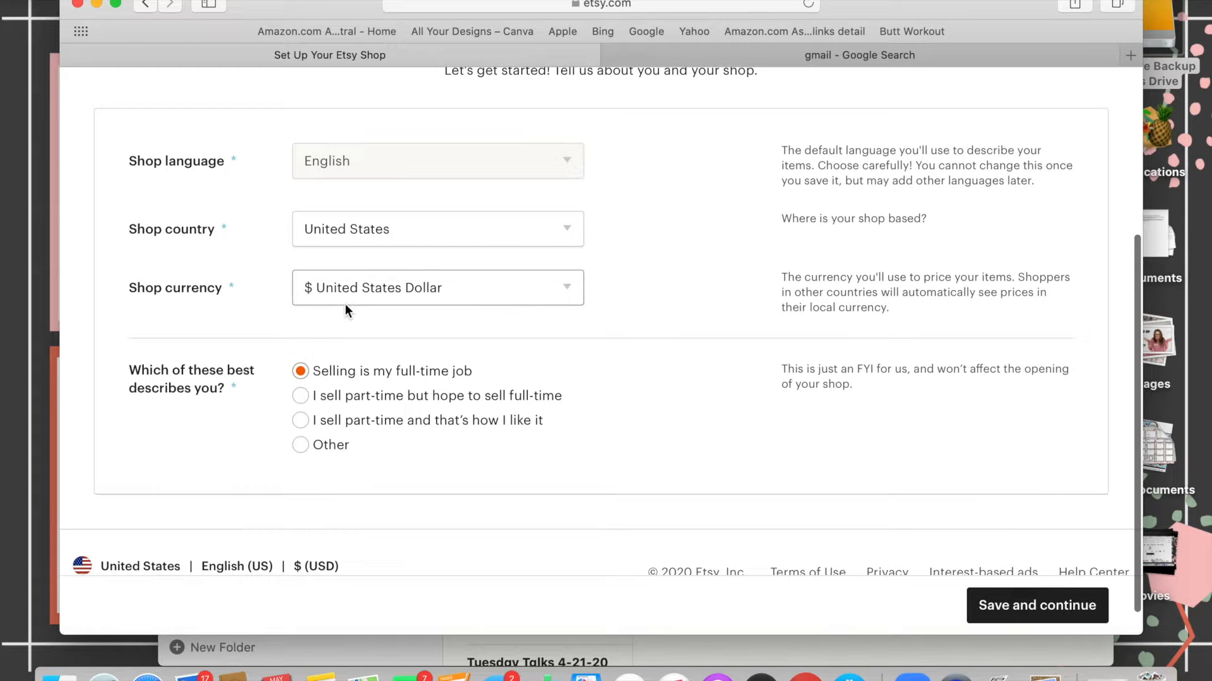
{"action": "scroll", "coordinate": [332, 371], "scroll_direction": "down", "scroll_amount": 1}
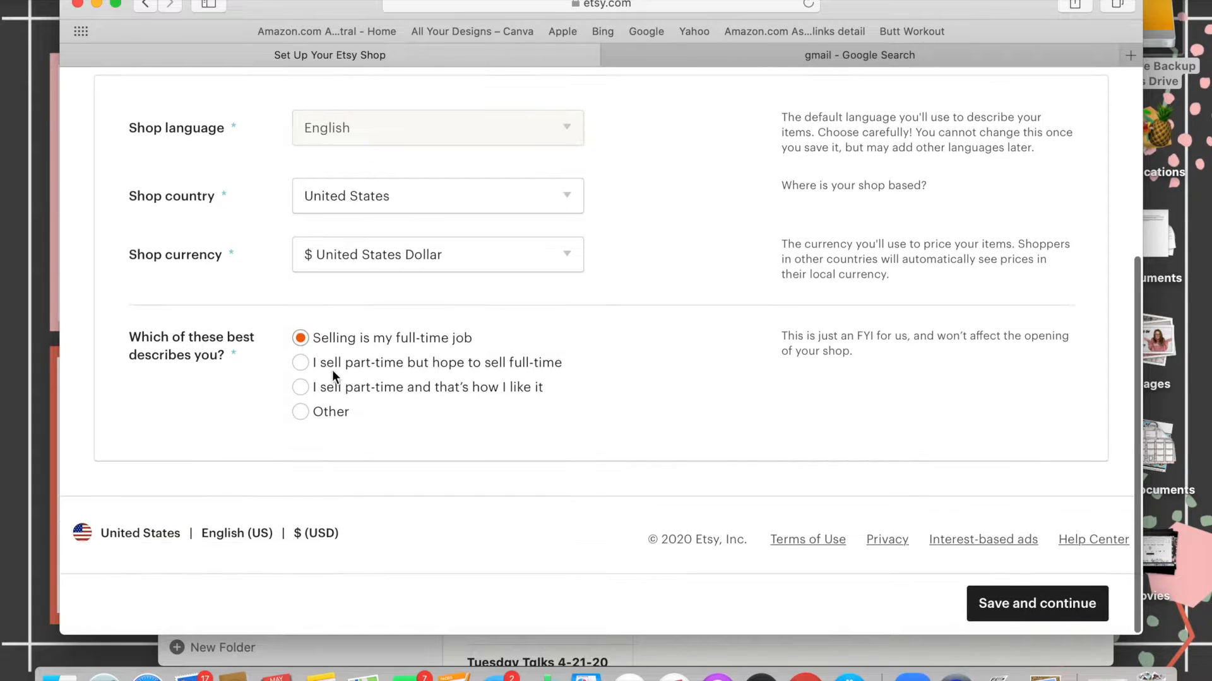
{"action": "left_click", "coordinate": [1024, 601]}
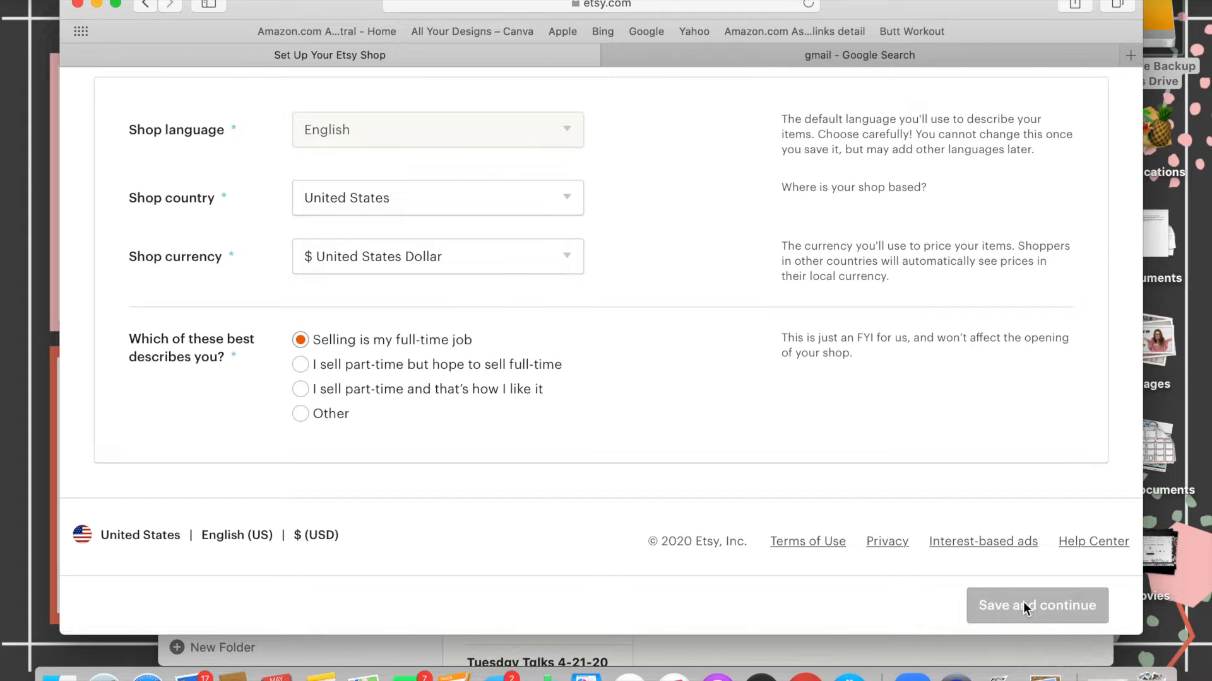
{"action": "left_click", "coordinate": [1024, 603]}
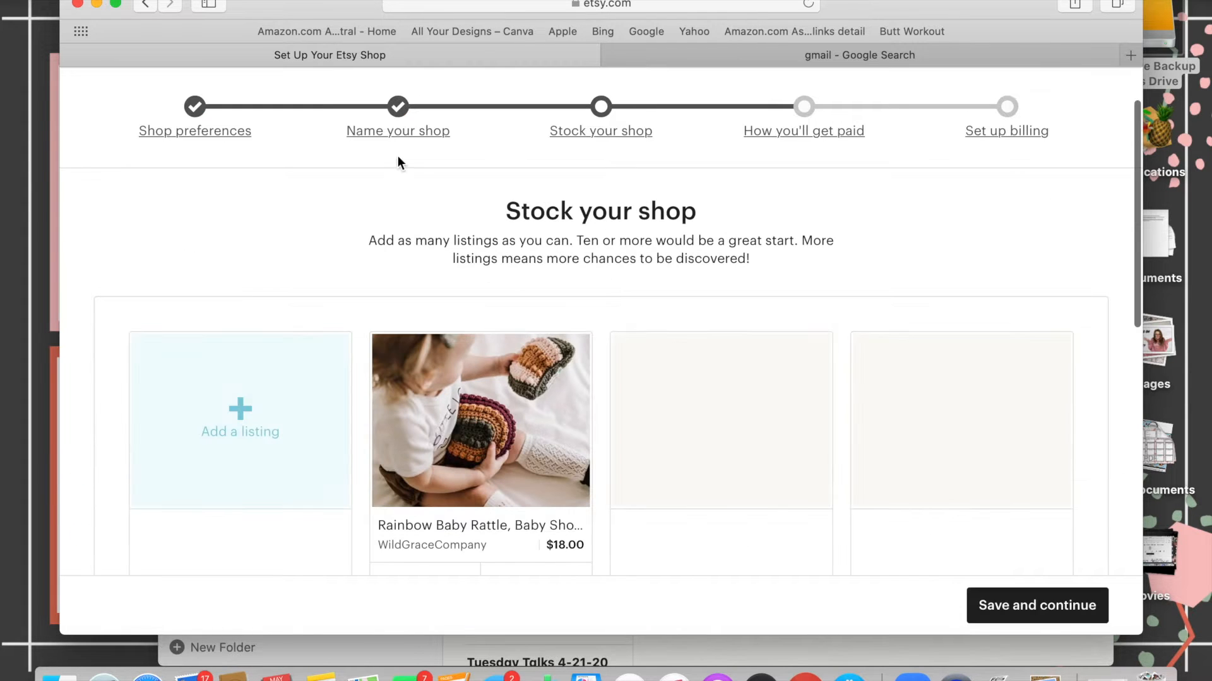
Return to the shop naming stage and save WildGraceCompany as the shop name
{"action": "scroll", "coordinate": [371, 164], "scroll_direction": "down", "scroll_amount": 10}
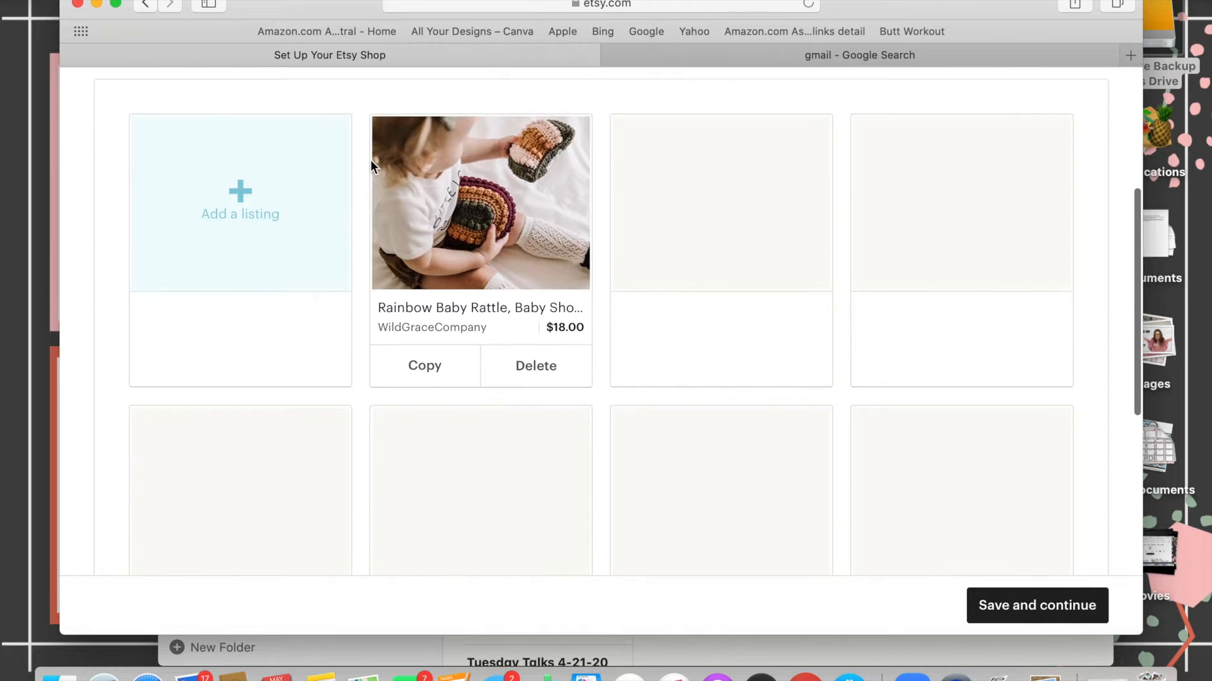
{"action": "scroll", "coordinate": [370, 161], "scroll_direction": "up", "scroll_amount": 10}
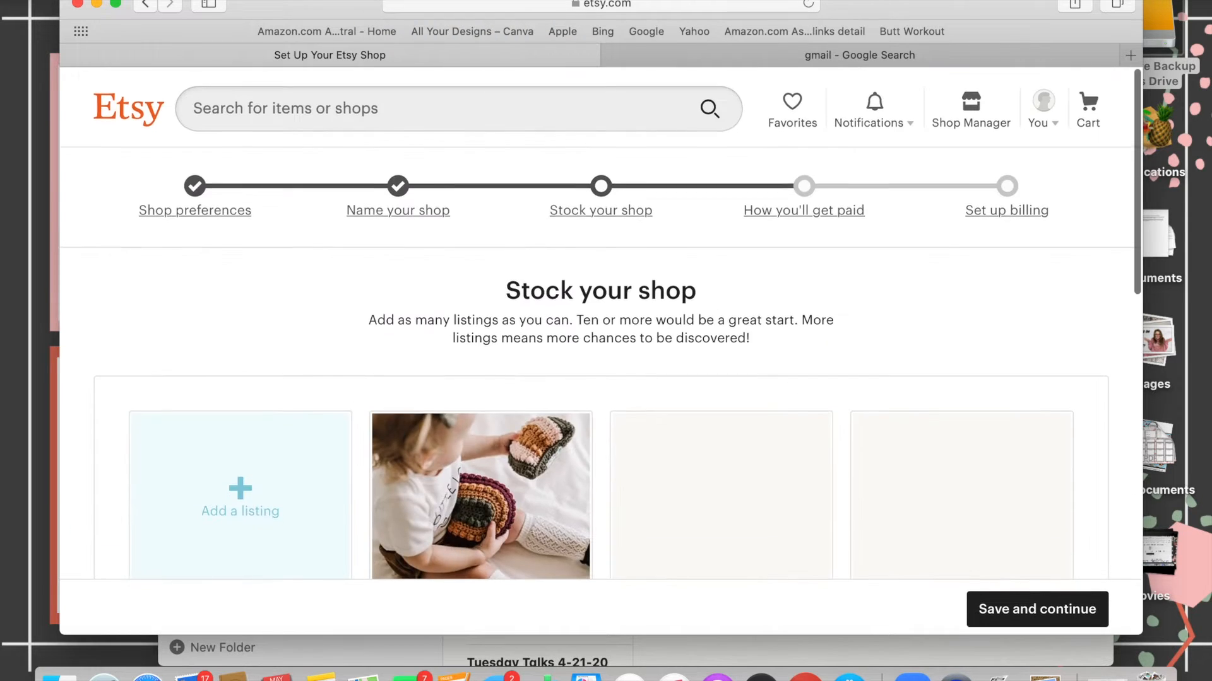
{"action": "left_click", "coordinate": [400, 196]}
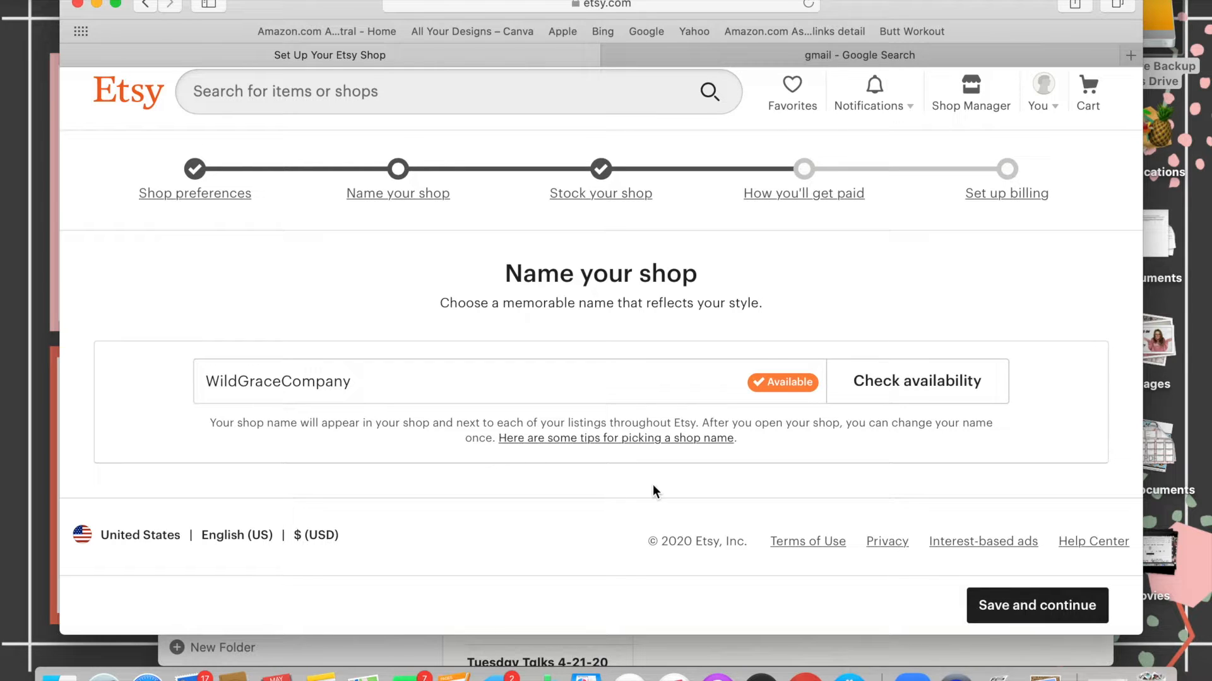
{"action": "left_click", "coordinate": [1011, 602]}
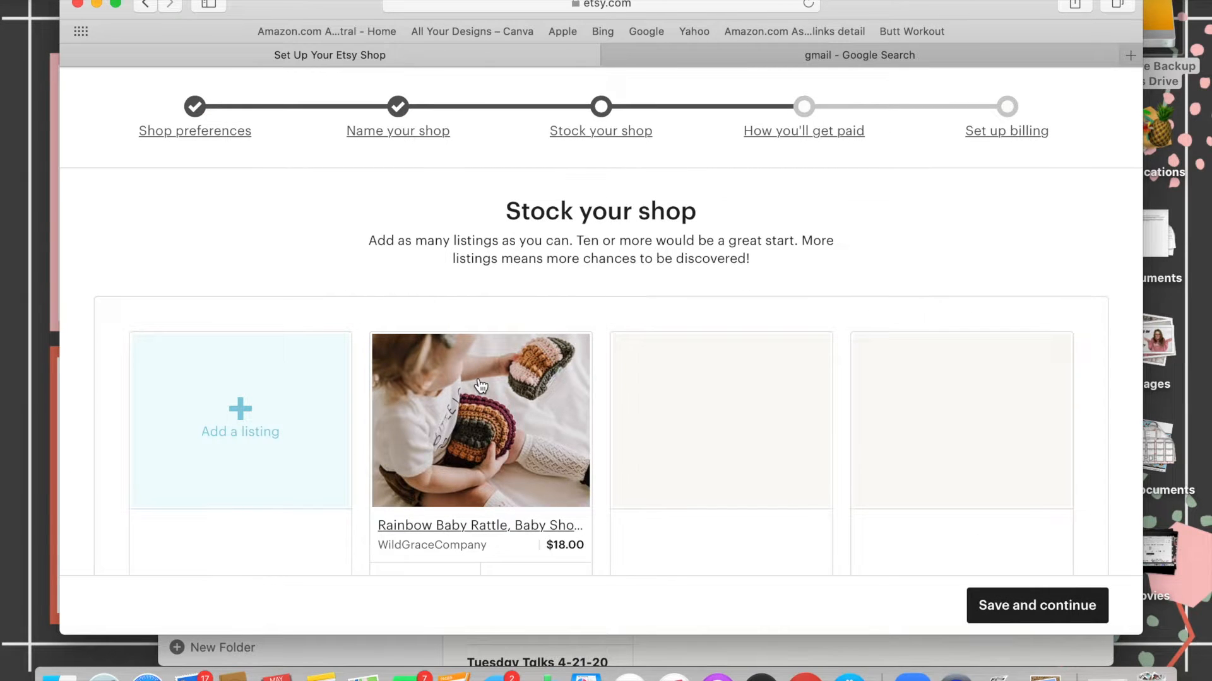
Start a new listing from the shop stocking stage and look over its photo section and tips
{"action": "scroll", "coordinate": [418, 294], "scroll_direction": "down", "scroll_amount": 1}
{"action": "left_click", "coordinate": [257, 355]}
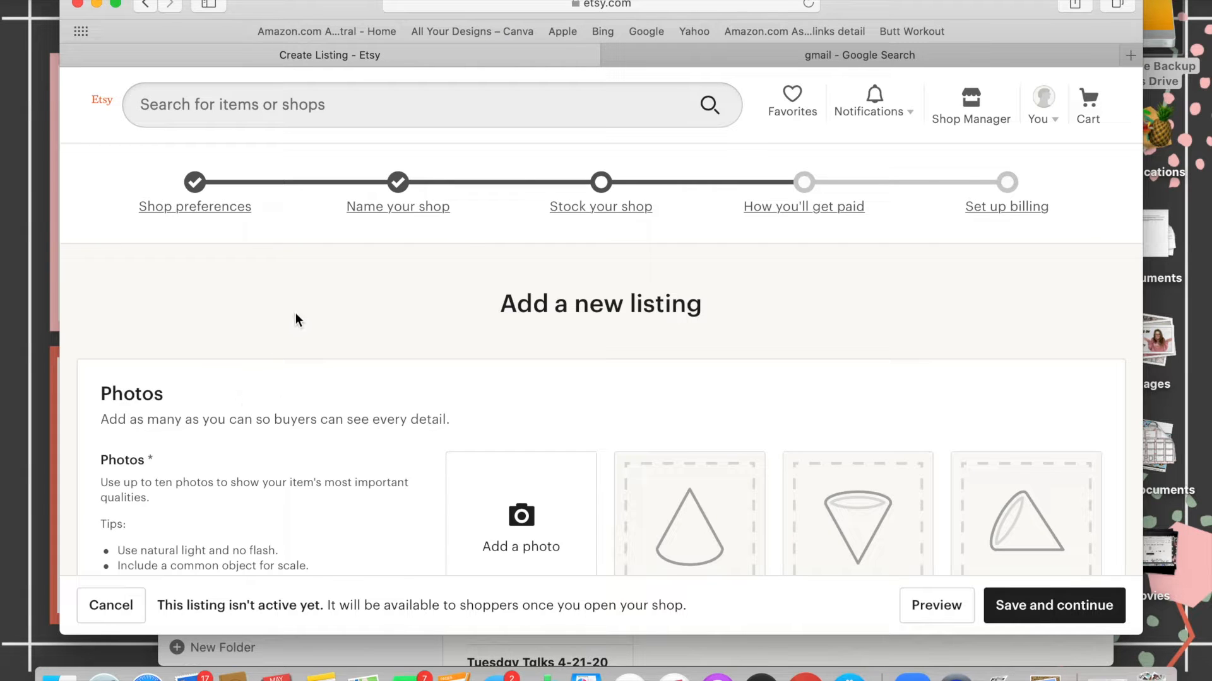
{"action": "scroll", "coordinate": [295, 313], "scroll_direction": "down", "scroll_amount": 3}
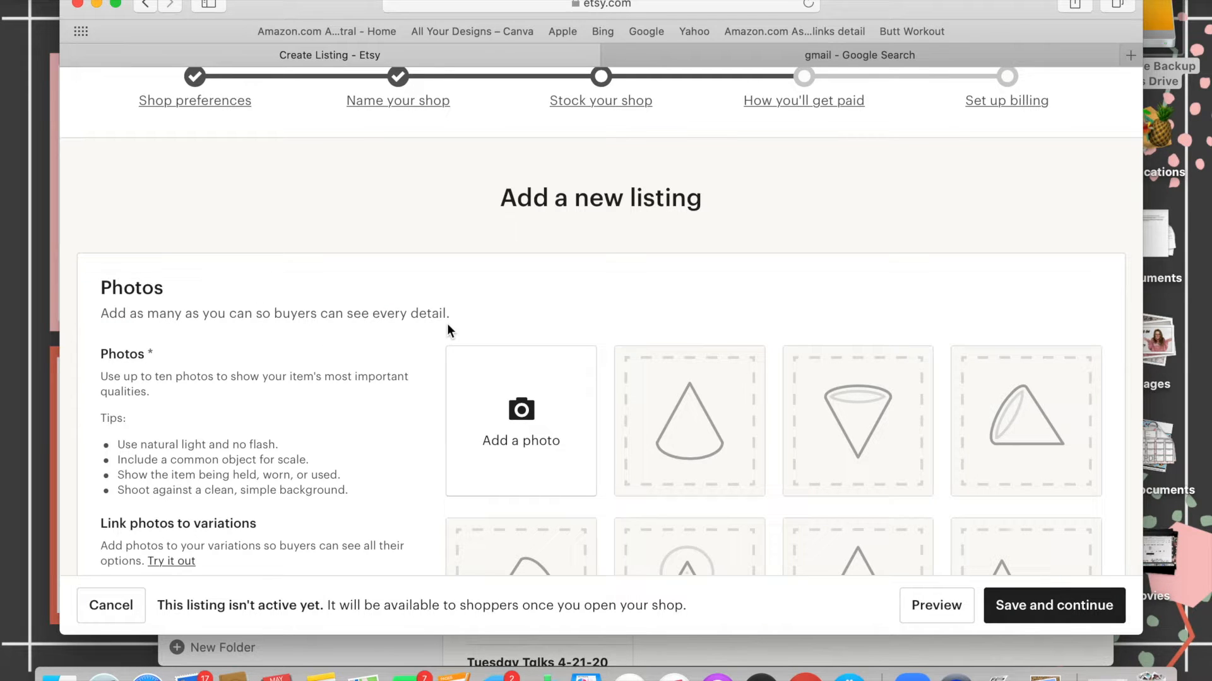
{"action": "scroll", "coordinate": [399, 207], "scroll_direction": "down", "scroll_amount": 5}
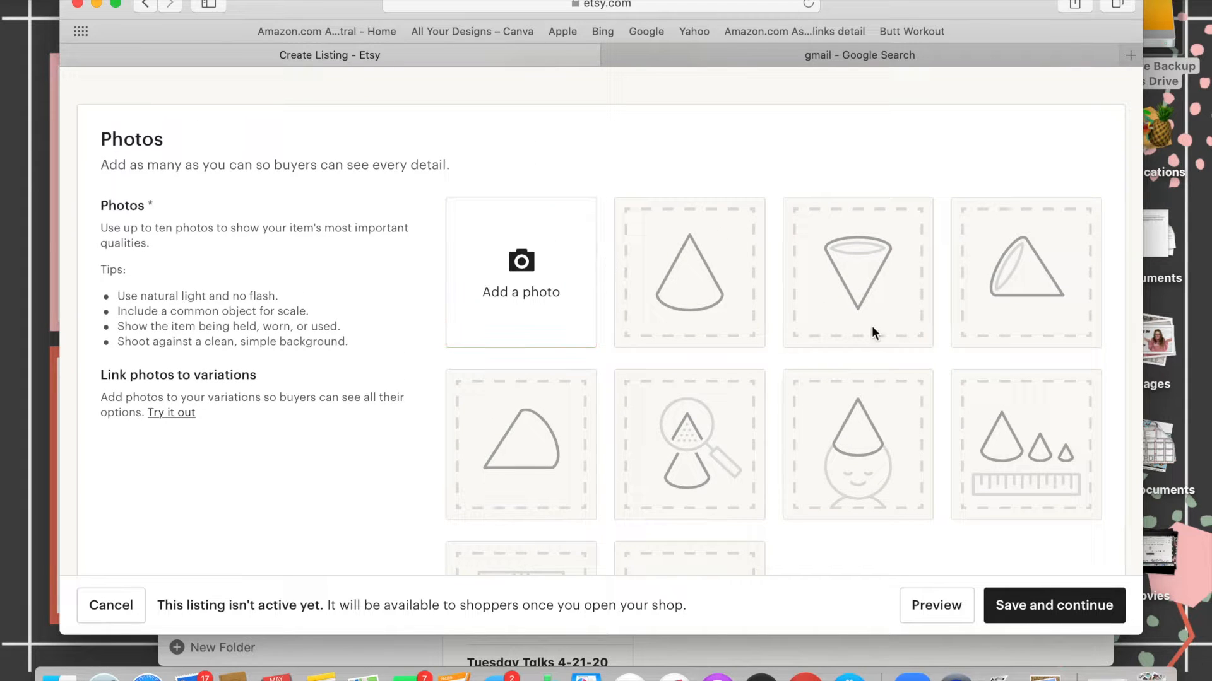
{"action": "scroll", "coordinate": [593, 375], "scroll_direction": "down", "scroll_amount": 2}
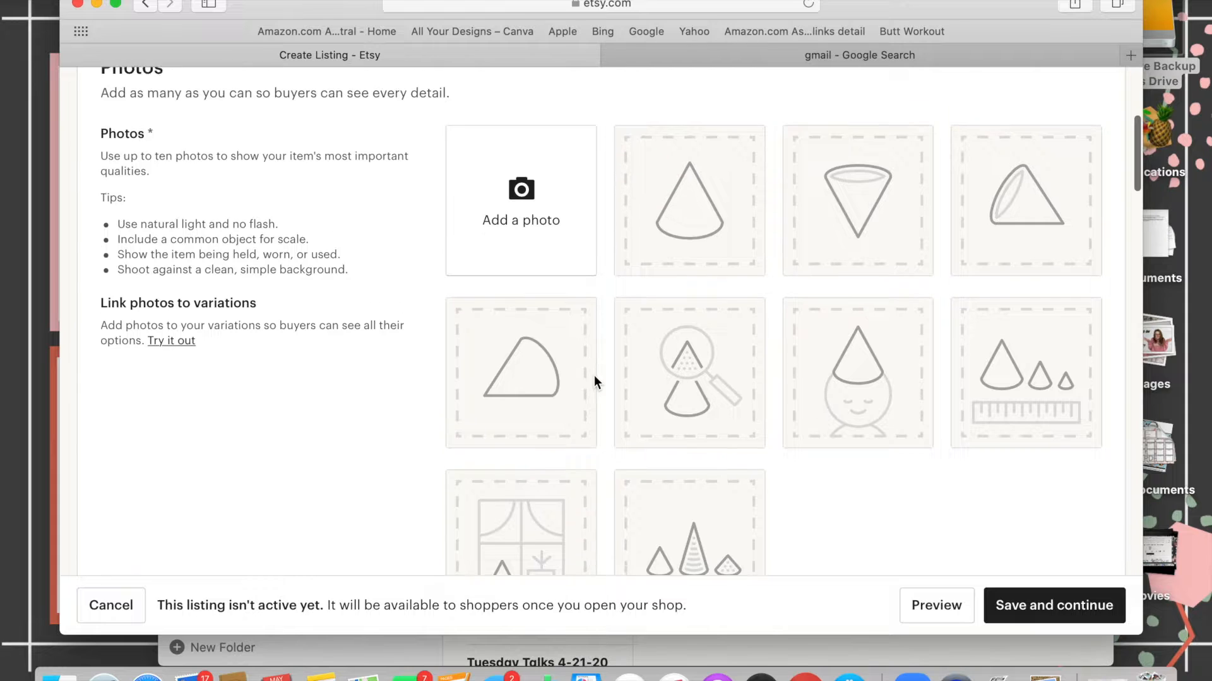
{"action": "scroll", "coordinate": [593, 375], "scroll_direction": "up", "scroll_amount": 3}
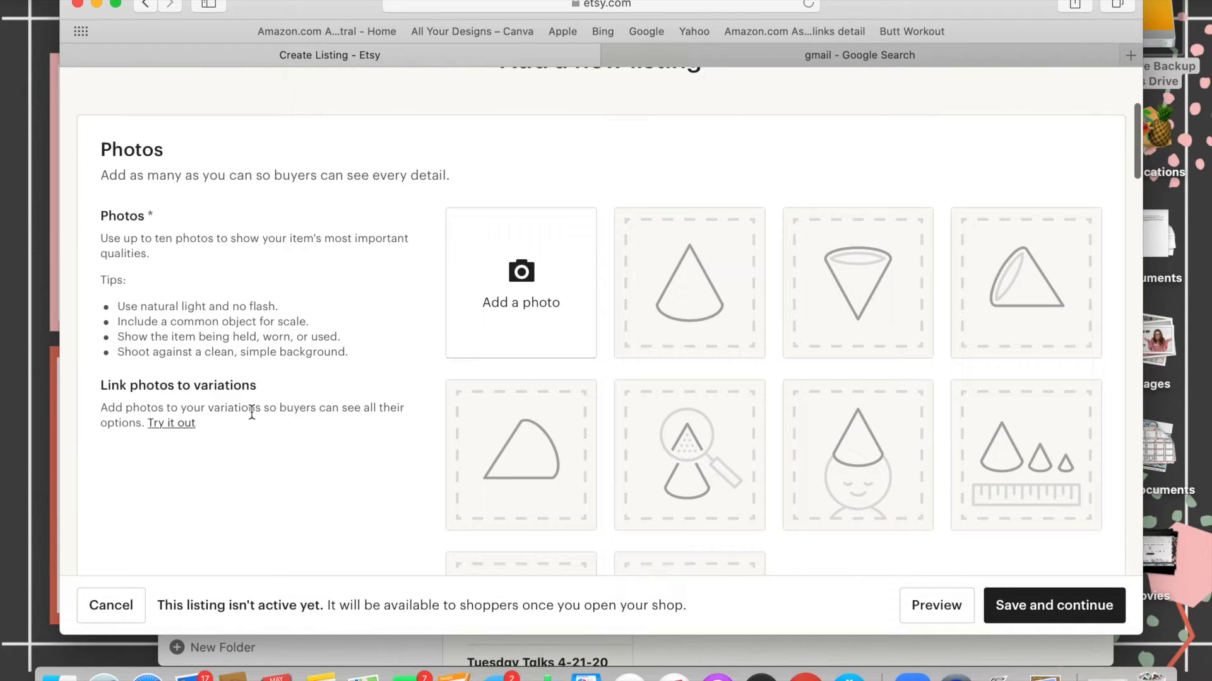
Upload OURGIRLIELITTLELIFE-9810.jpg and OURGIRLIELITTLELIFE-9842.jpg from the Rainbow Rattle Pics folder as listing photos
{"action": "left_click", "coordinate": [481, 282]}
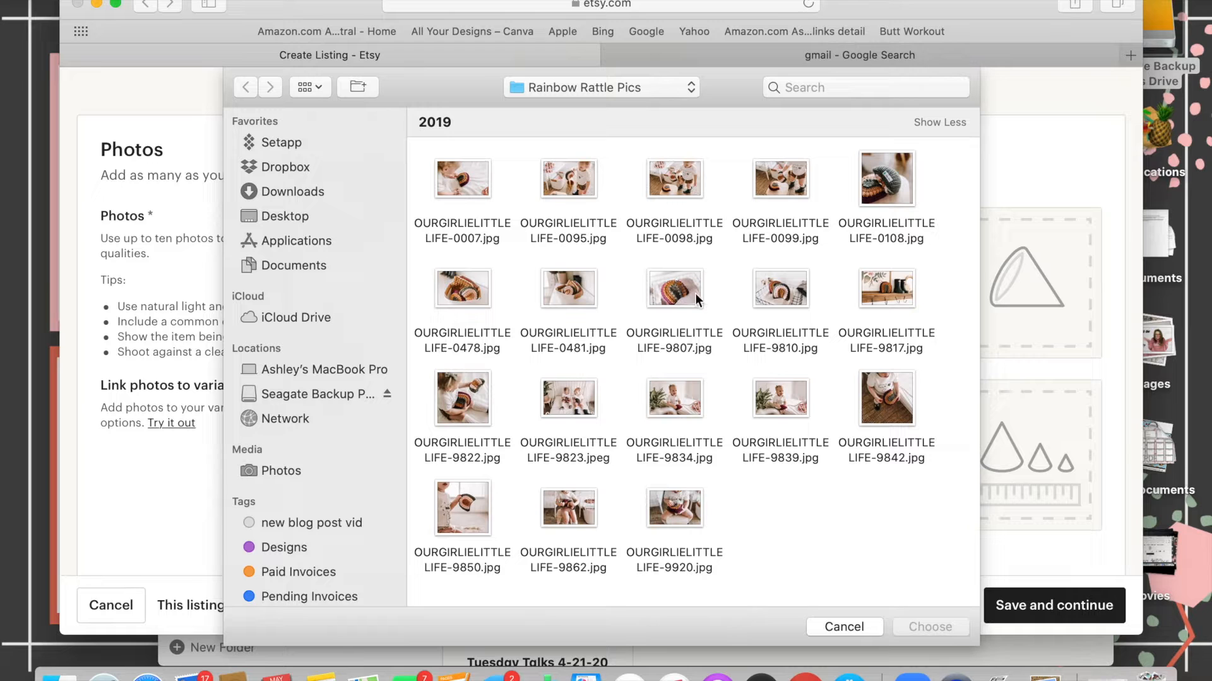
{"action": "left_click", "coordinate": [796, 291]}
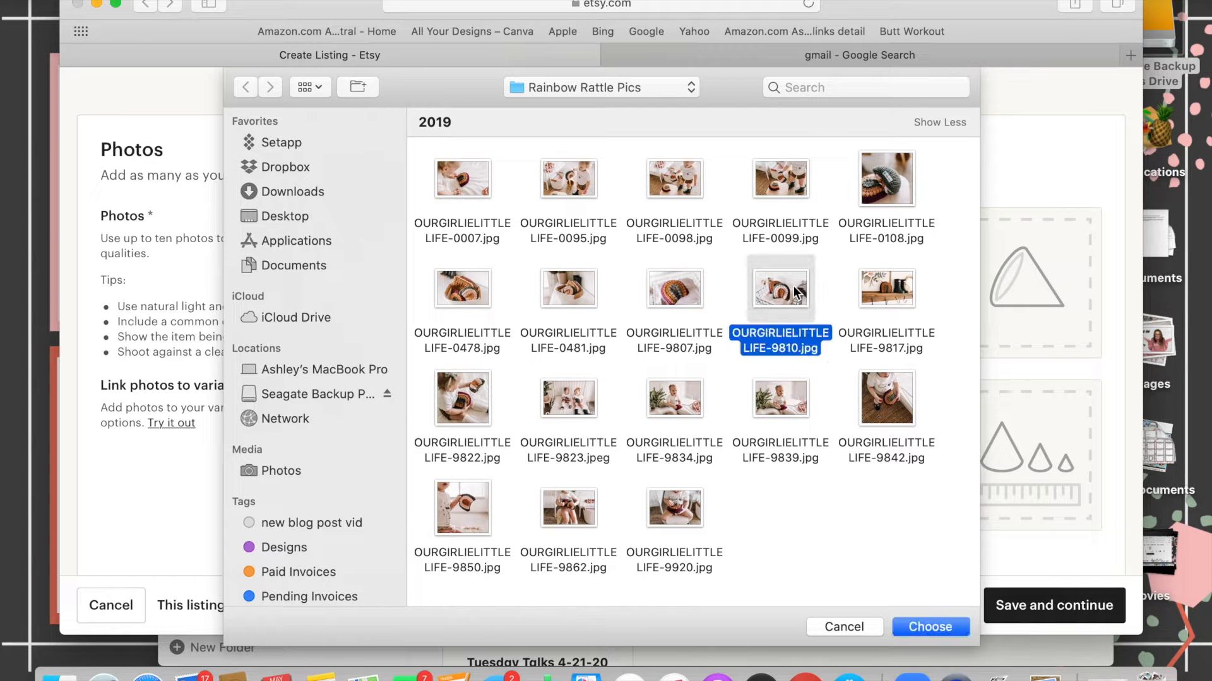
{"action": "left_click", "coordinate": [868, 398], "text": "super"}
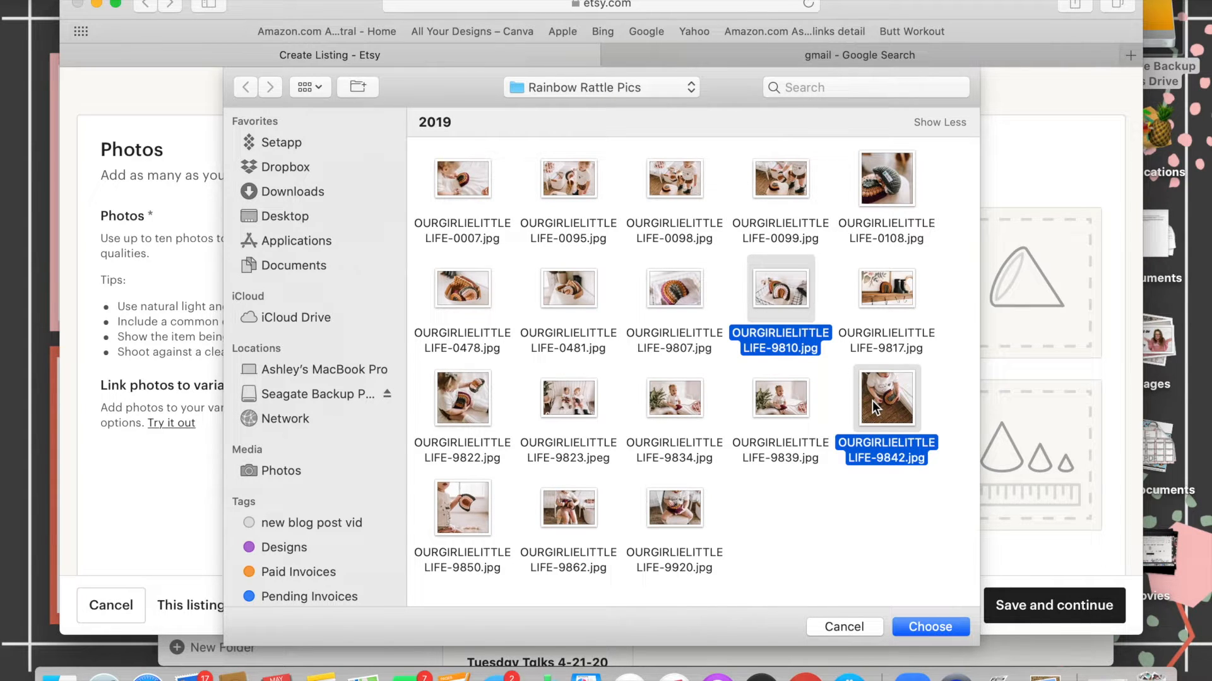
{"action": "left_click", "coordinate": [929, 627]}
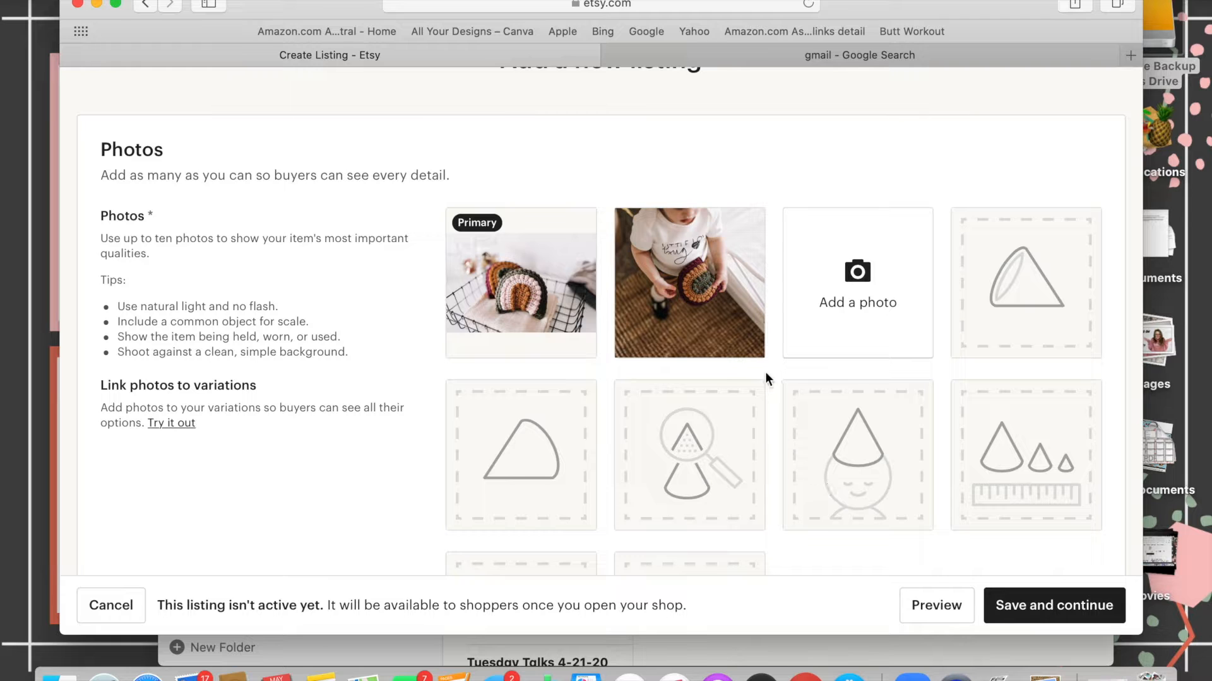
Try the photo of the child as the primary image, and move the basket photo back to first place
{"action": "scroll", "coordinate": [765, 373], "scroll_direction": "down", "scroll_amount": 3}
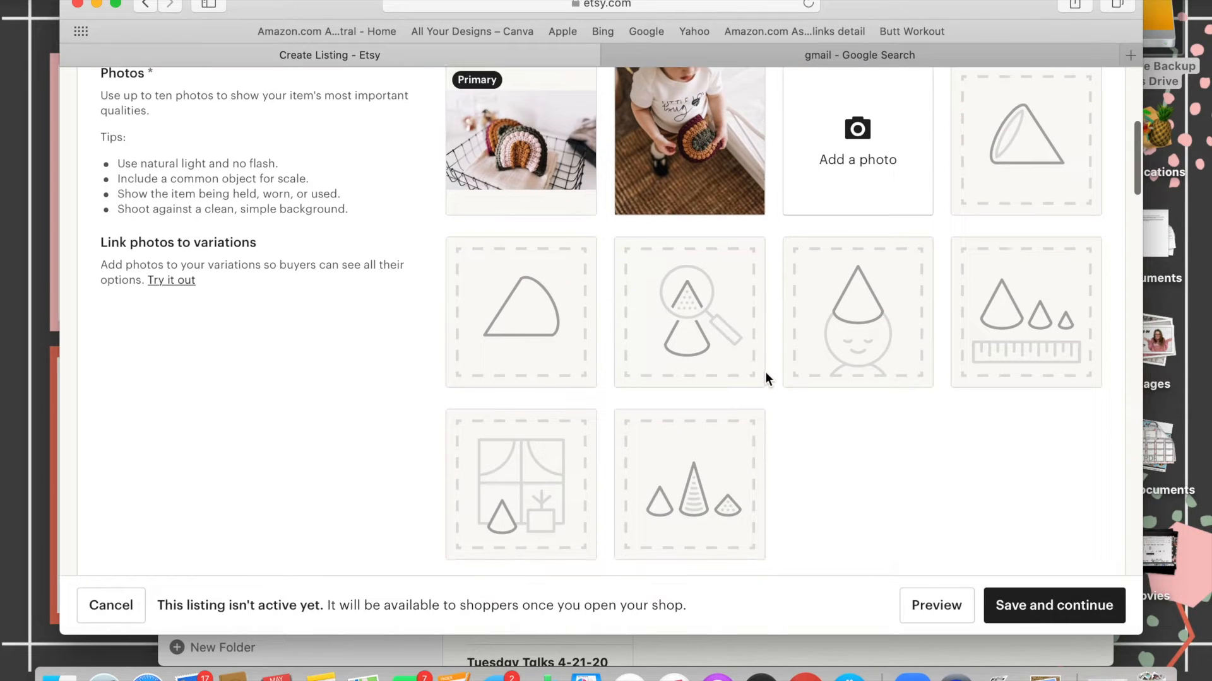
{"action": "scroll", "coordinate": [766, 374], "scroll_direction": "up", "scroll_amount": 1}
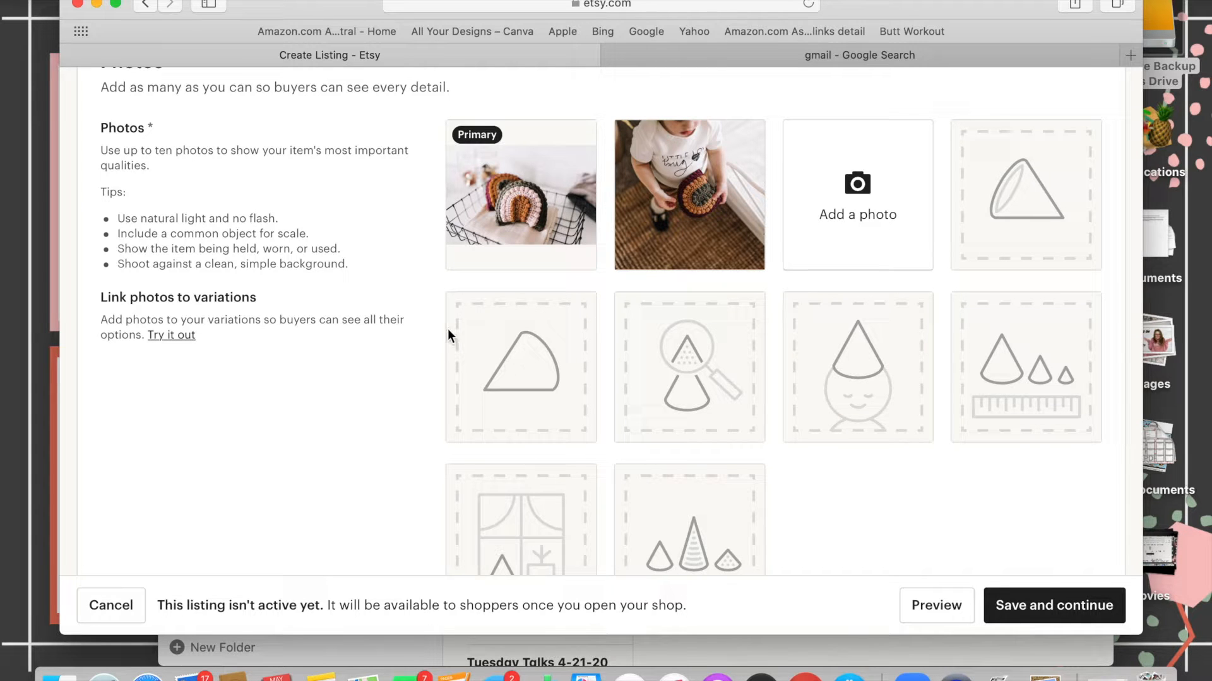
{"action": "scroll", "coordinate": [449, 335], "scroll_direction": "down", "scroll_amount": 7}
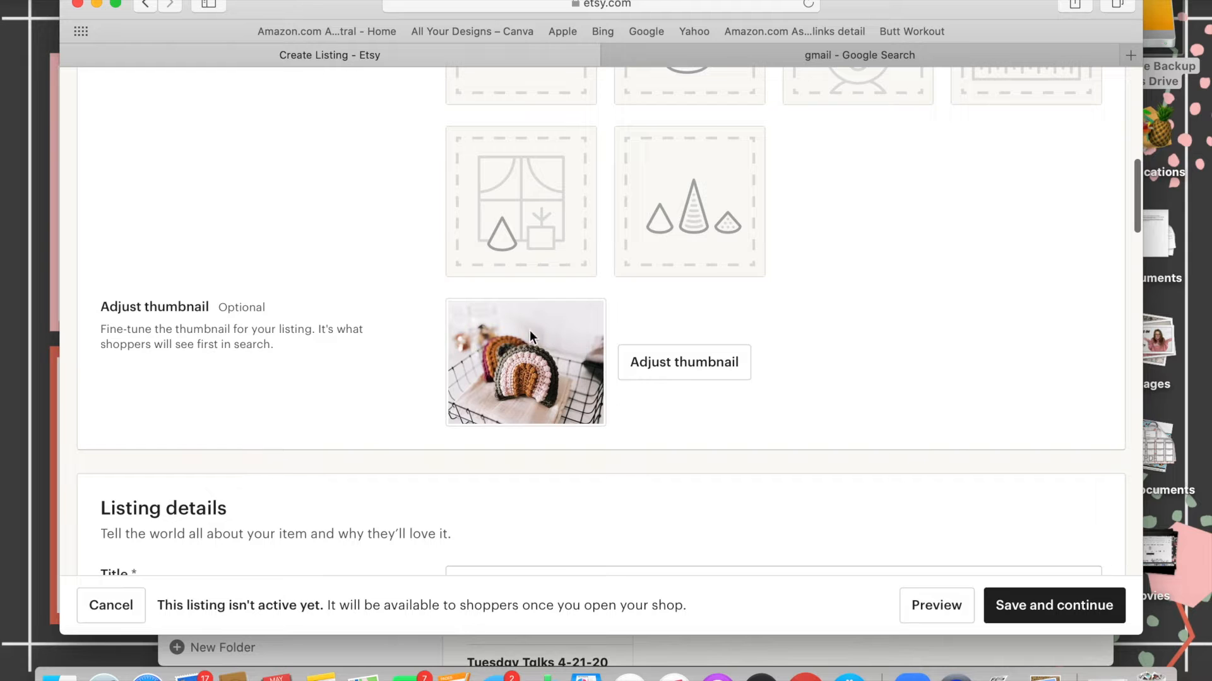
{"action": "scroll", "coordinate": [520, 379], "scroll_direction": "up", "scroll_amount": 7}
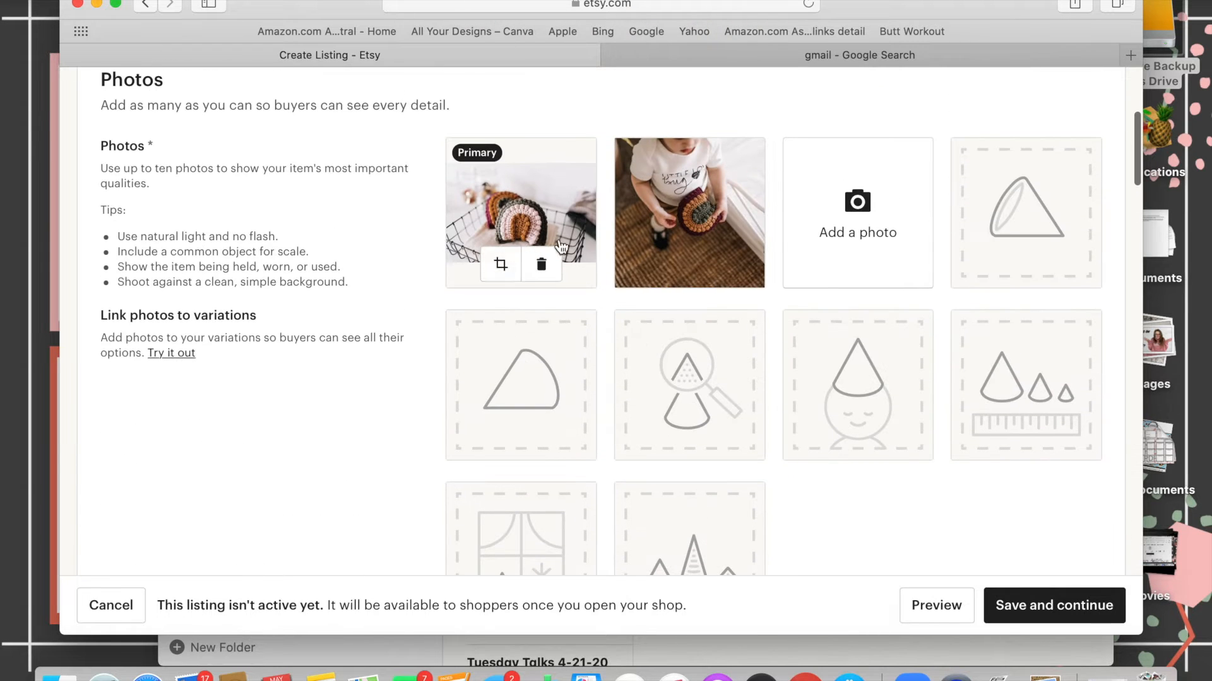
{"action": "left_click_drag", "start_coordinate": [688, 208], "coordinate": [521, 198]}
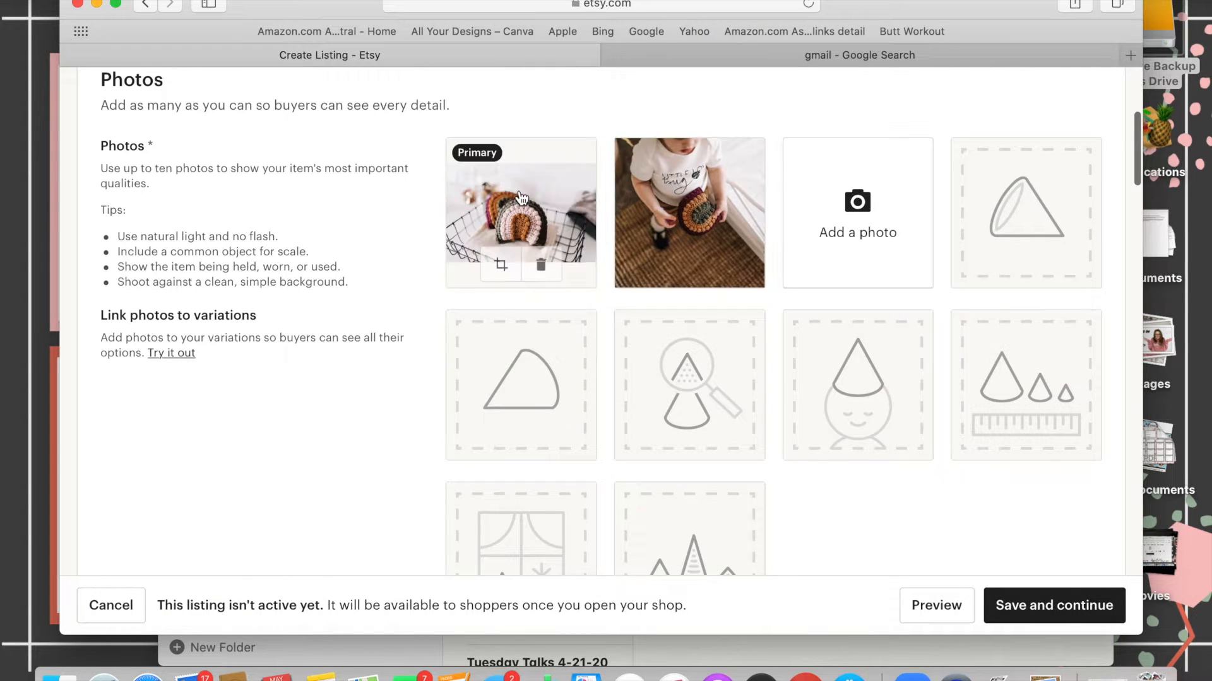
{"action": "left_click_drag", "start_coordinate": [681, 209], "coordinate": [521, 208]}
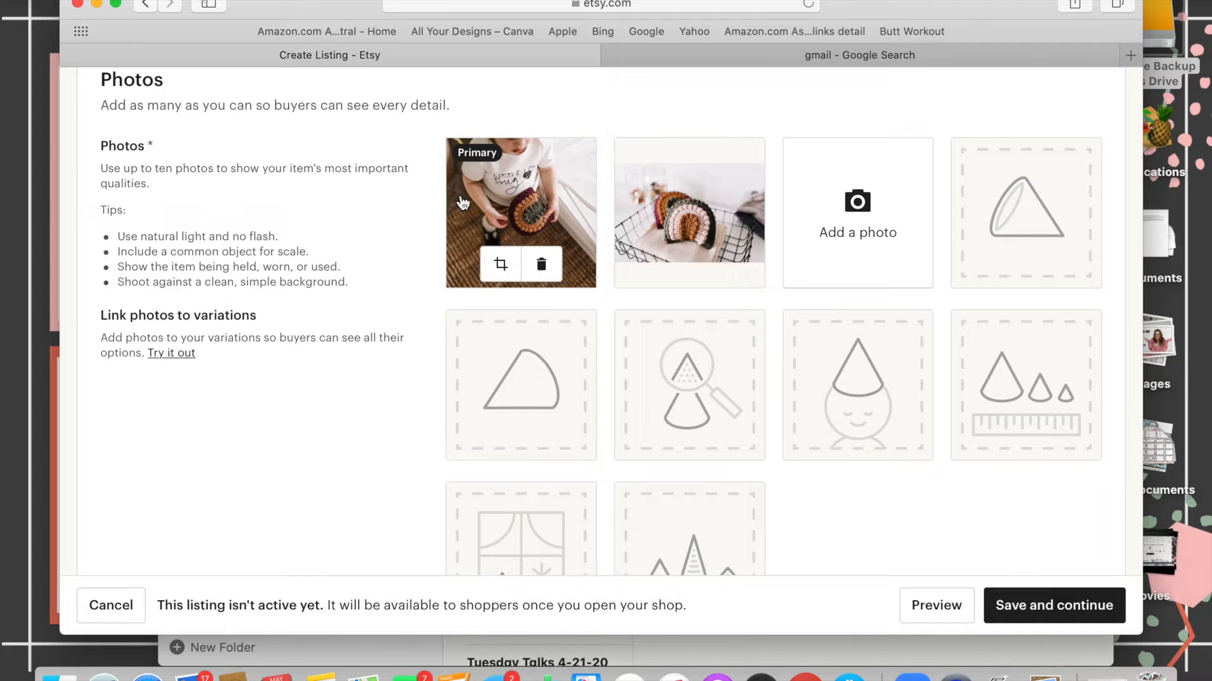
{"action": "left_click_drag", "start_coordinate": [622, 165], "coordinate": [442, 164]}
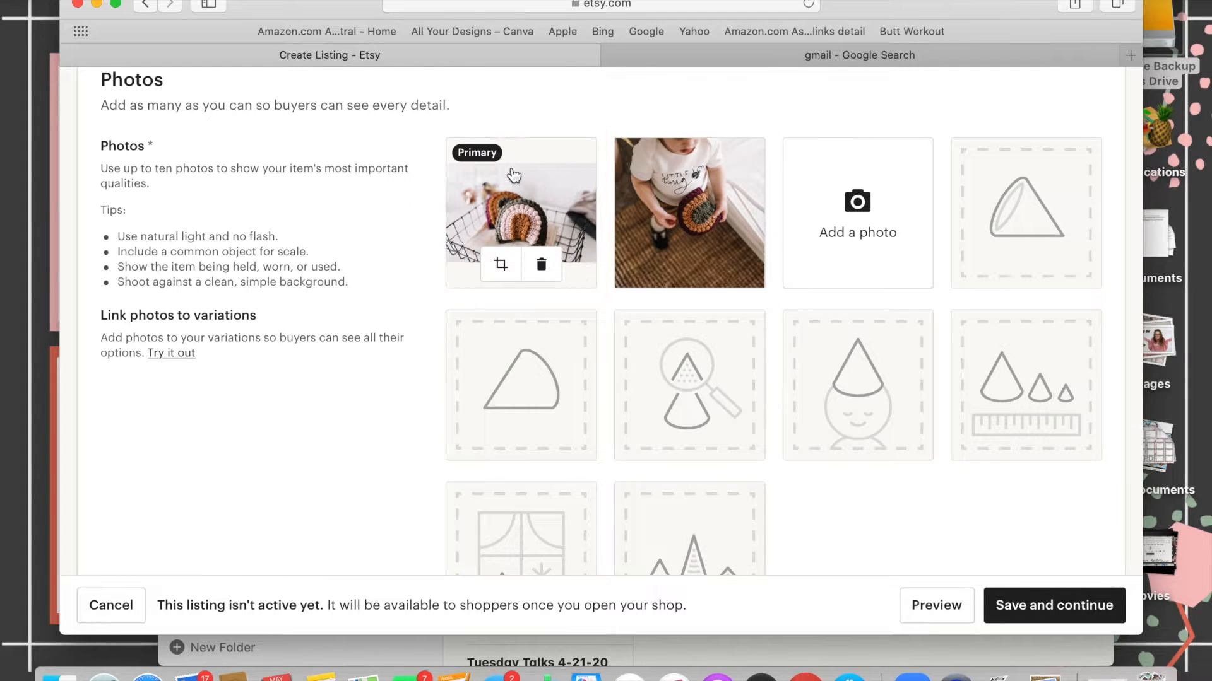
Adjust the listing thumbnail by zooming in and repositioning the image on the rainbow rattles, and save it
{"action": "scroll", "coordinate": [407, 286], "scroll_direction": "down", "scroll_amount": 8}
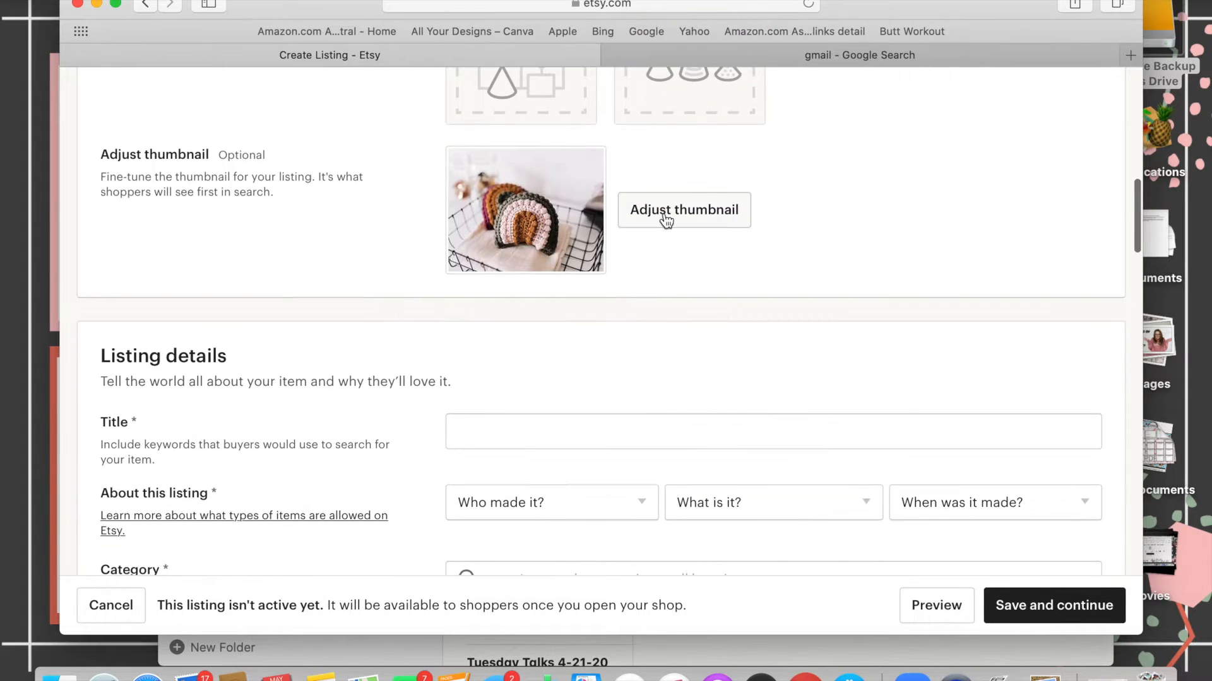
{"action": "left_click", "coordinate": [663, 215]}
{"action": "left_click_drag", "start_coordinate": [514, 557], "coordinate": [549, 557]}
{"action": "left_click_drag", "start_coordinate": [621, 414], "coordinate": [599, 390]}
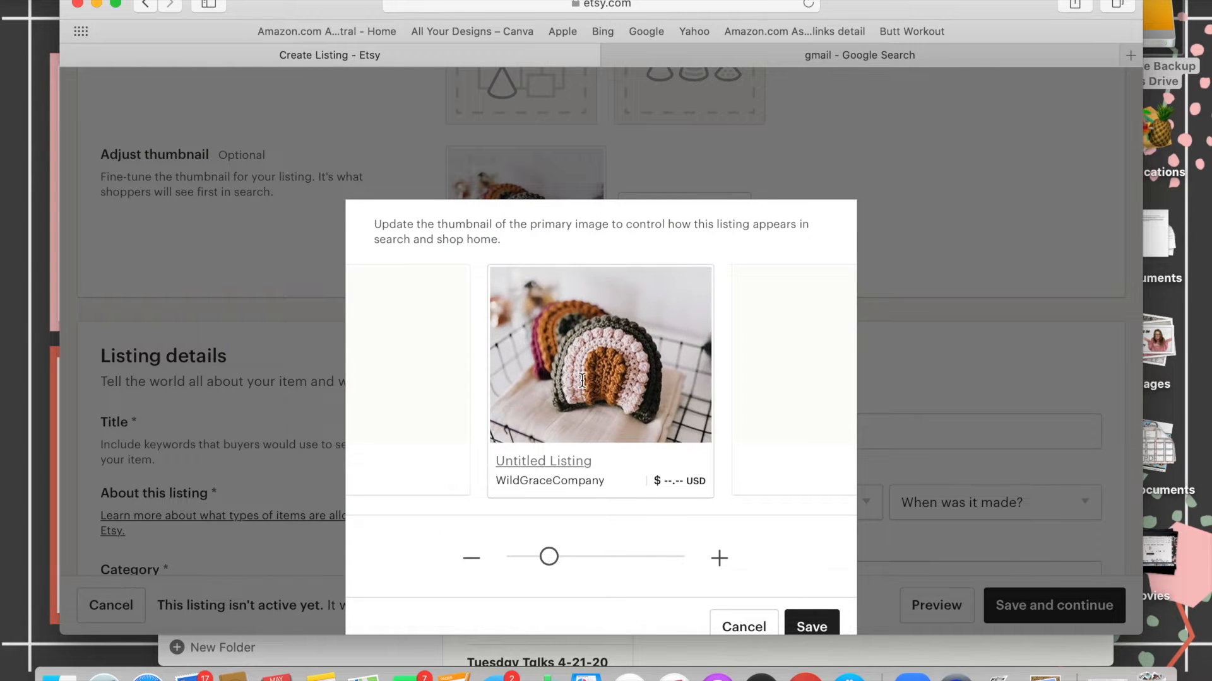
{"action": "left_click", "coordinate": [807, 619]}
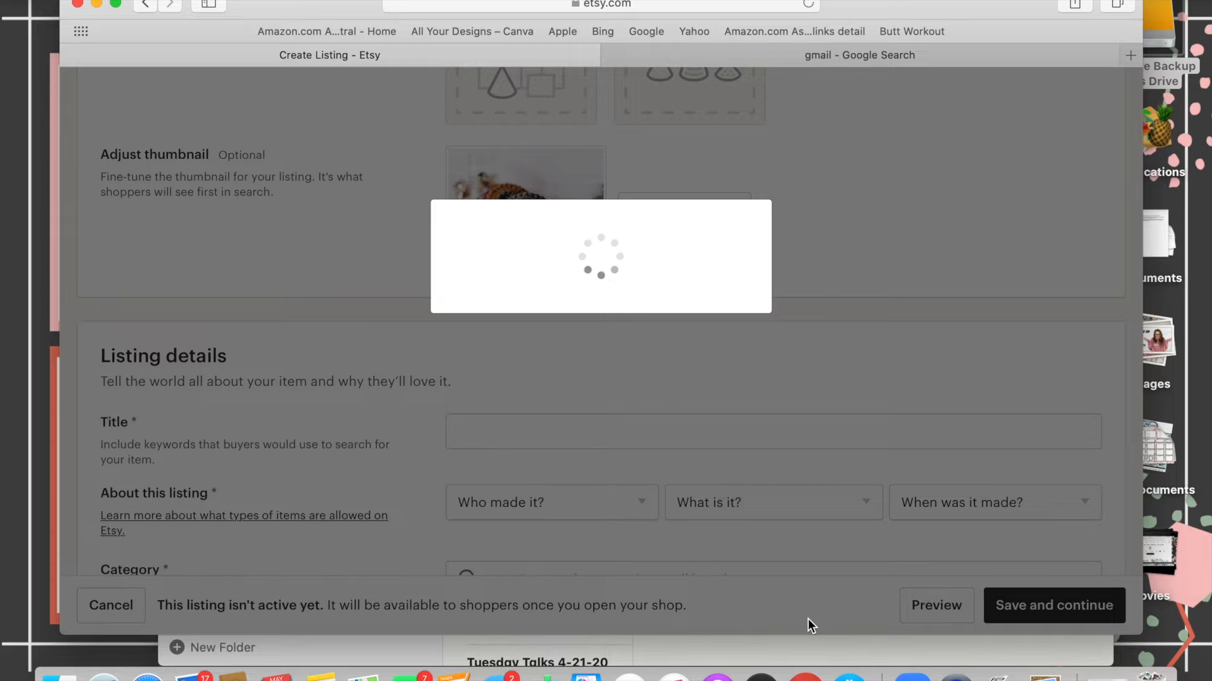
Title the listing "Rainbow Baby Toy, Baby Rainbow Rattle, New Born Gift, Baby Shower Gift, Heirloom Toy, Rainbow Sensory Rattle, Rainbow Nursery Decor"
{"action": "scroll", "coordinate": [549, 340], "scroll_direction": "down", "scroll_amount": 3}
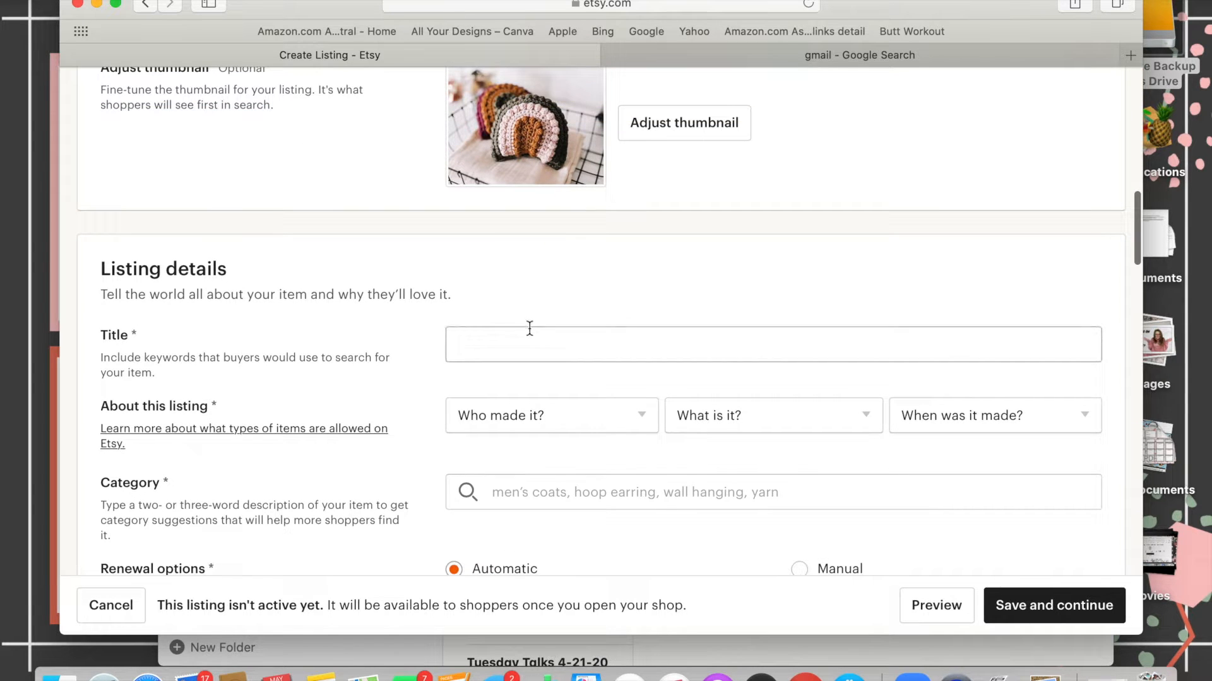
{"action": "left_click", "coordinate": [453, 345]}
{"action": "left_click", "coordinate": [460, 346]}
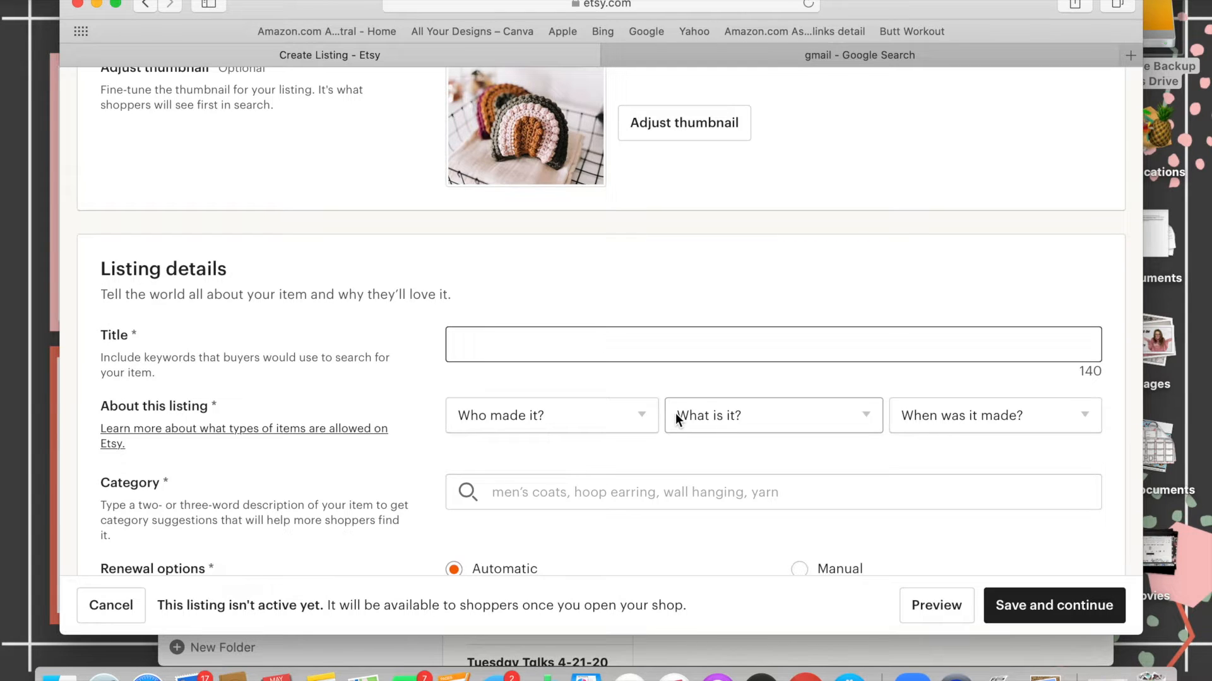
{"action": "type", "text": "Rainbow "}
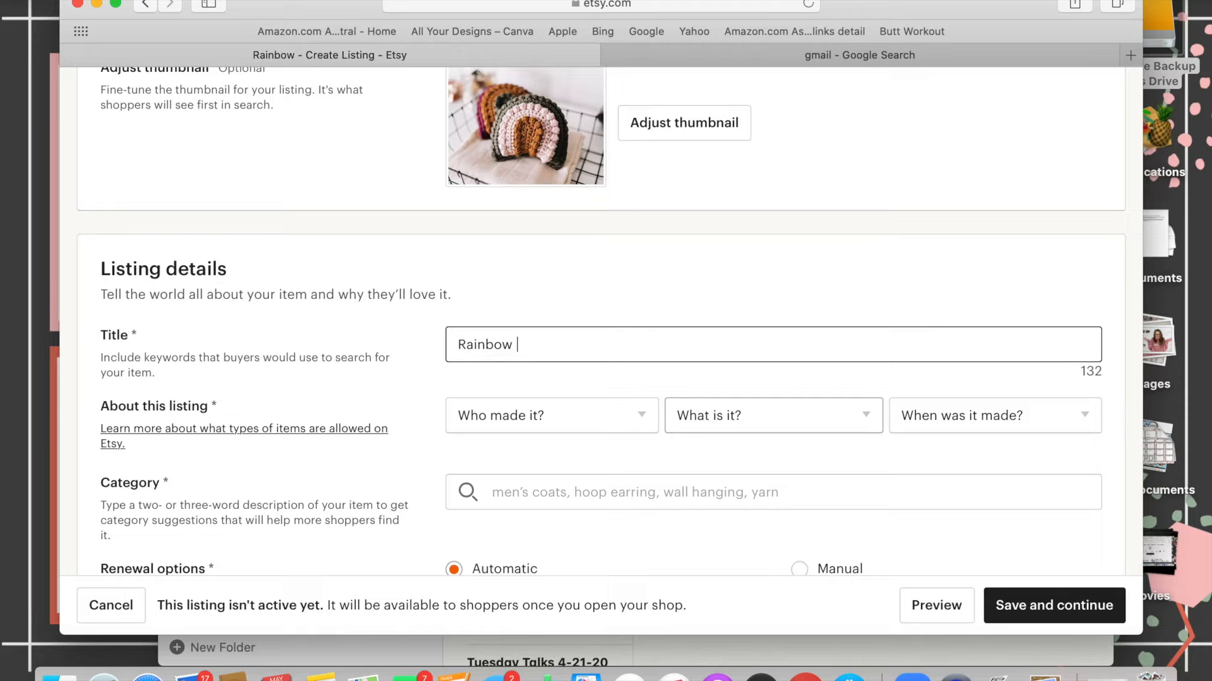
{"action": "type", "text": "Baby Toy, R"}
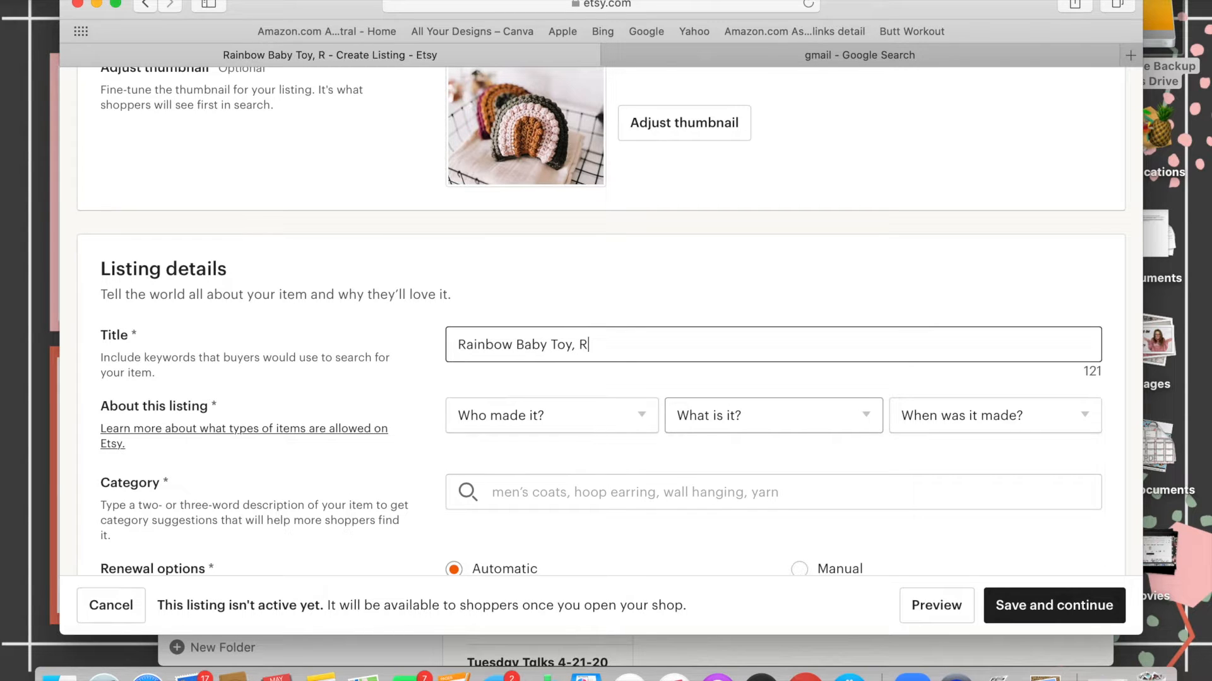
{"action": "key", "text": "BackSpace"}
{"action": "type", "text": "Baby "}
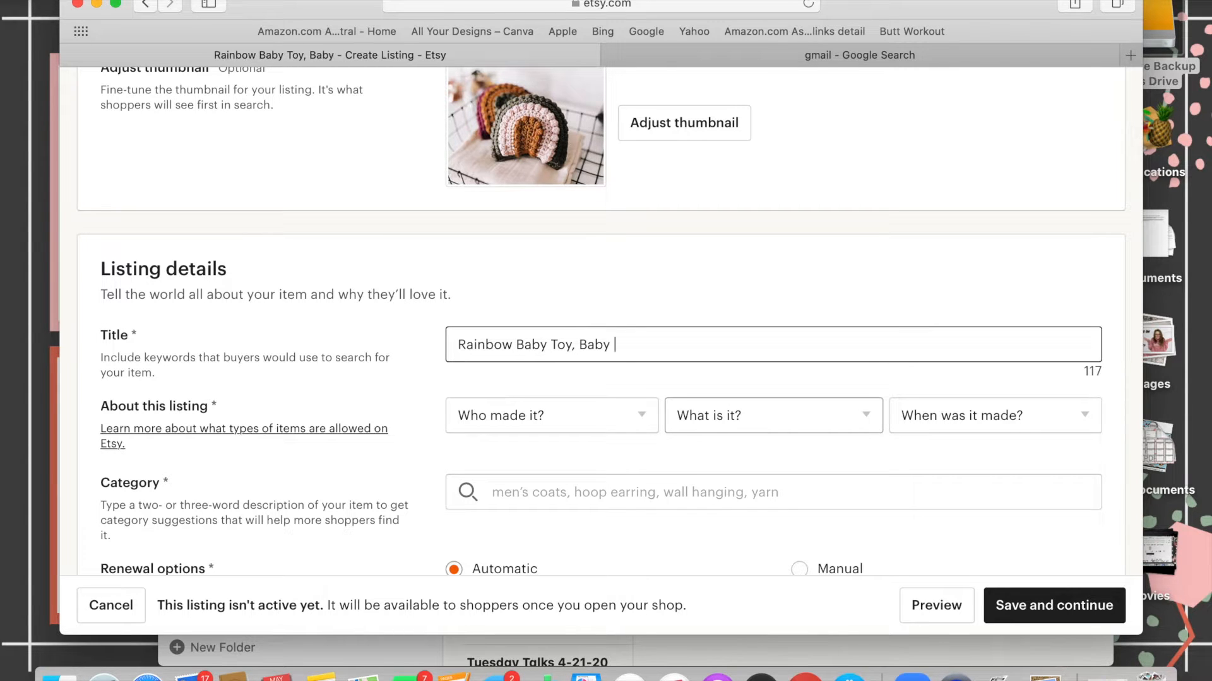
{"action": "type", "text": "Rainbow Rattle, "}
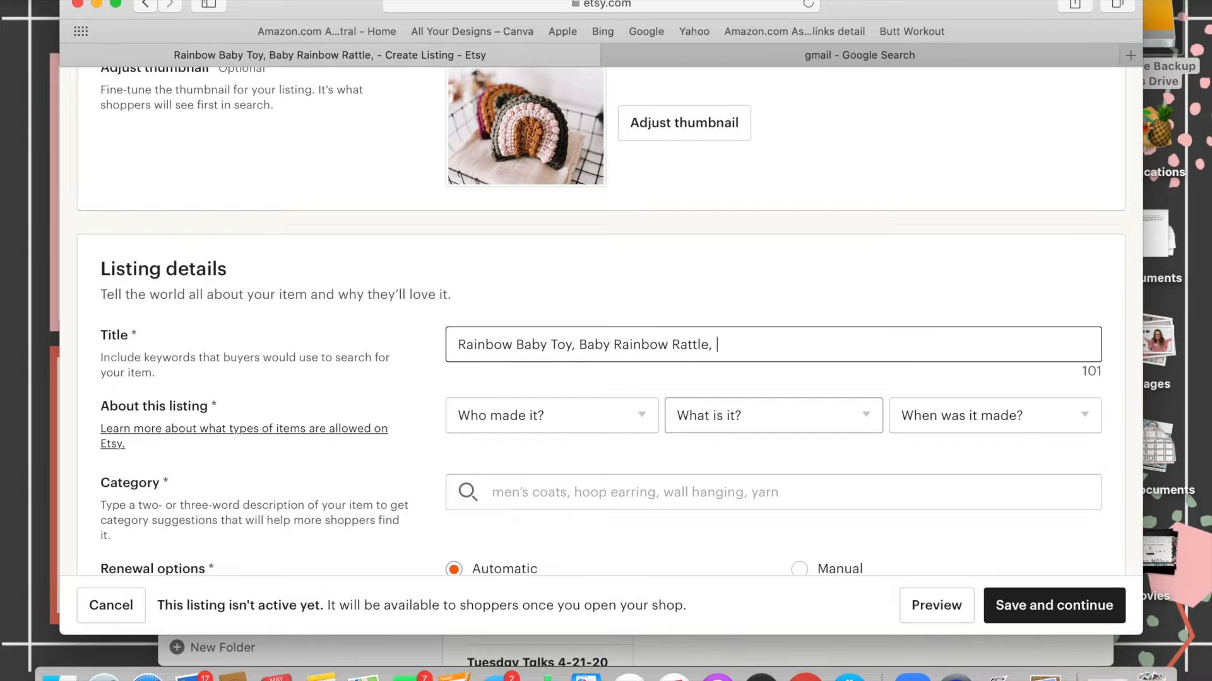
{"action": "type", "text": "New Born "}
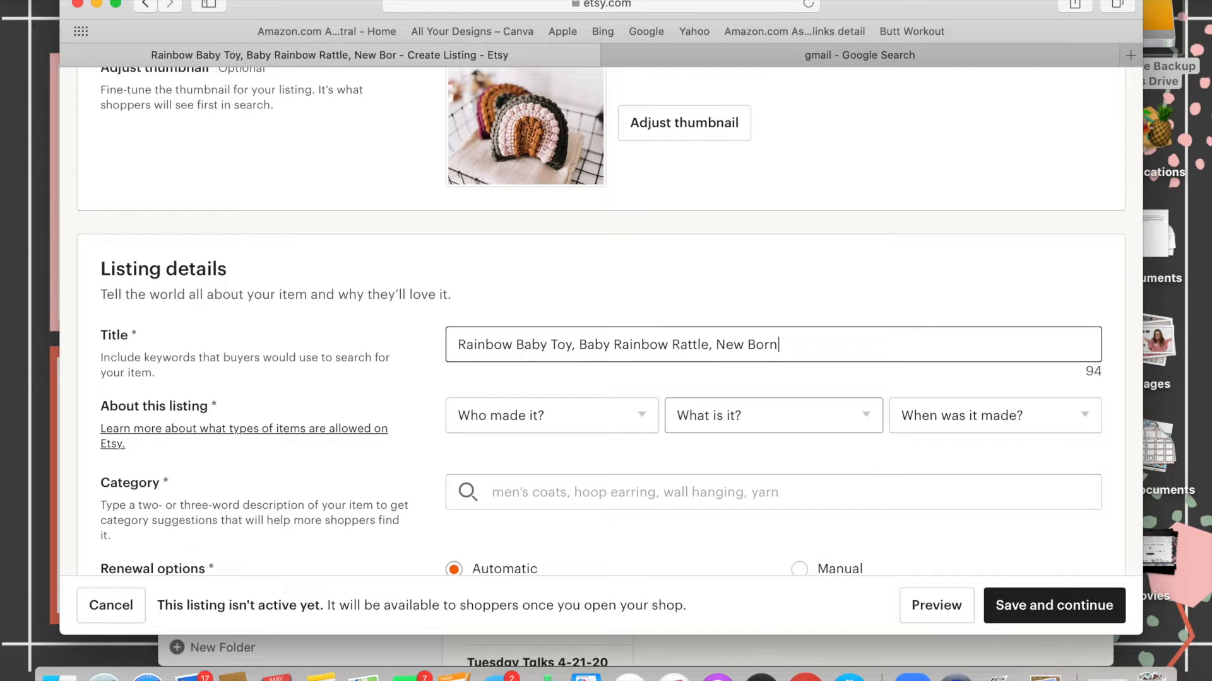
{"action": "type", "text": "Gift, Baby Shower Gift, Heirloom Toy"}
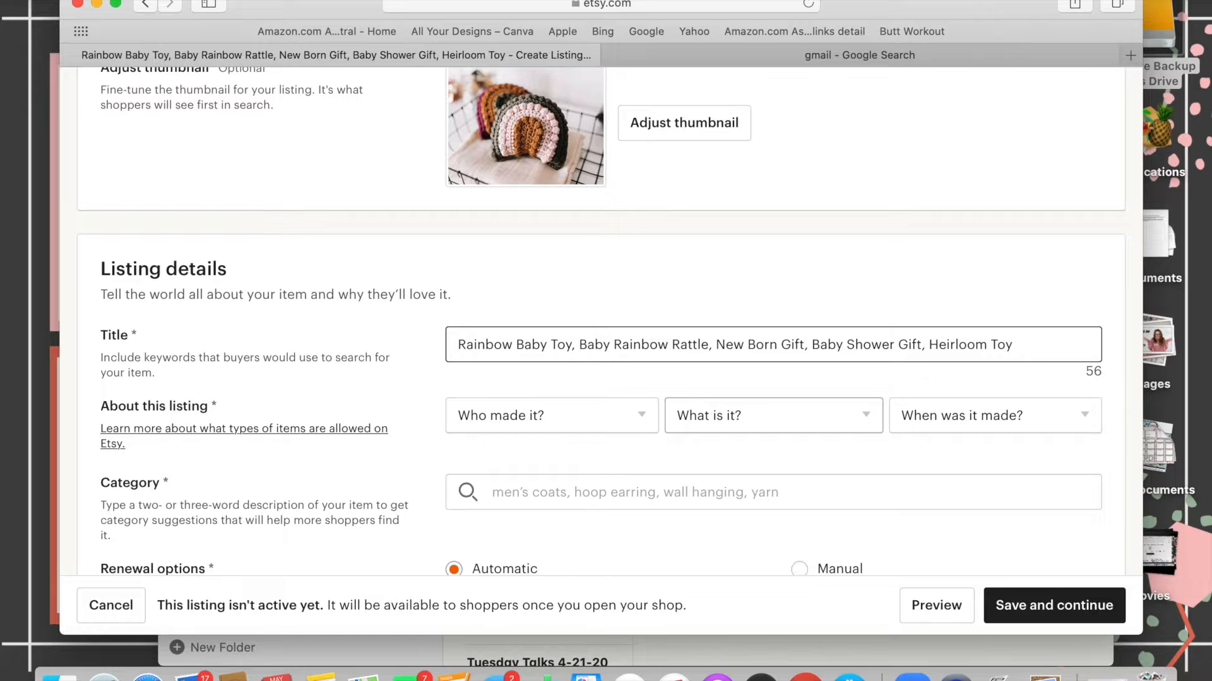
{"action": "type", "text": ", Rainbow Sensory Rattle, Rainbow Nursery Decor"}
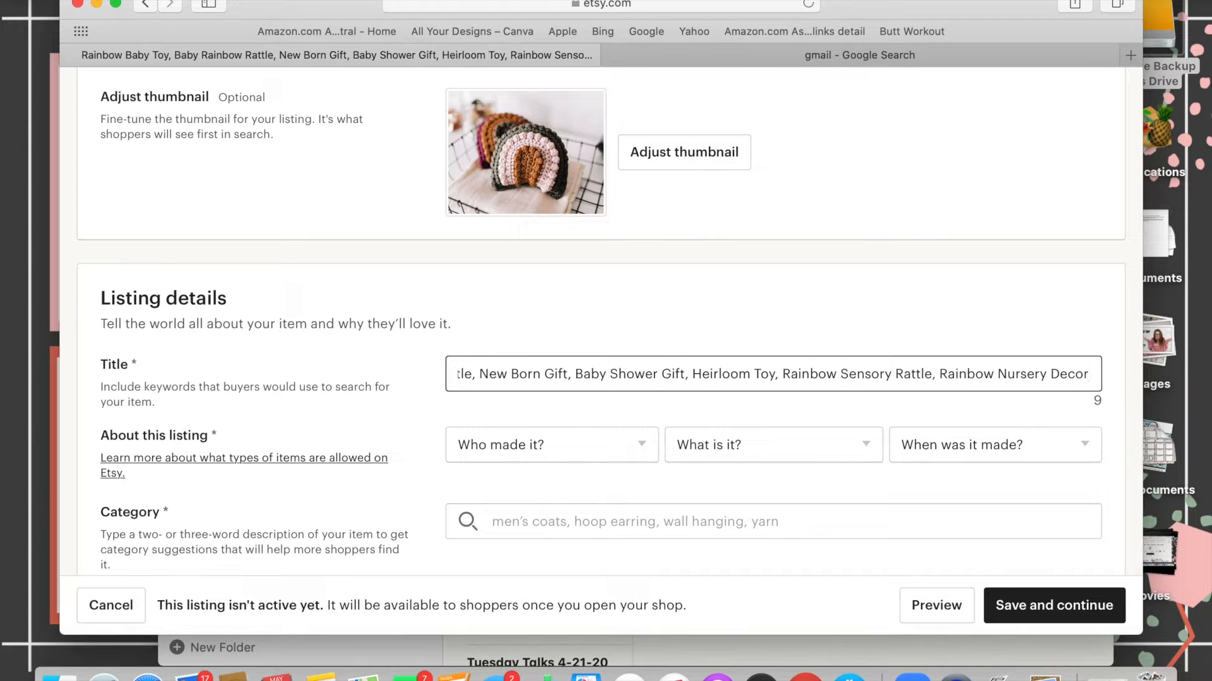
Add "Baby Toy" as a final keyword in the listing title, and replace that keyword with "Rattle"
{"action": "type", "text": ", Baby Toy"}
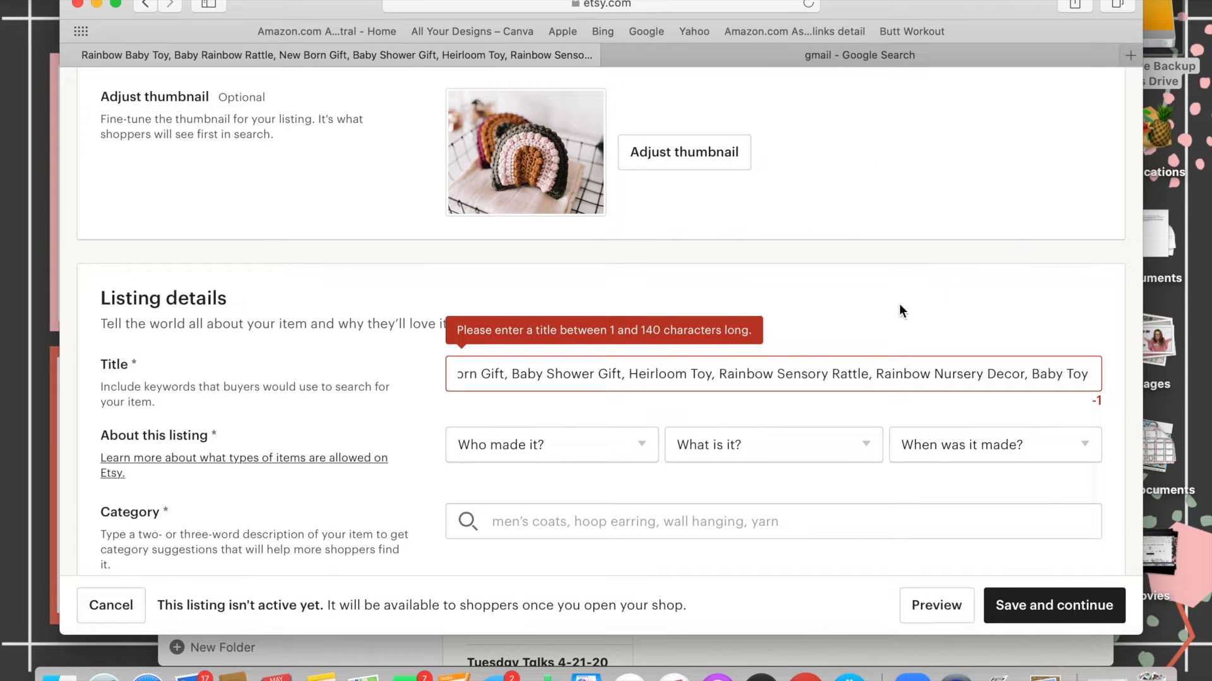
{"action": "scroll", "coordinate": [693, 389], "scroll_direction": "left", "scroll_amount": 10}
{"action": "left_click", "coordinate": [1008, 374]}
{"action": "key", "text": "Right"}
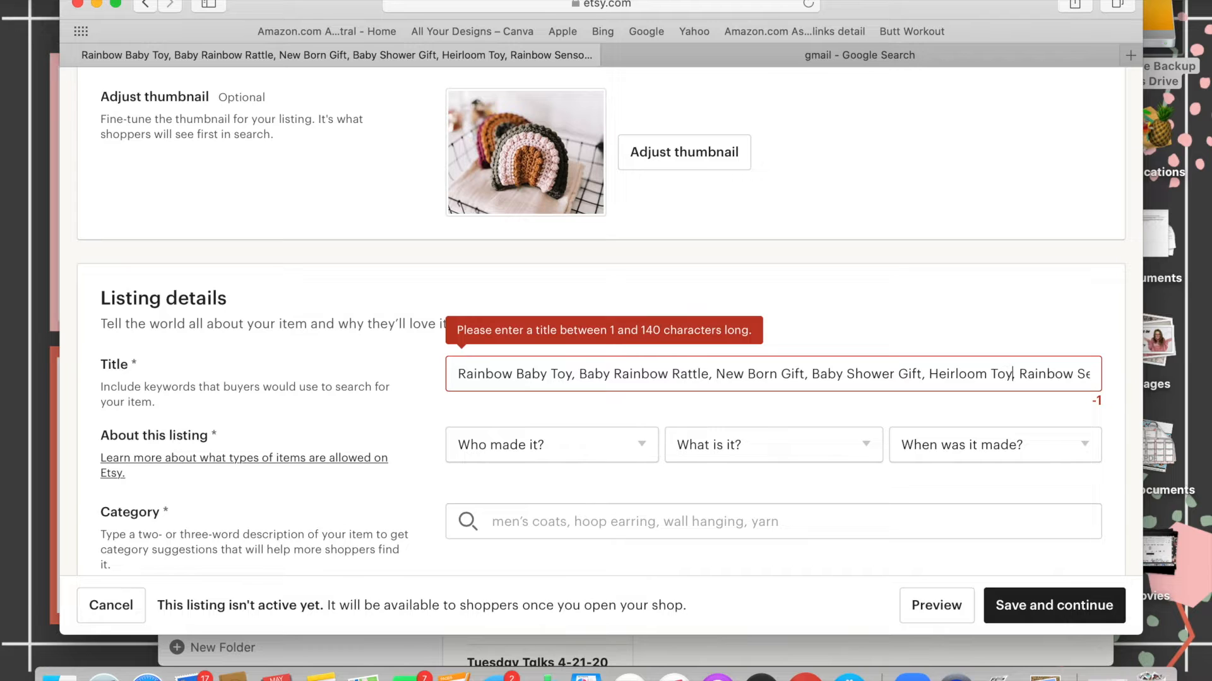
{"action": "triple_click", "coordinate": [1007, 370]}
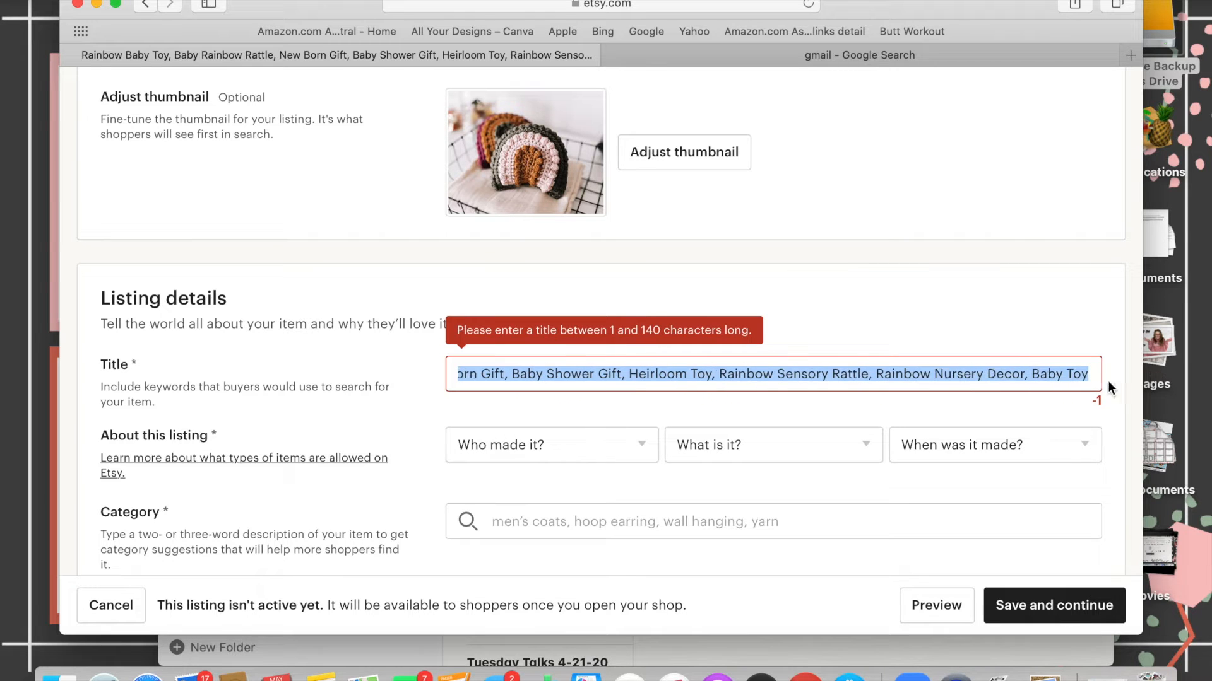
{"action": "double_click", "coordinate": [1084, 376]}
{"action": "key", "text": "BackSpace"}
{"action": "key", "text": "BackSpace"}
{"action": "key", "text": "BackSpace"}
{"action": "key", "text": "BackSpace"}
{"action": "key", "text": "BackSpace"}
{"action": "key", "text": "BackSpace"}
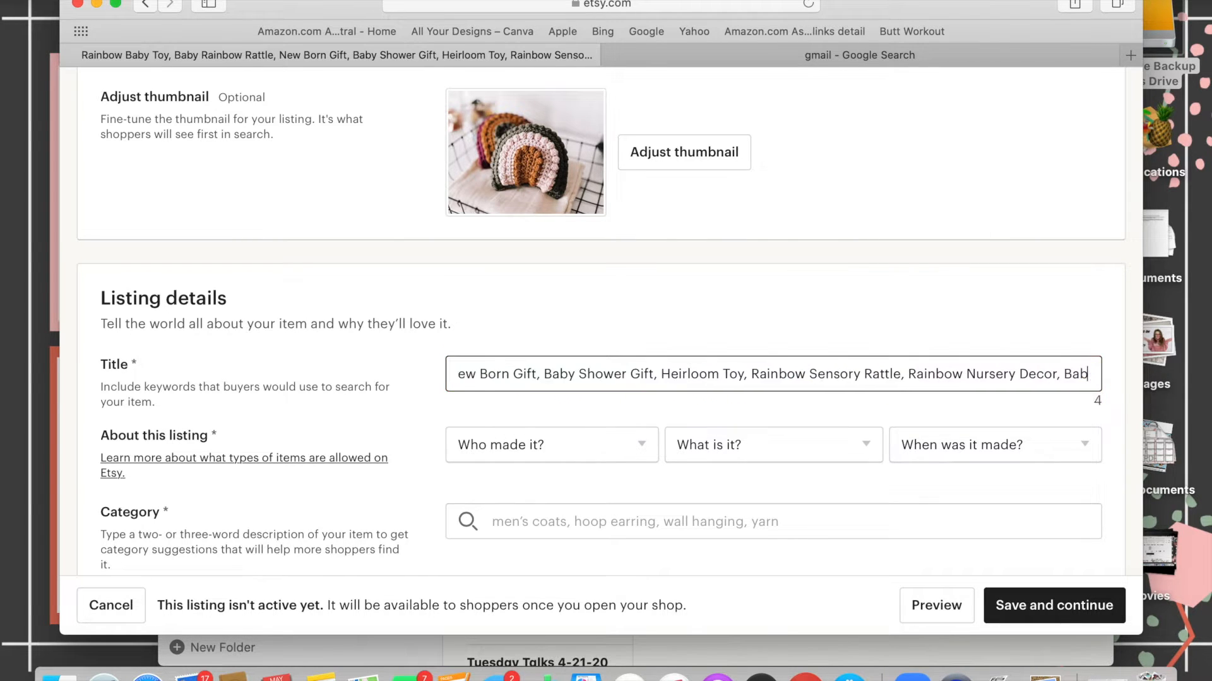
{"action": "type", "text": "Rattle"}
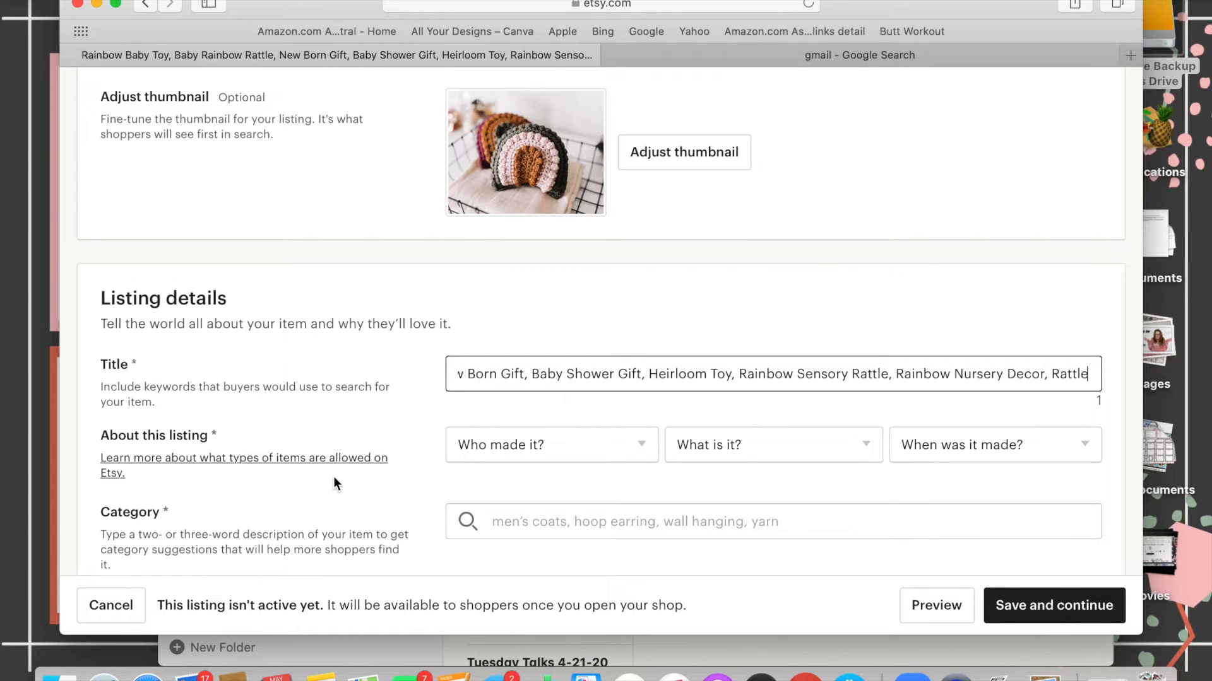
Describe the listing as made by "I did", "A finished product" and "Made To Order"
{"action": "scroll", "coordinate": [363, 476], "scroll_direction": "down", "scroll_amount": 3}
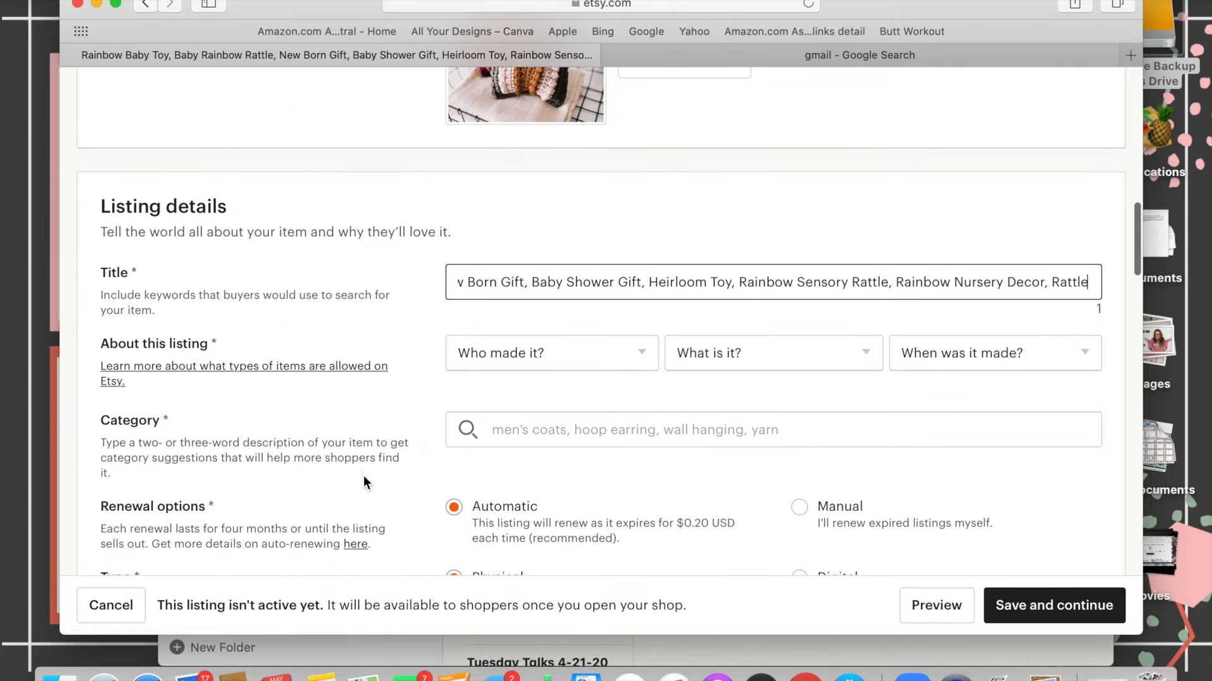
{"action": "left_click", "coordinate": [592, 351]}
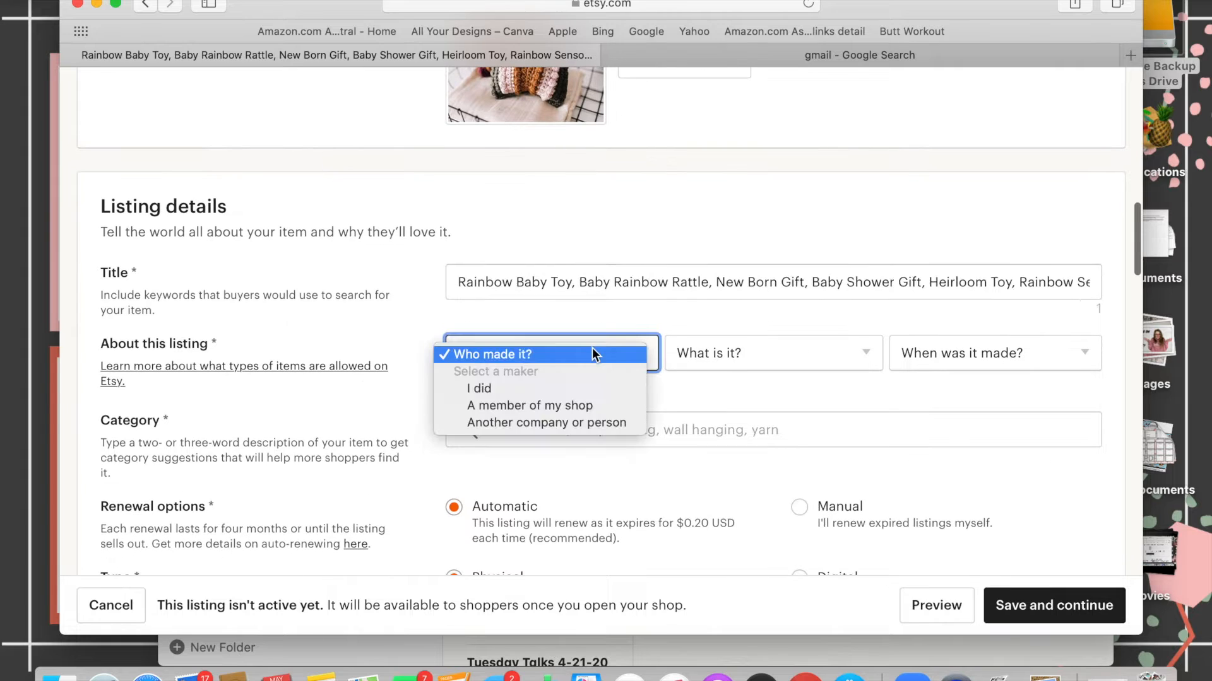
{"action": "left_click", "coordinate": [578, 387]}
{"action": "left_click", "coordinate": [770, 365]}
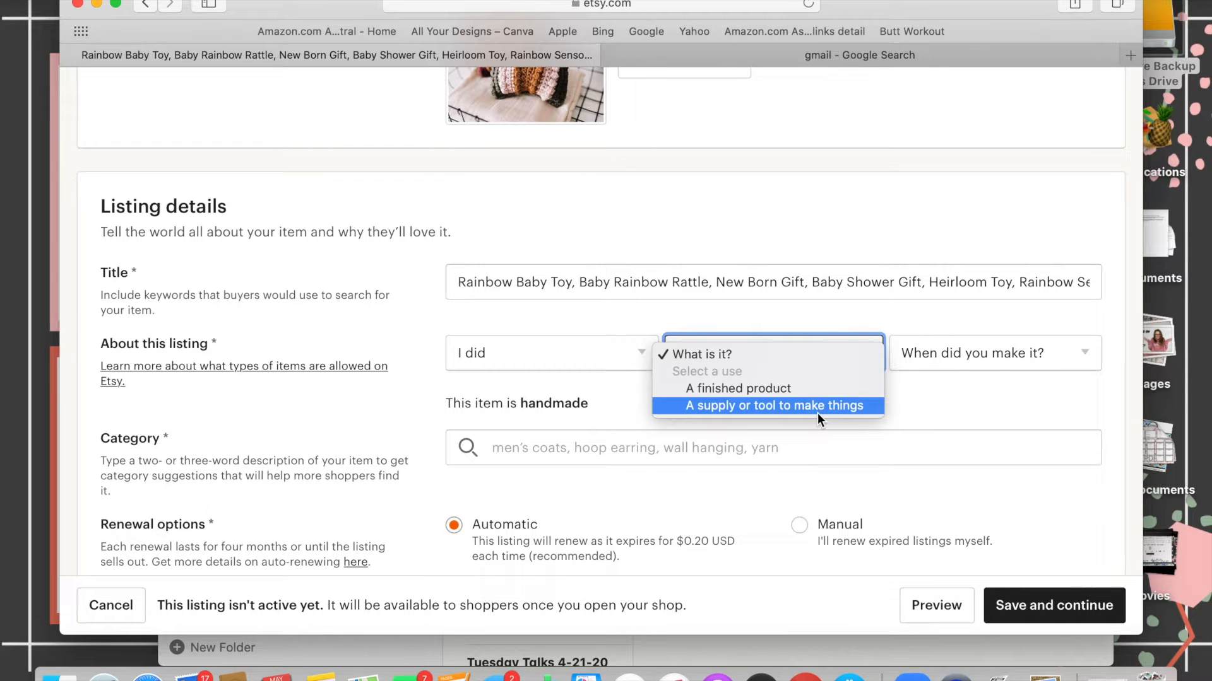
{"action": "left_click", "coordinate": [799, 394]}
{"action": "left_click", "coordinate": [1056, 357]}
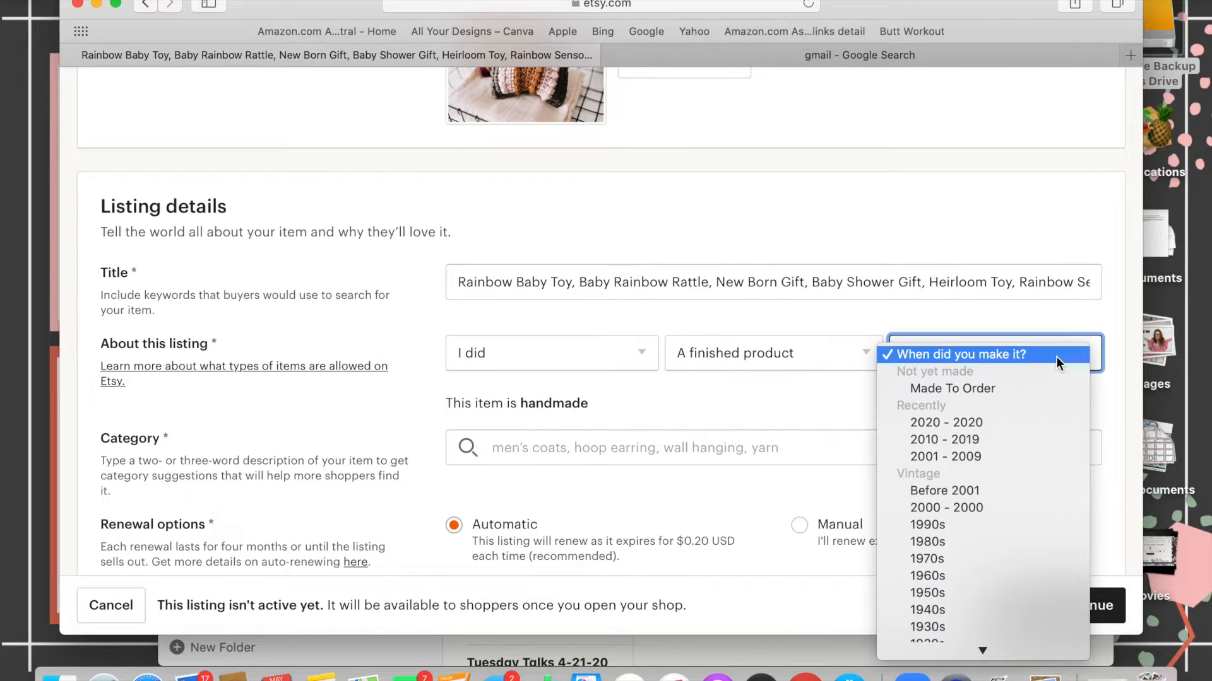
{"action": "left_click", "coordinate": [1048, 390]}
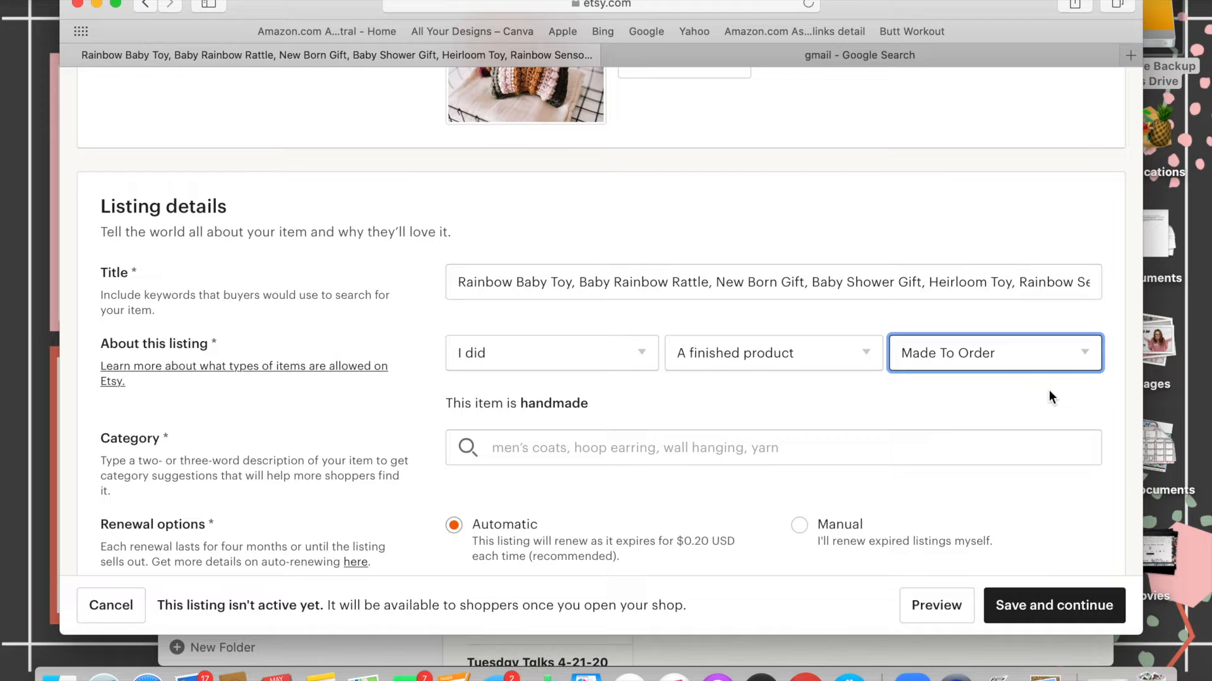
Search the listing categories for "baby rattle" and choose Rattles under Baby & Toddler Toys
{"action": "scroll", "coordinate": [286, 393], "scroll_direction": "down", "scroll_amount": 3}
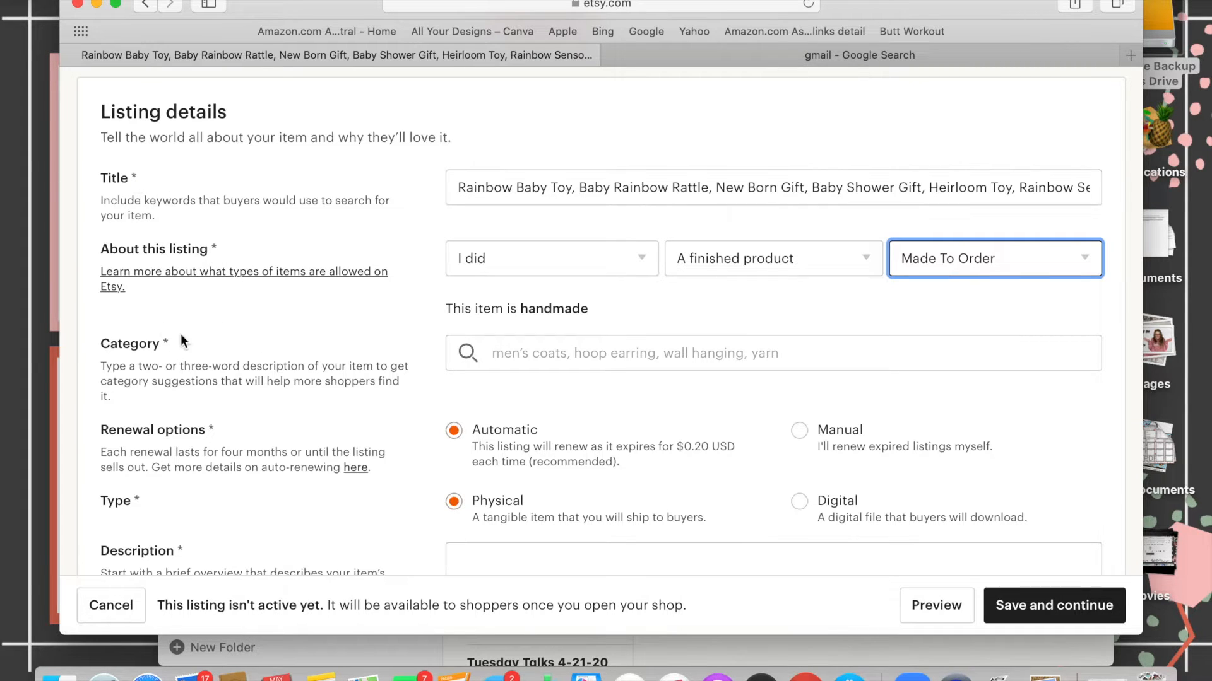
{"action": "scroll", "coordinate": [245, 429], "scroll_direction": "down", "scroll_amount": 10}
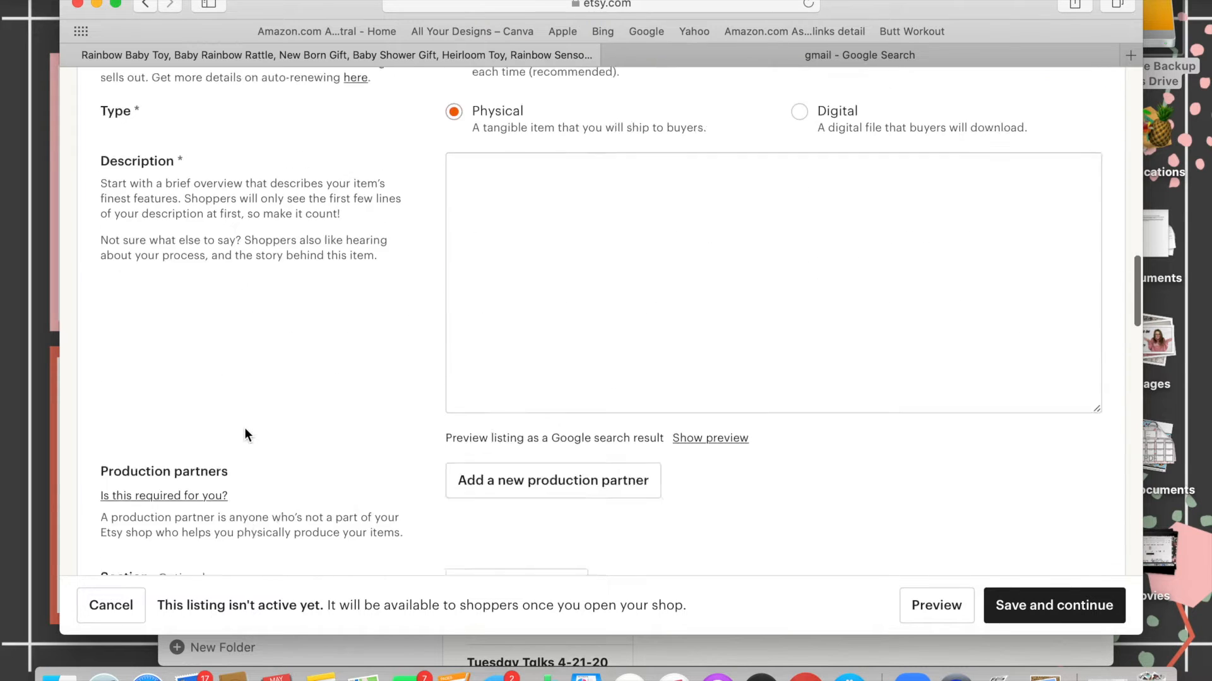
{"action": "scroll", "coordinate": [244, 427], "scroll_direction": "up", "scroll_amount": 15}
{"action": "scroll", "coordinate": [244, 427], "scroll_direction": "down", "scroll_amount": 3}
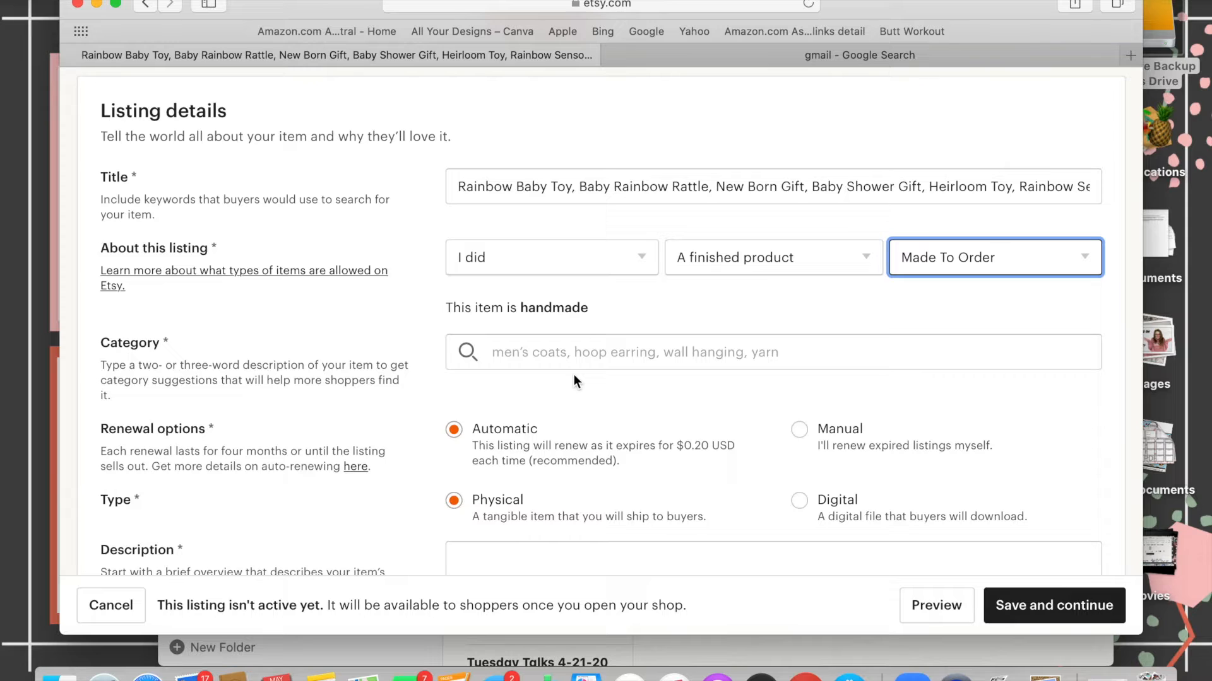
{"action": "left_click", "coordinate": [579, 348]}
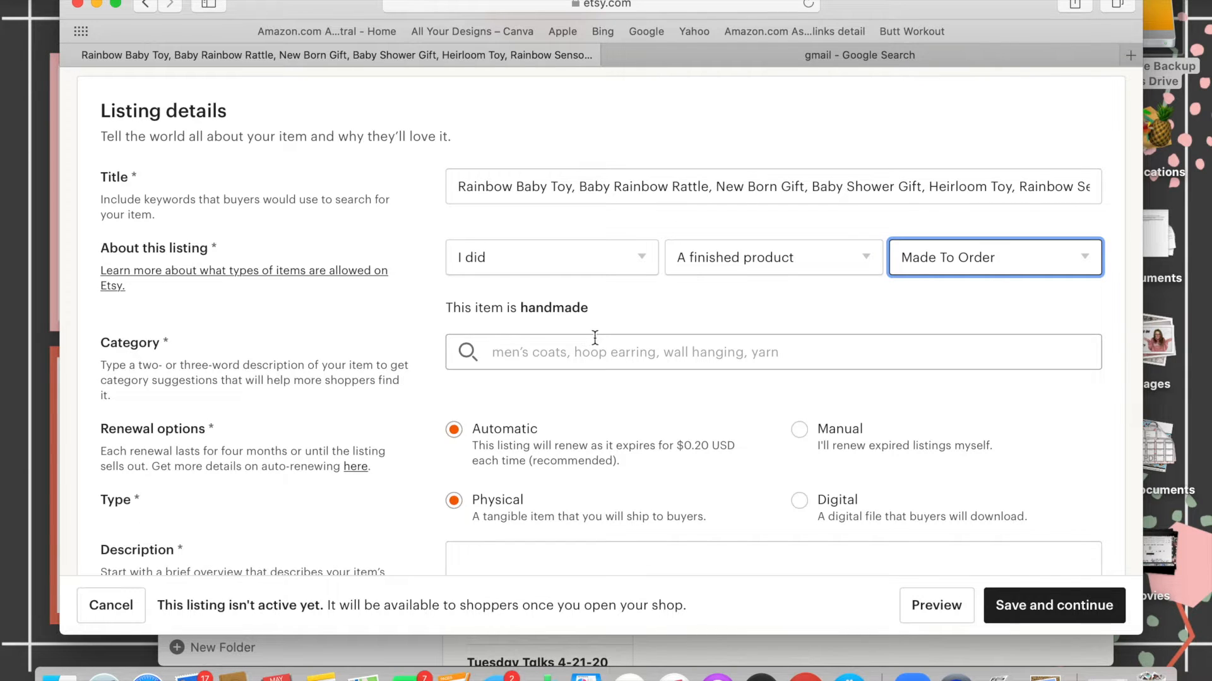
{"action": "type", "text": "bab"}
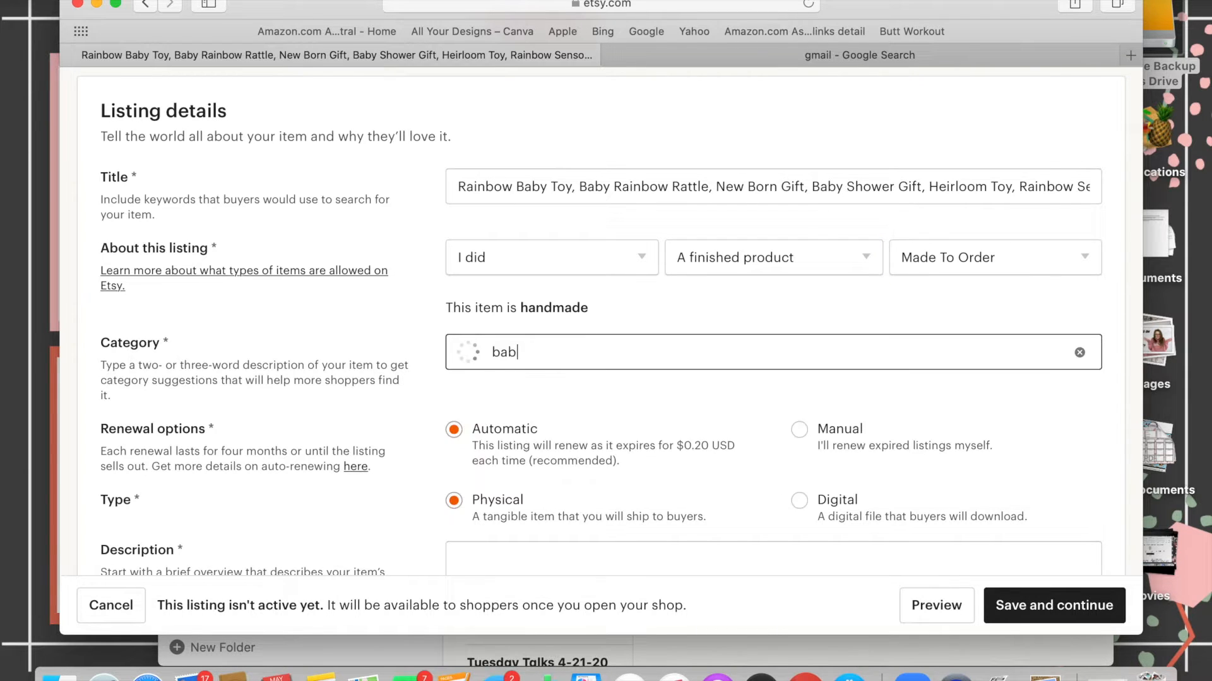
{"action": "type", "text": "y rattle"}
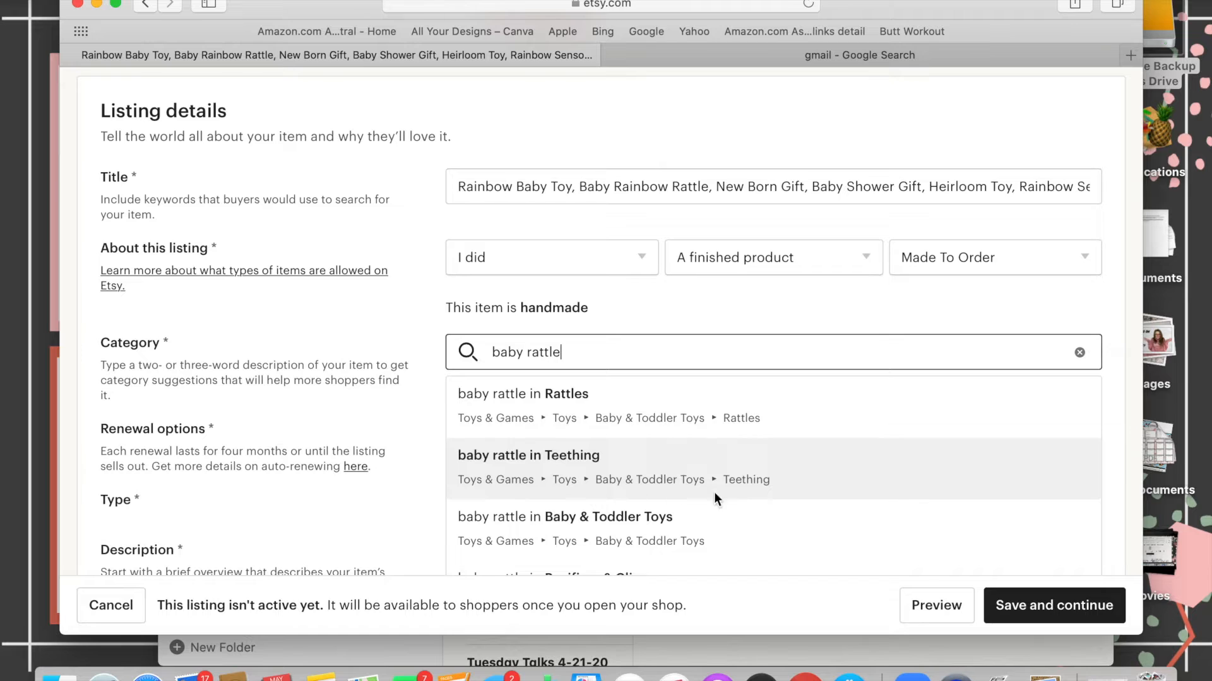
{"action": "scroll", "coordinate": [759, 474], "scroll_direction": "down", "scroll_amount": 2}
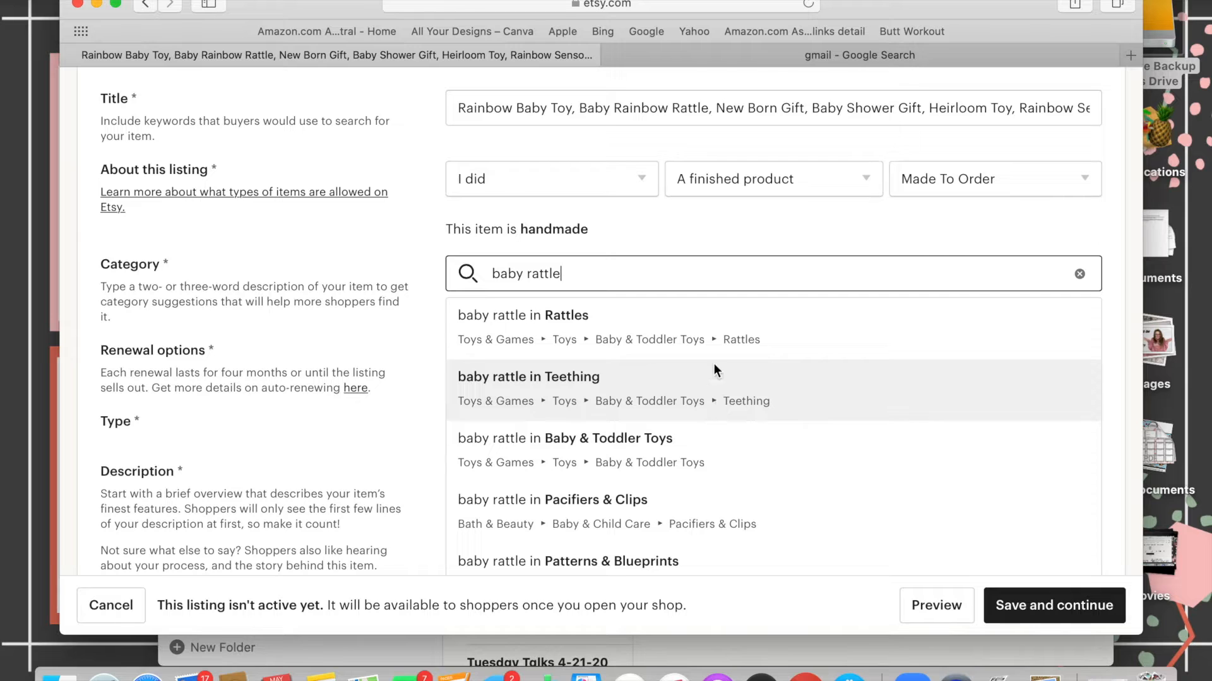
{"action": "left_click", "coordinate": [705, 342]}
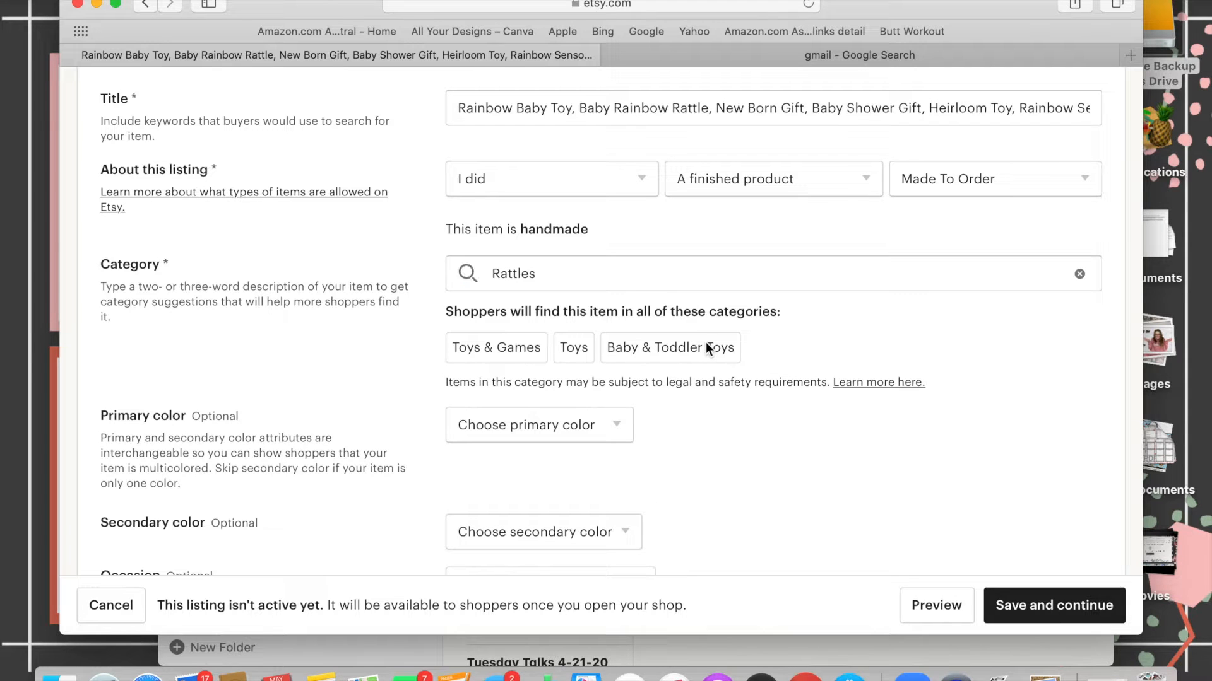
Set the listing's primary color to Gold and its secondary color to Green
{"action": "scroll", "coordinate": [338, 315], "scroll_direction": "down", "scroll_amount": 3}
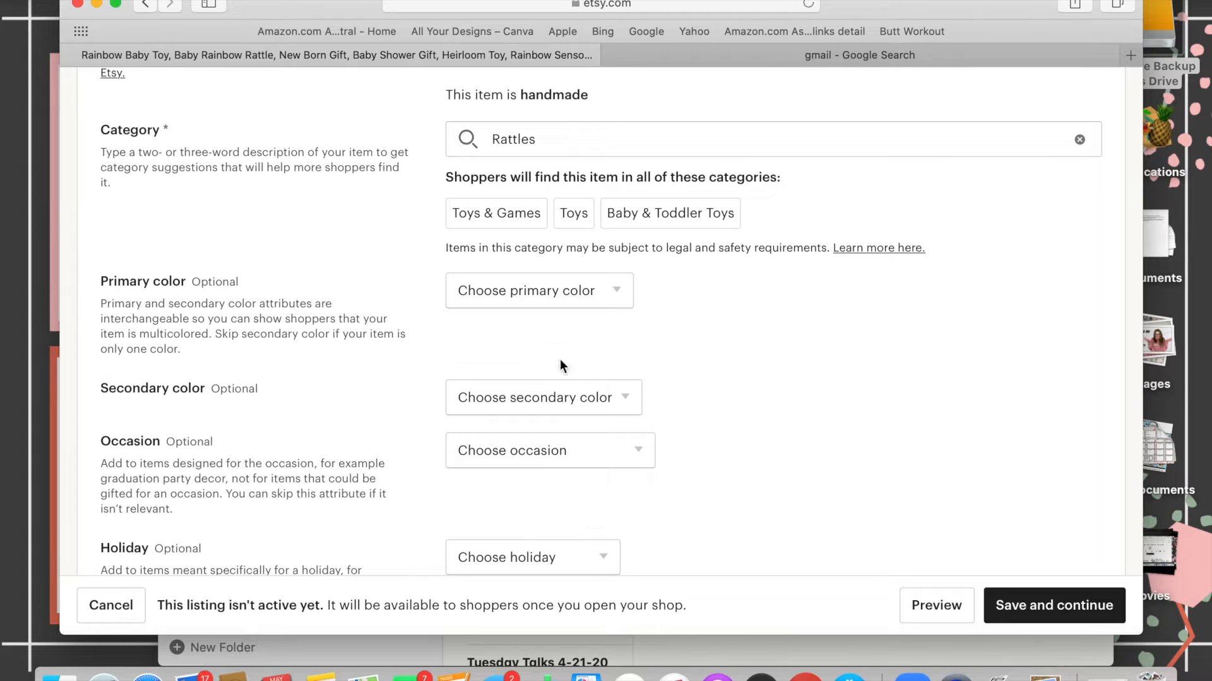
{"action": "left_click", "coordinate": [615, 294]}
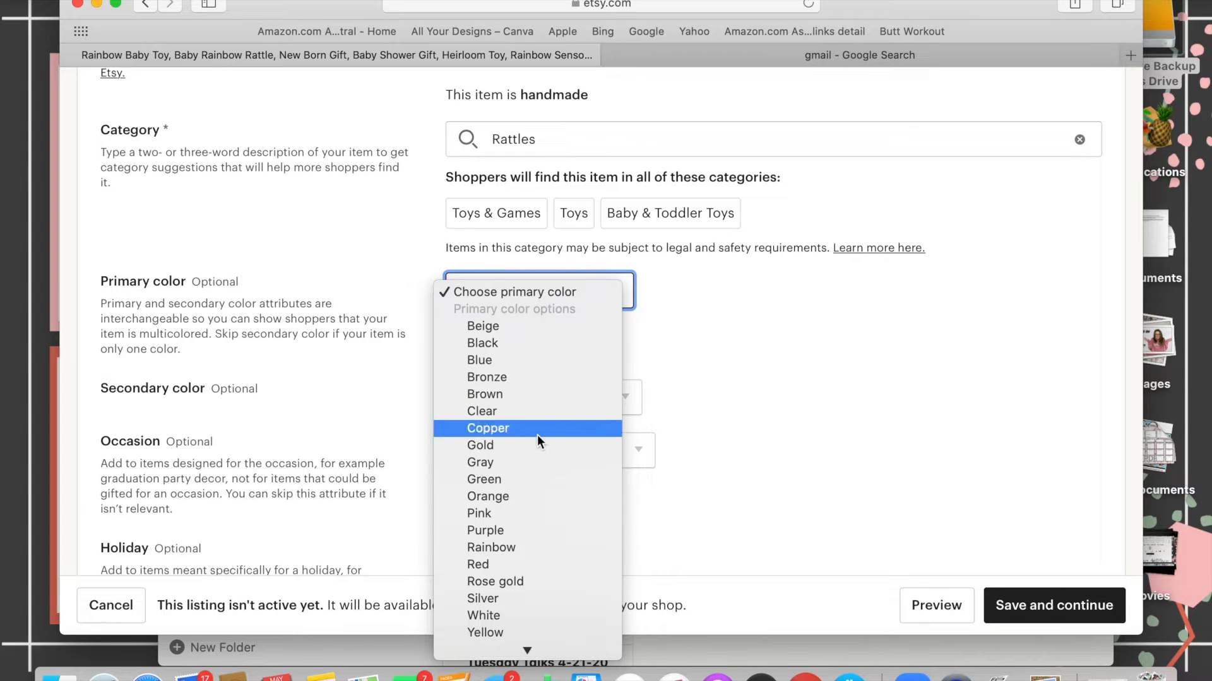
{"action": "left_click", "coordinate": [526, 448]}
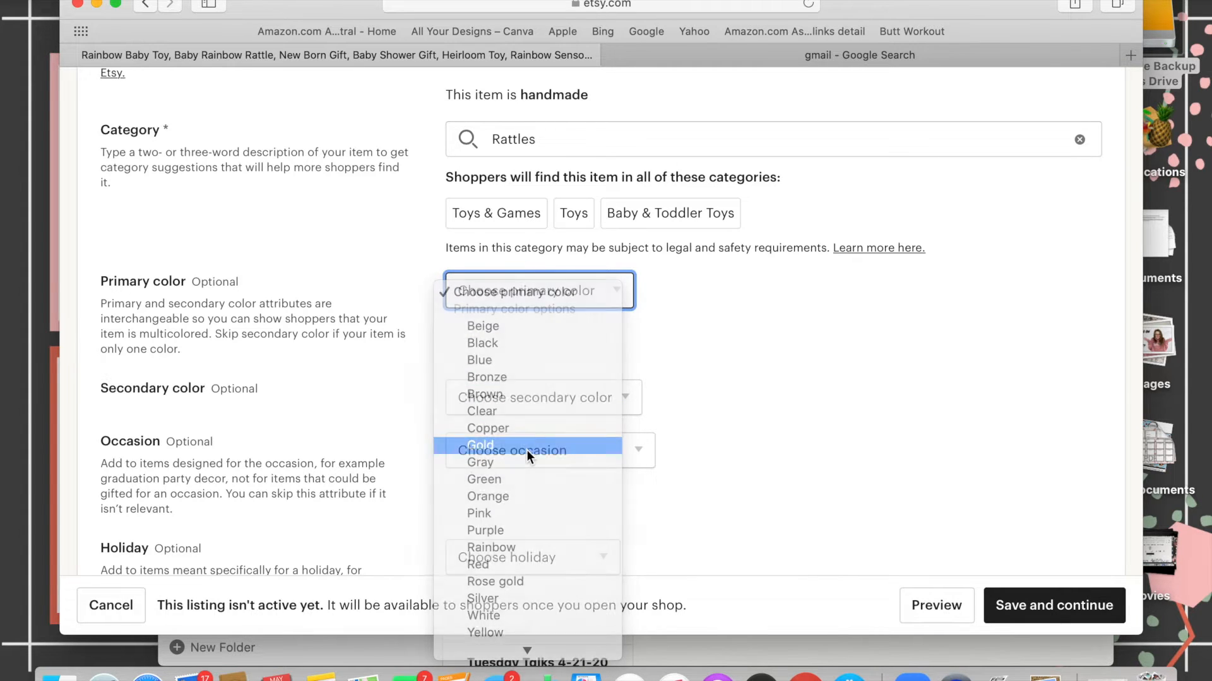
{"action": "left_click", "coordinate": [629, 398]}
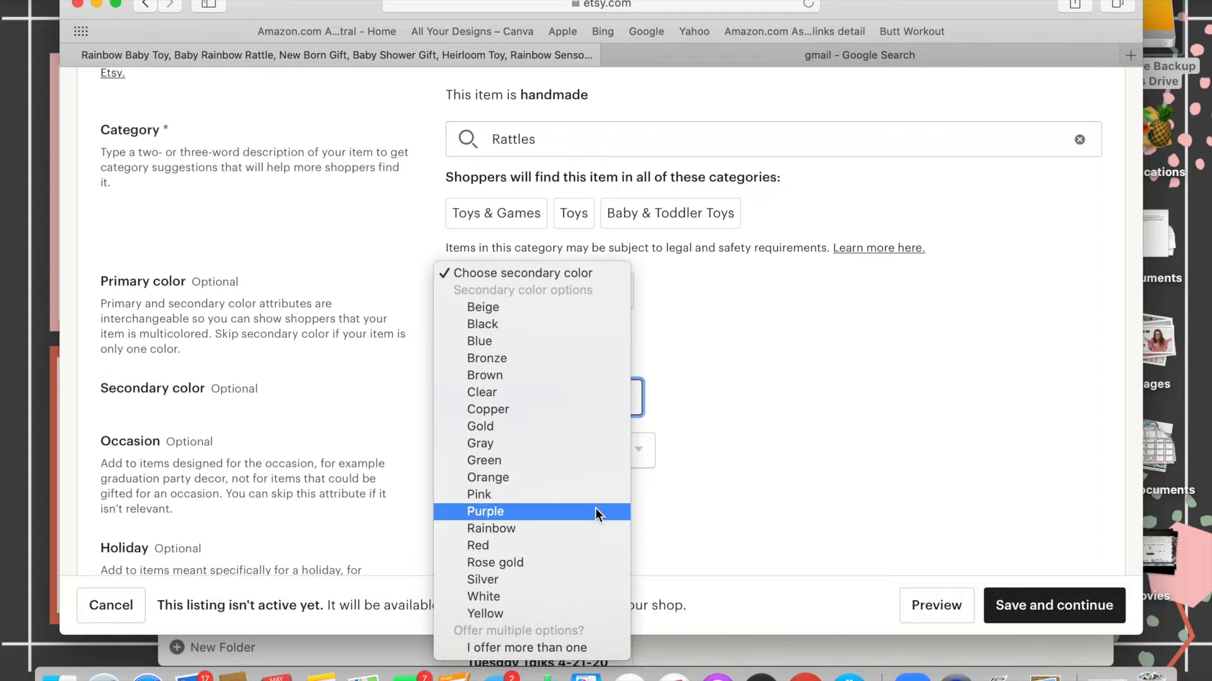
{"action": "left_click", "coordinate": [593, 465]}
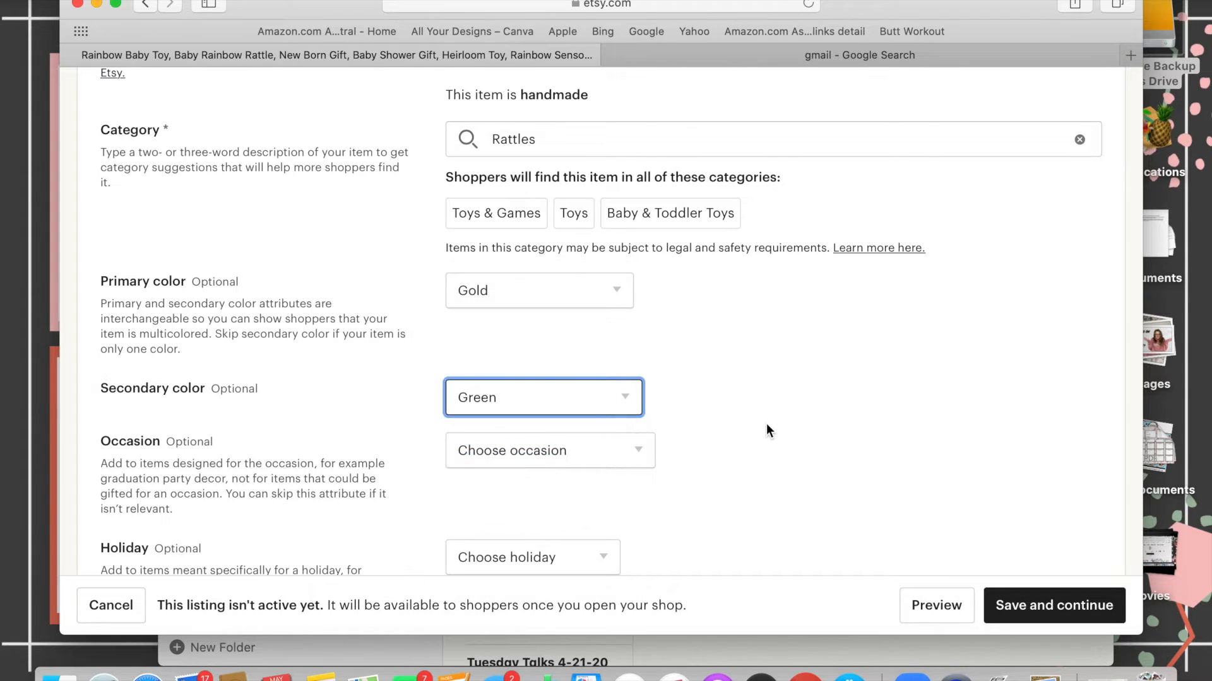
Check the listing photo's colors and change the primary color to Pink
{"action": "scroll", "coordinate": [767, 422], "scroll_direction": "up", "scroll_amount": 10}
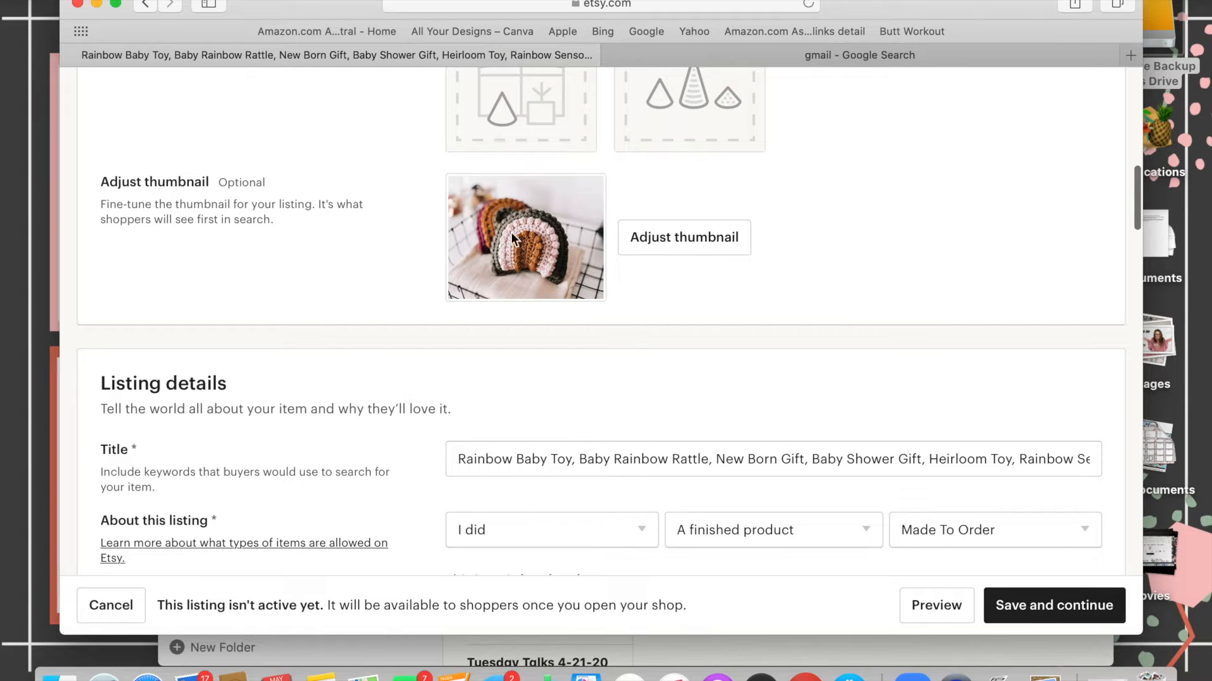
{"action": "scroll", "coordinate": [511, 260], "scroll_direction": "down", "scroll_amount": 10}
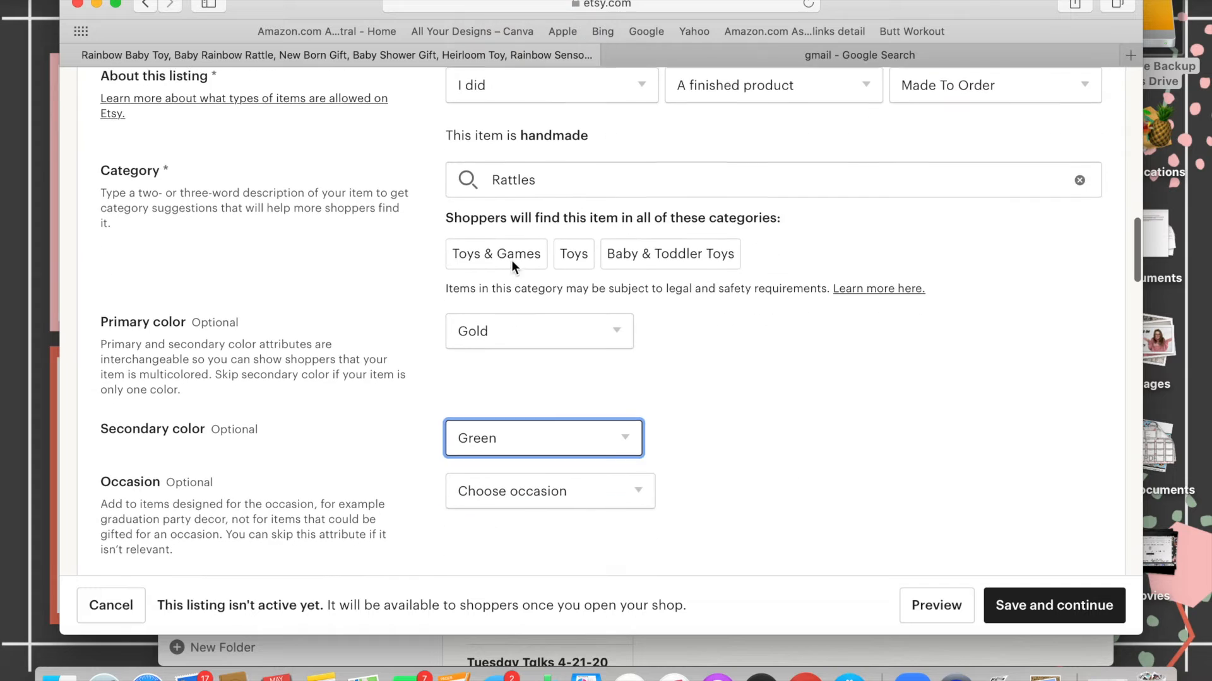
{"action": "left_click", "coordinate": [586, 201]}
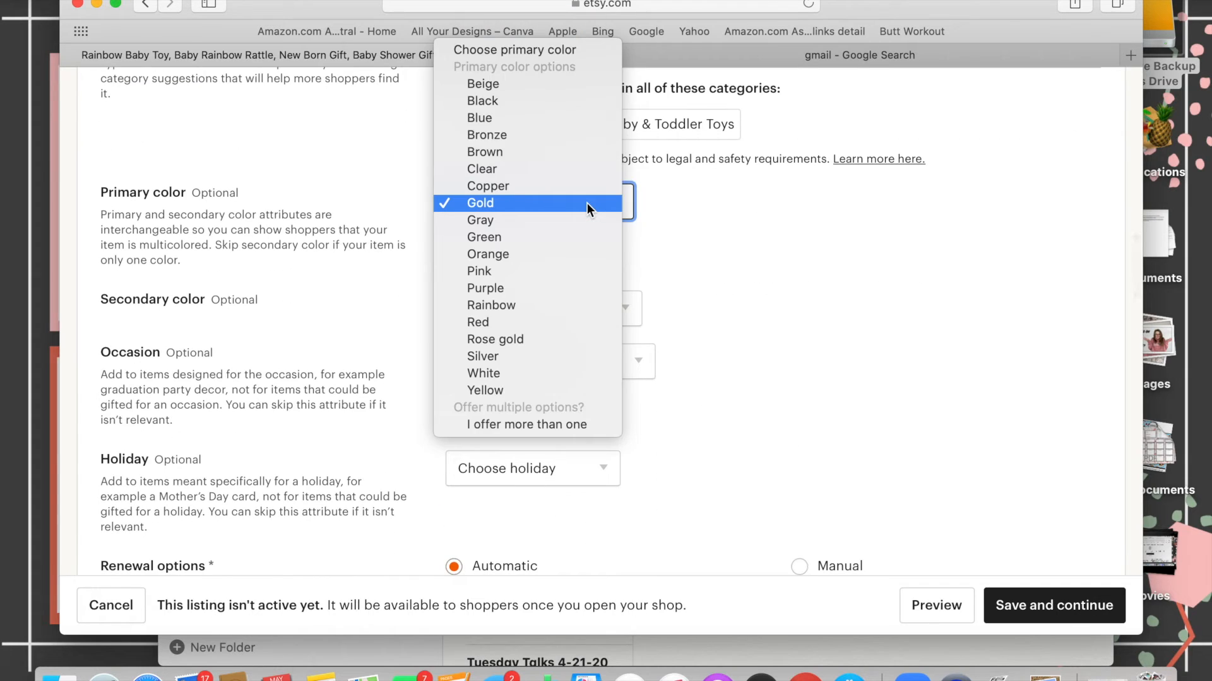
{"action": "key", "text": "o"}
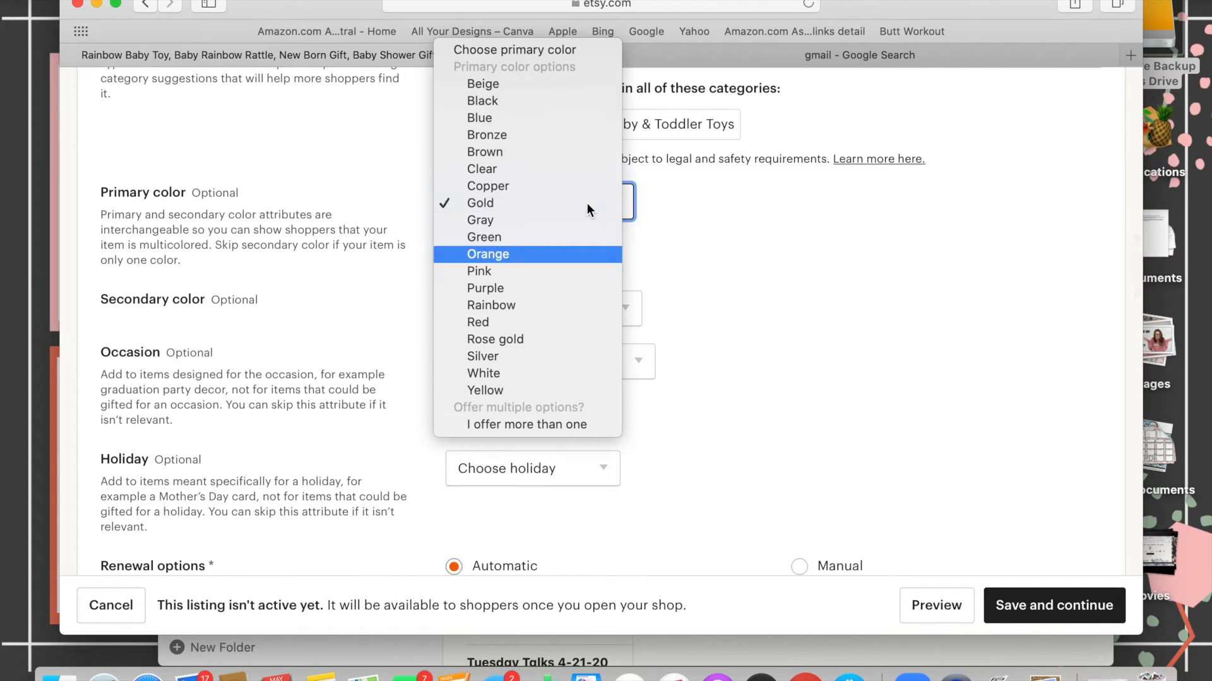
{"action": "left_click", "coordinate": [524, 271]}
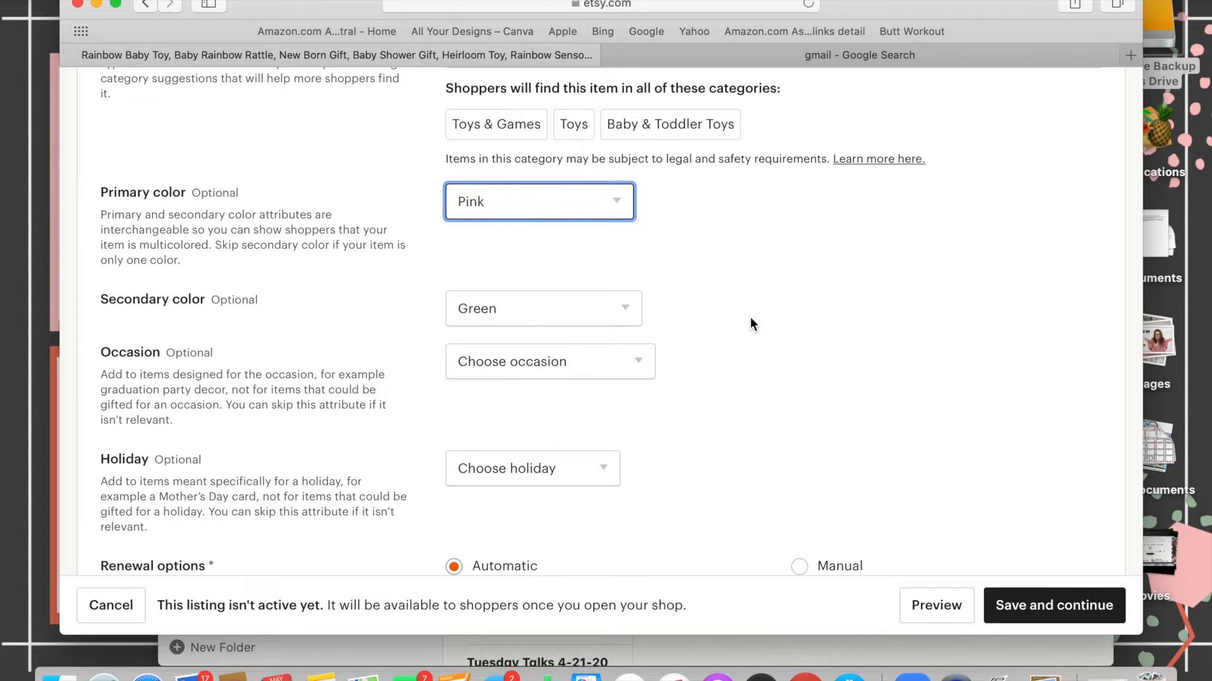
Set the listing's occasion to Baby shower and its holiday to Christmas
{"action": "scroll", "coordinate": [750, 317], "scroll_direction": "down", "scroll_amount": 2}
{"action": "left_click", "coordinate": [615, 301]}
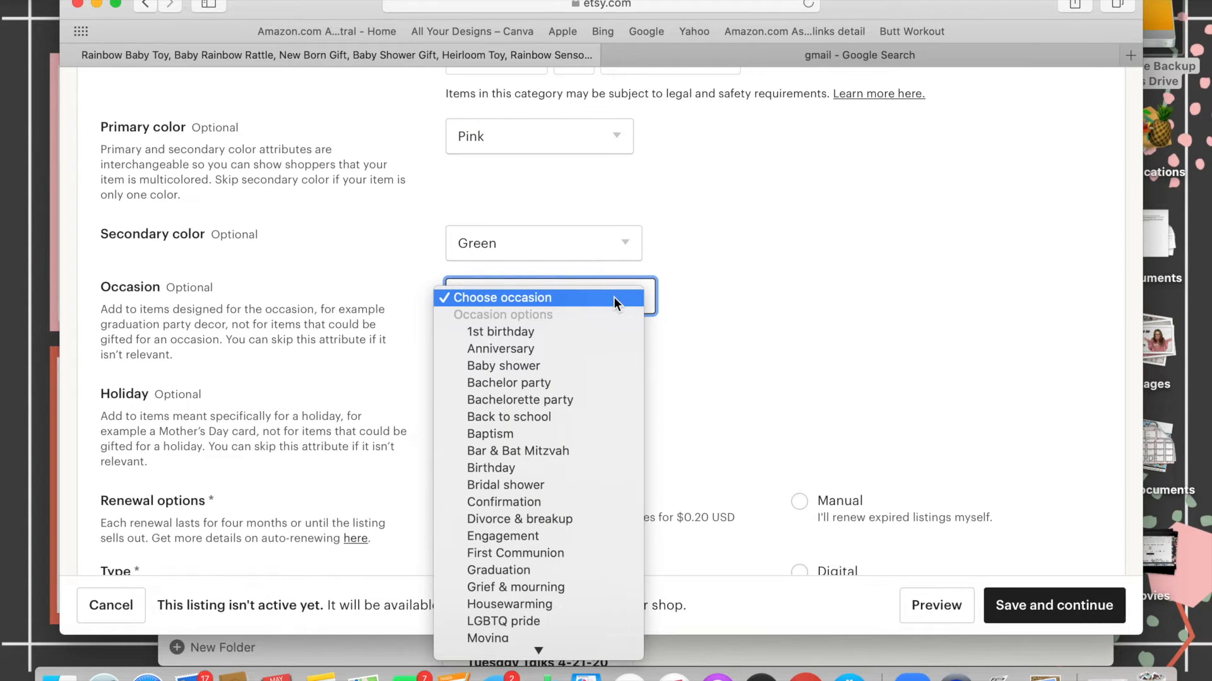
{"action": "scroll", "coordinate": [531, 459], "scroll_direction": "down", "scroll_amount": 2}
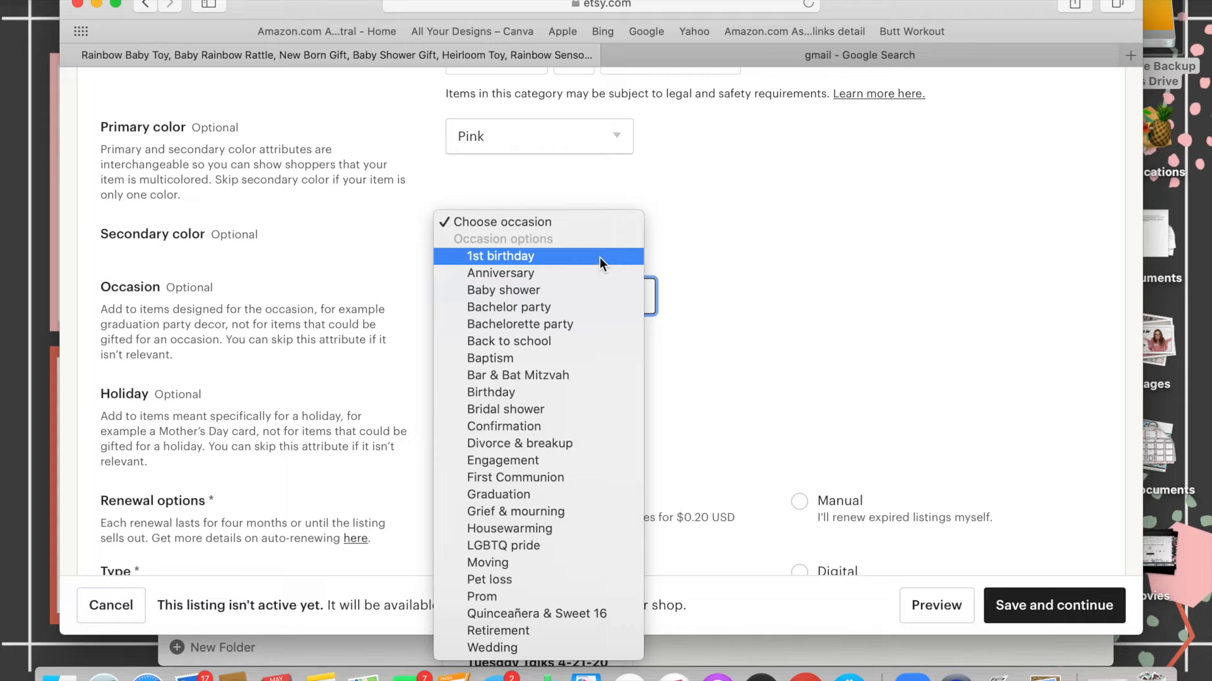
{"action": "left_click", "coordinate": [600, 288]}
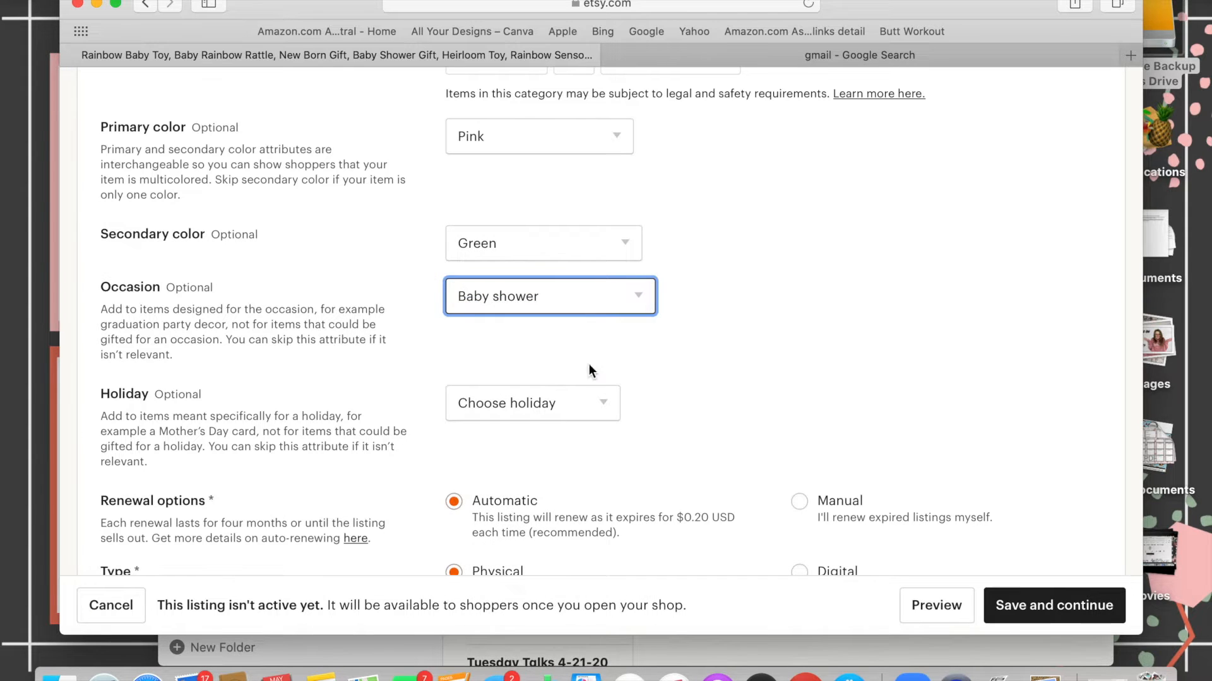
{"action": "left_click", "coordinate": [596, 407]}
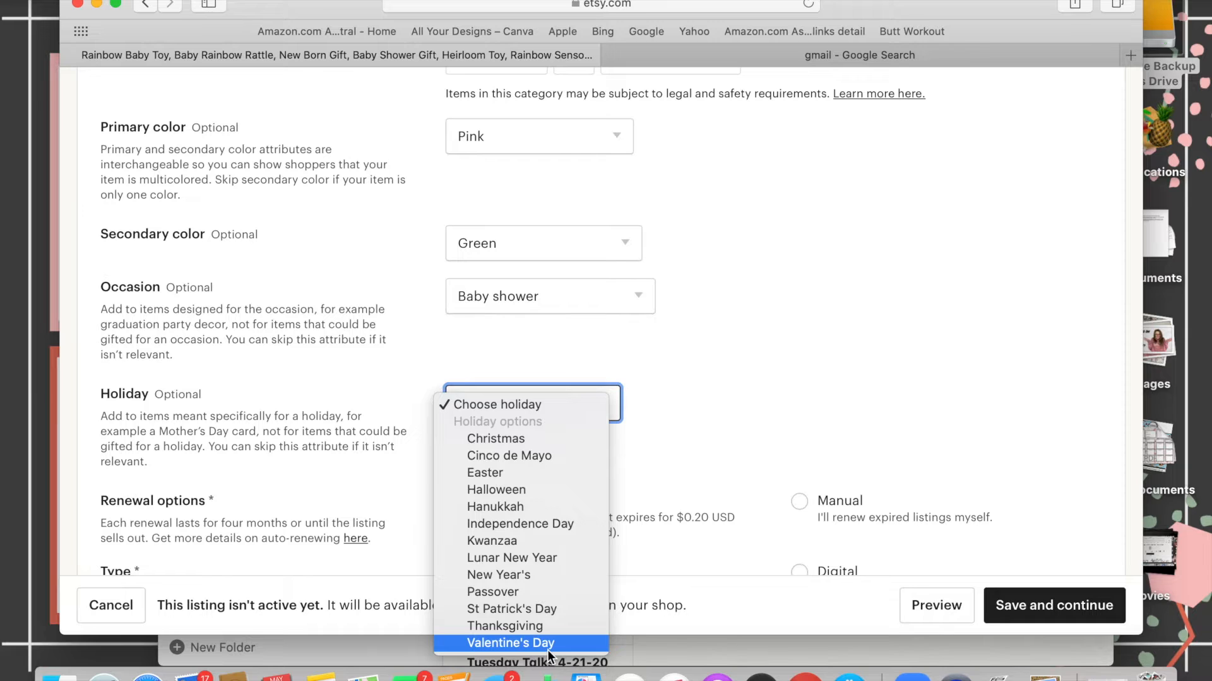
{"action": "left_click", "coordinate": [587, 443]}
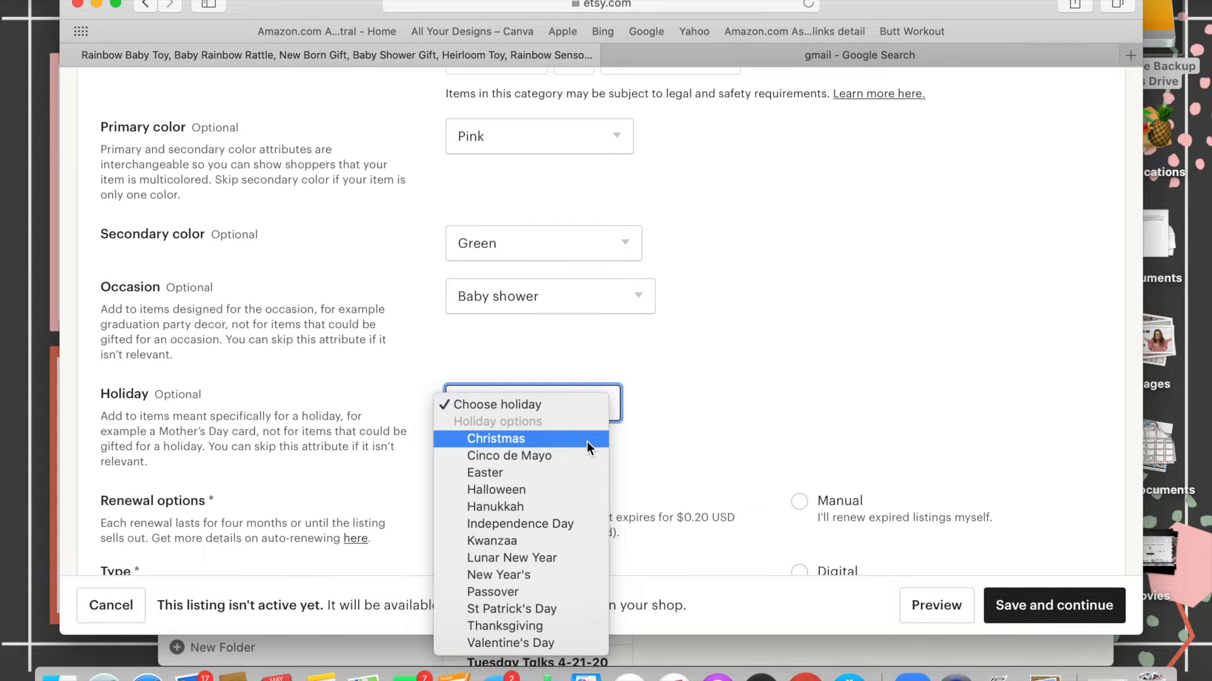
Write the description's opening paragraph: 100% quality cotton yarn, textured sensory stitch, Sun Gold, Blush and Dark Olive front, solid Dark Olive back
{"action": "scroll", "coordinate": [587, 441], "scroll_direction": "down", "scroll_amount": 4}
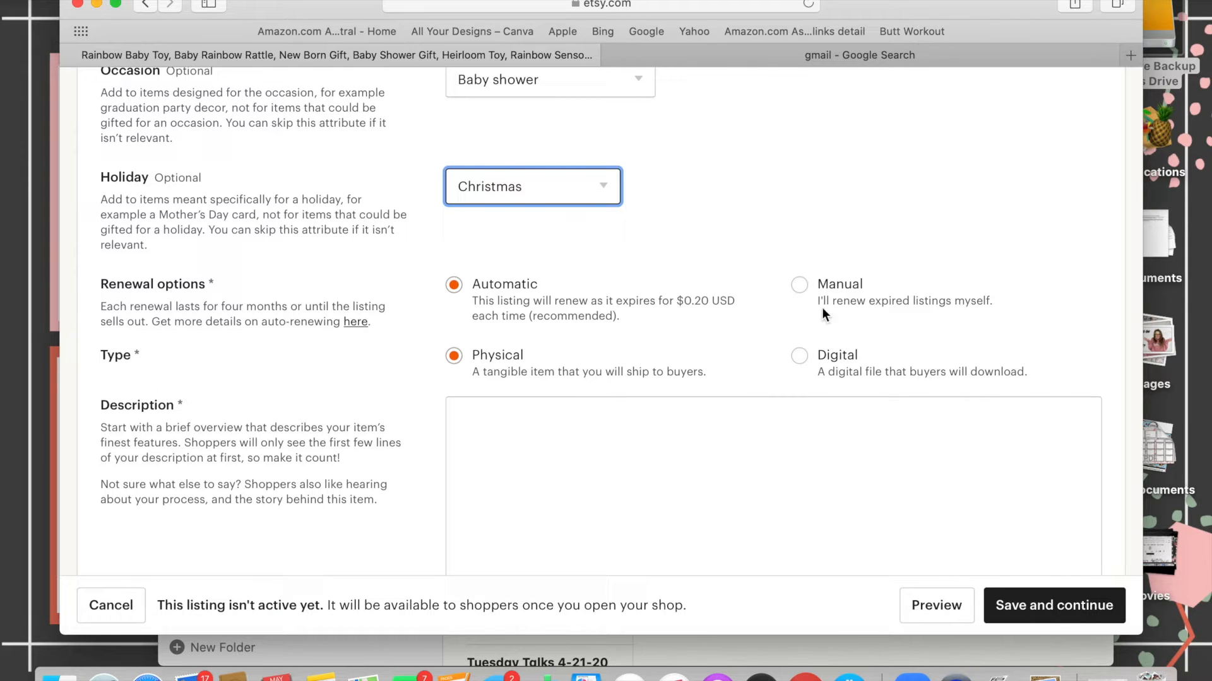
{"action": "scroll", "coordinate": [831, 436], "scroll_direction": "down", "scroll_amount": 3}
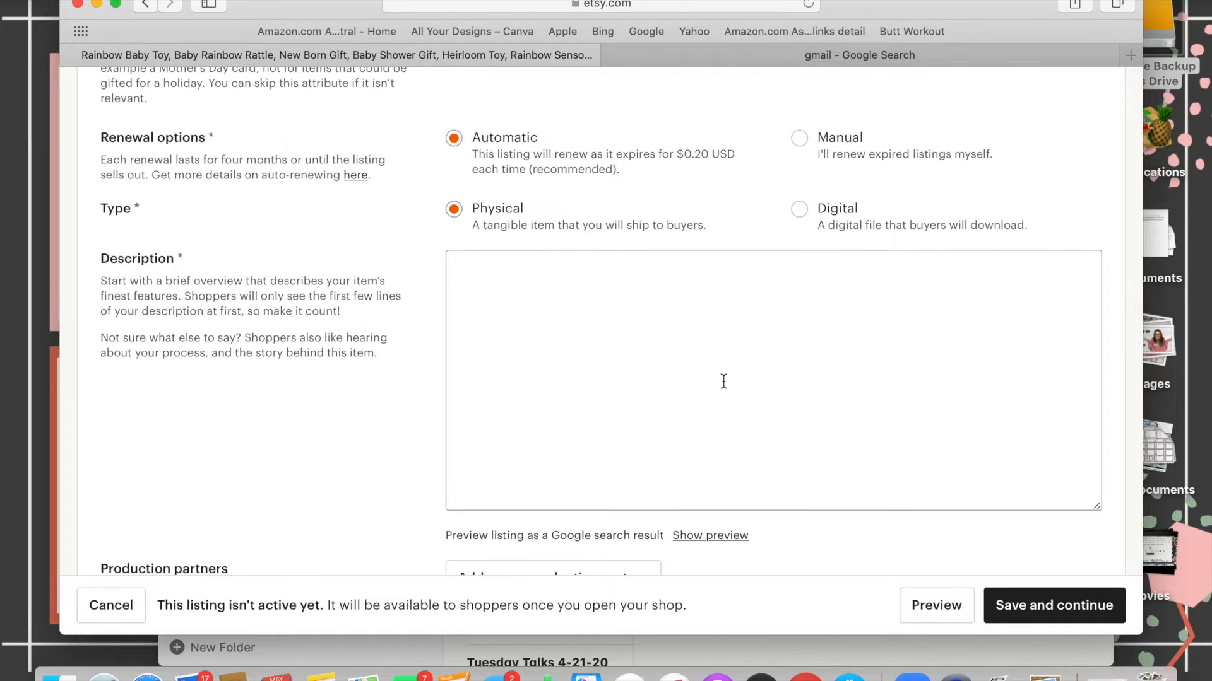
{"action": "left_click", "coordinate": [701, 329]}
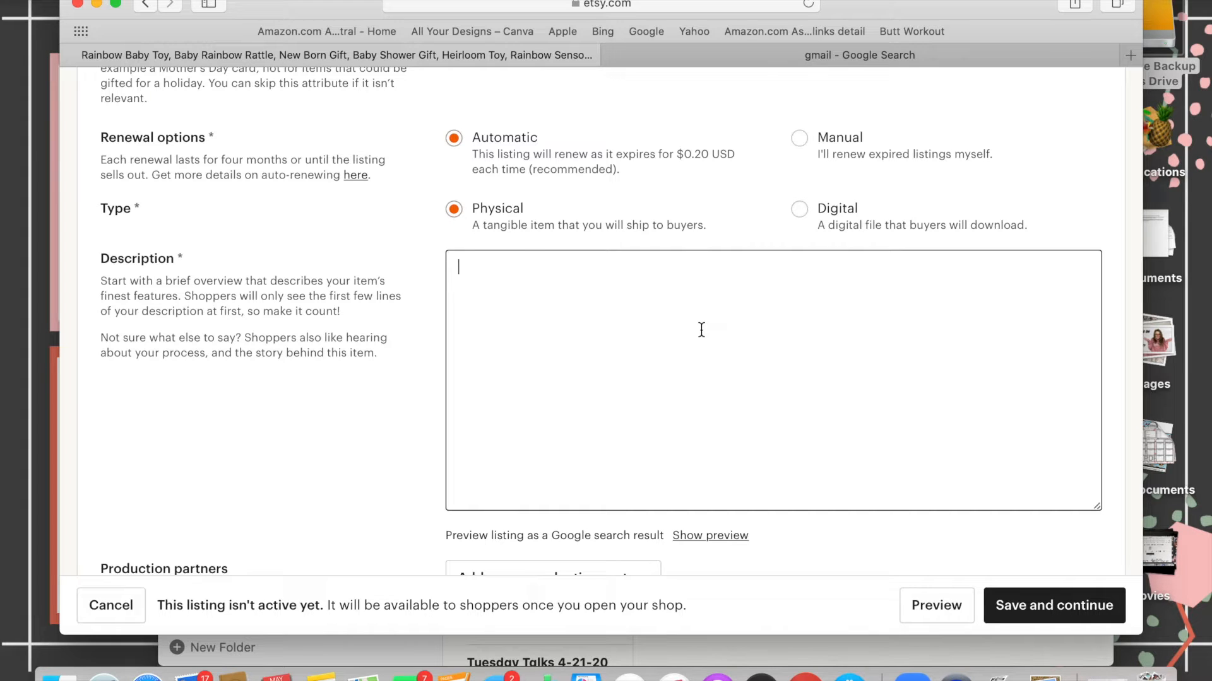
{"action": "left_click", "coordinate": [701, 329]}
{"action": "type", "text": "This adorable rainbow baby rattle is made with 100% quality cotton yarn. It is in"}
{"action": "key", "text": "BackSpace"}
{"action": "key", "text": "BackSpace"}
{"action": "key", "text": "BackSpace"}
{"action": "key", "text": "BackSpace"}
{"action": "key", "text": "BackSpace"}
{"action": "key", "text": "BackSpace"}
{"action": "key", "text": "BackSpace"}
{"action": "key", "text": "BackSpace"}
{"action": "type", "text": "Yarn colors include sun gold, Blush and Dark Olive."}
{"action": "left_click", "coordinate": [921, 268]}
{"action": "type", "text": "The front of the rattle was created with a very textured stitch making this toy a perfect sensory toy for babies and toddler."}
{"action": "double_click", "coordinate": [536, 297]}
{"action": "type", "text": "used for the front are Sun Gold, Blush and Dark Olive. The back is solid Dark Olive."}
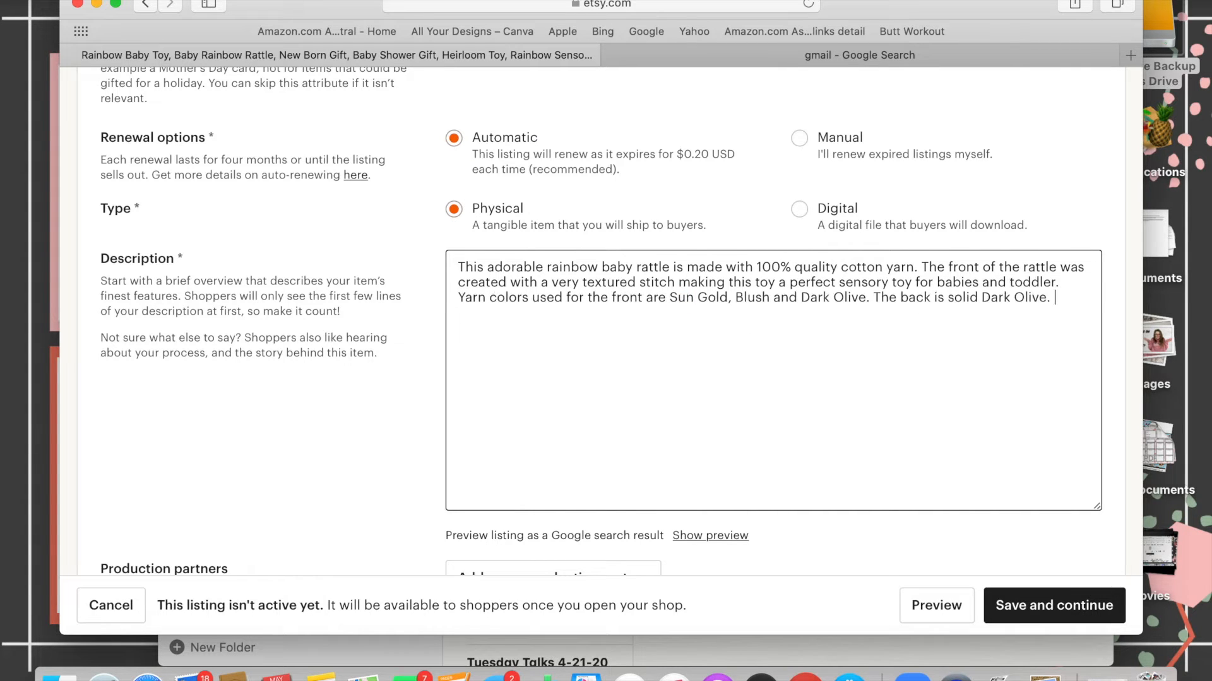
Add a separate description line giving the Rainbow Rattle's size as 5" wide and 4.5" tall
{"action": "key", "text": "Return"}
{"action": "key", "text": "Return"}
{"action": "type", "text": "Rainbow Rattle is 5\" wide and 4.5\" tall"}
{"action": "key", "text": "Return"}
{"action": "key", "text": "Return"}
Add gentle-wash, lay-flat care instructions and a disclaimer about the 22mm noise maker's choking hazard under age 3, recommending adult supervision
{"action": "type", "text": "Wash on gentle lay flat to dry.  Disclaimer: This toy does include a 22mm noise maker on the inside which can create a choking hazard for children under 3. The rainbow rattle is made in a way where the noise maker potentially popping out should not be possible, but kids are crafty. J"}
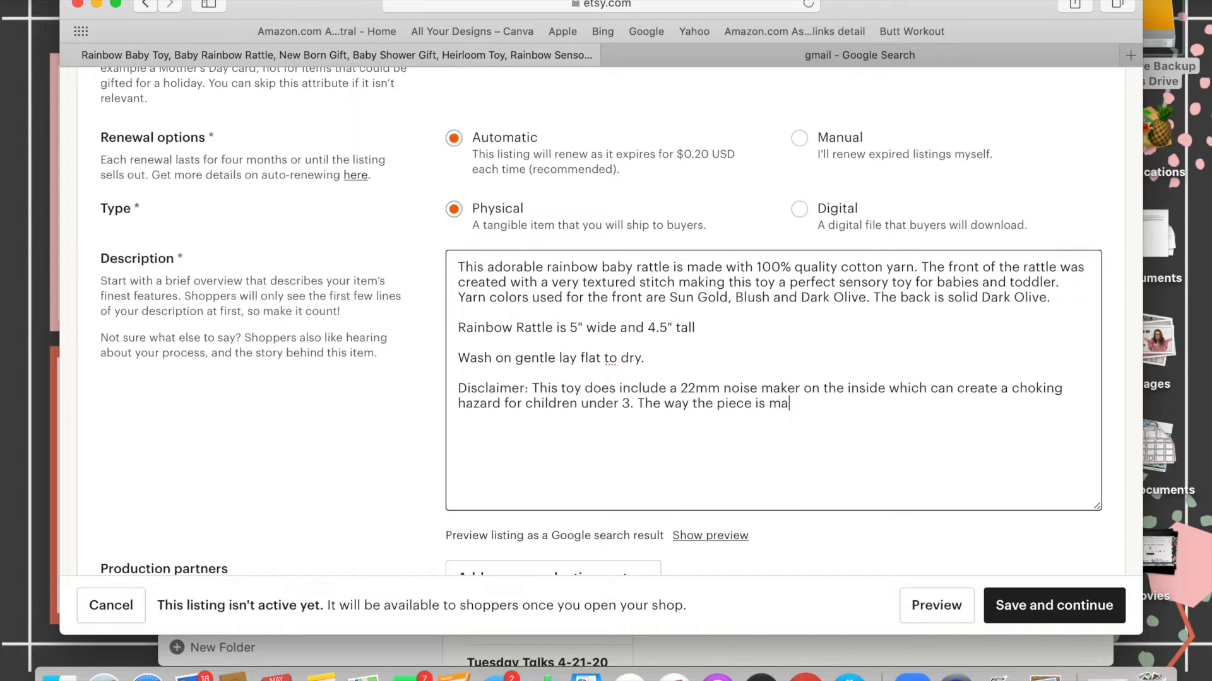
{"action": "type", "text": "ust to be on the safe side, adult supervision is recommended while playing with this toy."}
{"action": "key", "text": "Return"}
{"action": "key", "text": "Return"}
Add the line "An original A Crafty Concept design" and a closing note about who makes the item in a smoke free home
{"action": "type", "text": "An original A Crafty Concept design"}
{"action": "key", "text": "Return"}
{"action": "key", "text": "Return"}
{"action": "type", "text": "Item is made and packaged by me, or my talented helper Julie, in a smoke free home."}
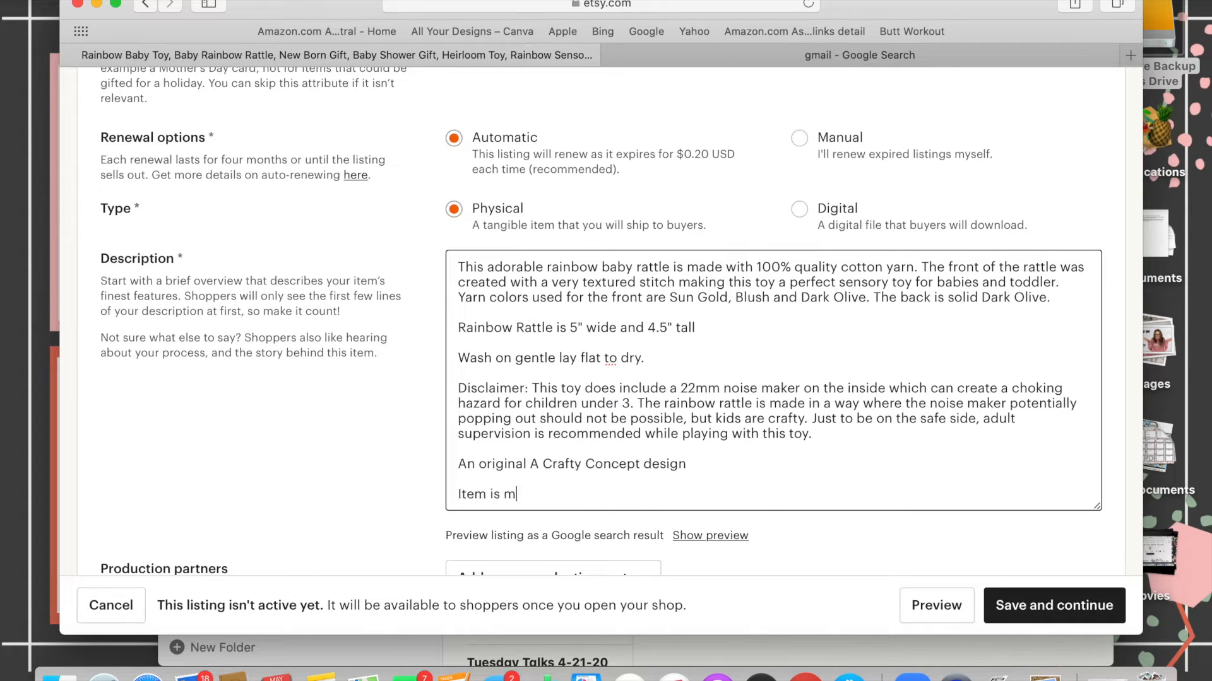
{"action": "left_click", "coordinate": [687, 465]}
{"action": "key", "text": "Return"}
{"action": "type", "text": "Are you a crocheter? You can find the pattern to make your own Crafty Rainbow Rattle on my blog at https://www.acraftyconcpet.com/crafty-rainbow-rattle"}
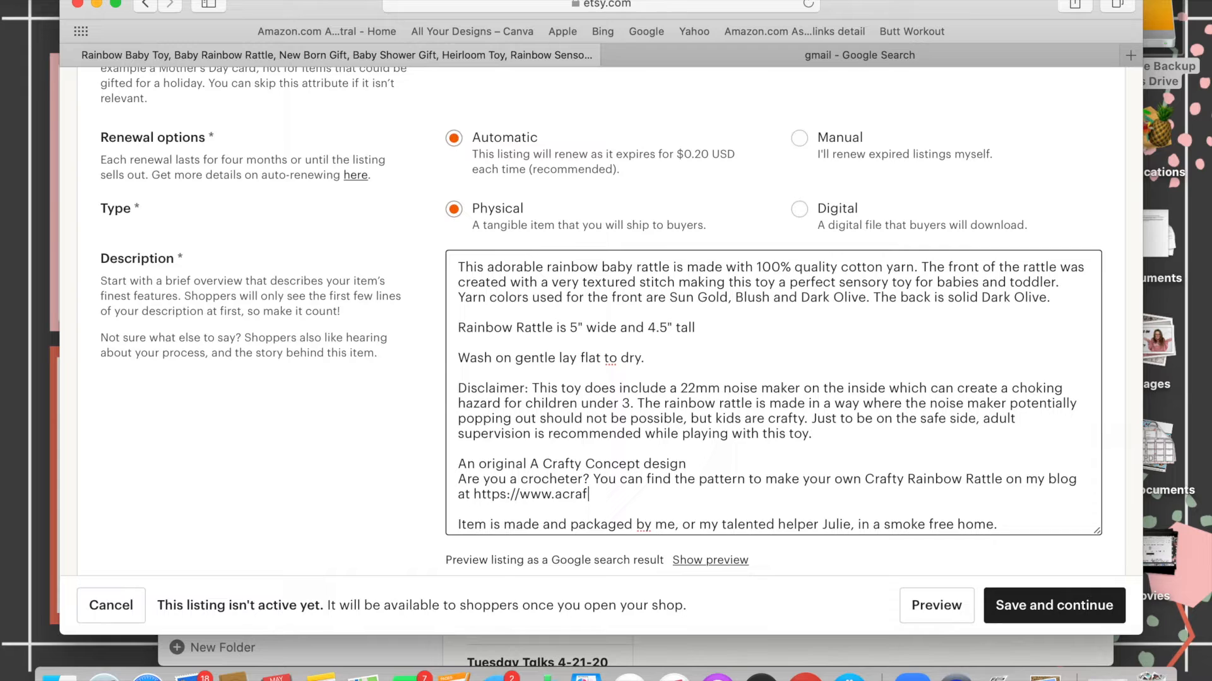
{"action": "scroll", "coordinate": [1048, 462], "scroll_direction": "down", "scroll_amount": 2}
{"action": "left_click", "coordinate": [1049, 460]}
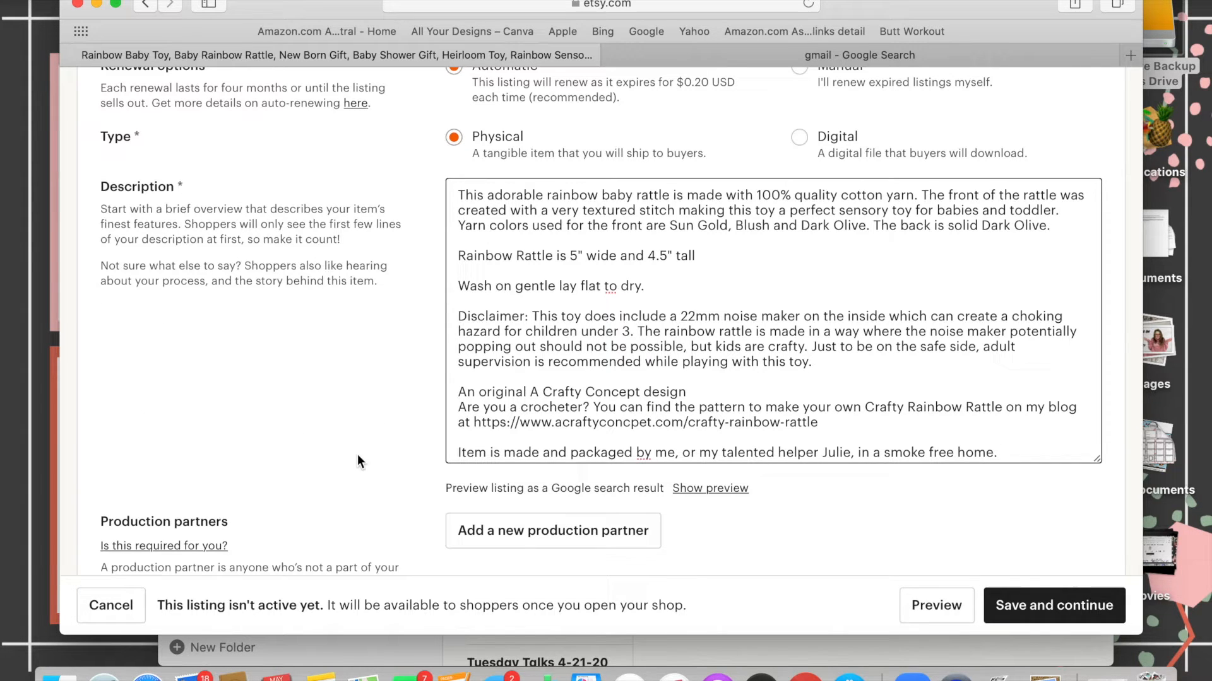
Assign the listing to the Baby Toys shop section
{"action": "scroll", "coordinate": [793, 368], "scroll_direction": "down", "scroll_amount": 4}
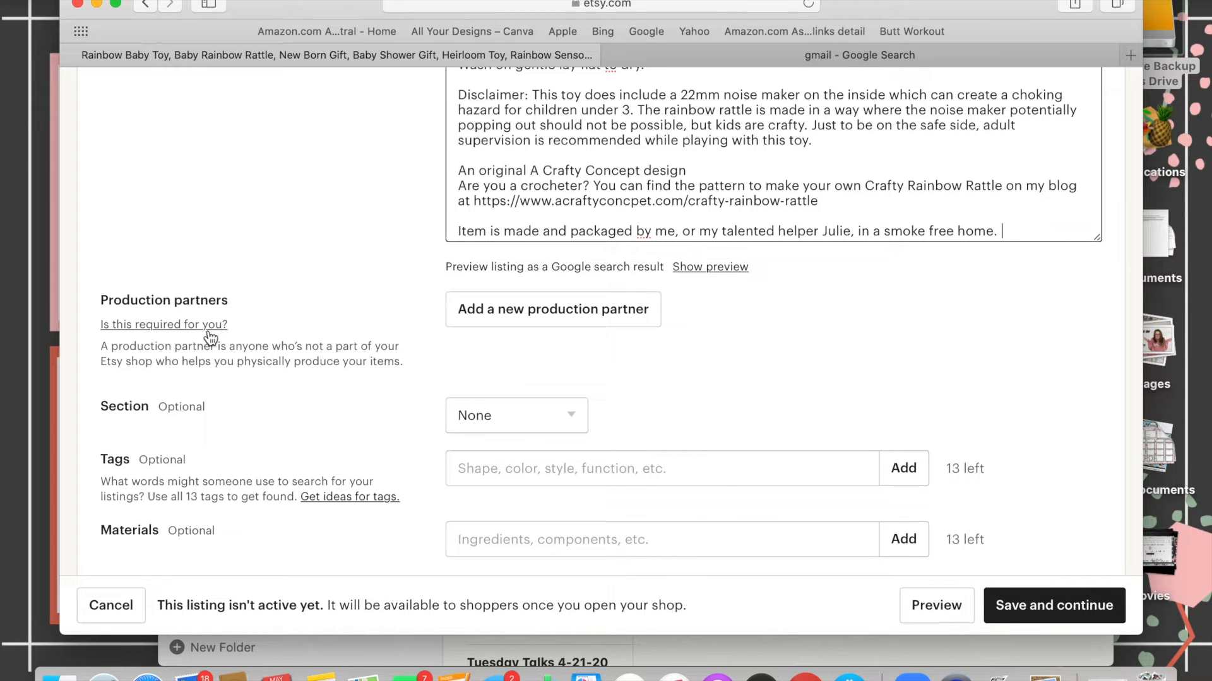
{"action": "scroll", "coordinate": [319, 287], "scroll_direction": "down", "scroll_amount": 1}
{"action": "scroll", "coordinate": [319, 290], "scroll_direction": "down", "scroll_amount": 3}
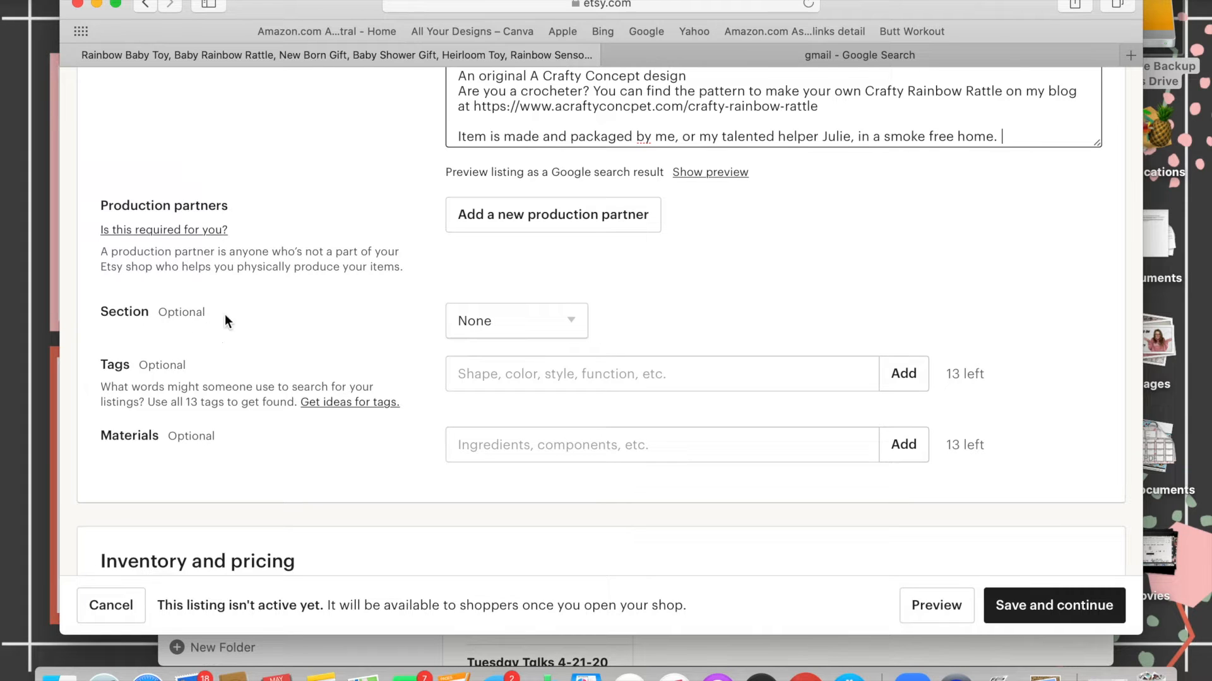
{"action": "left_click", "coordinate": [572, 318]}
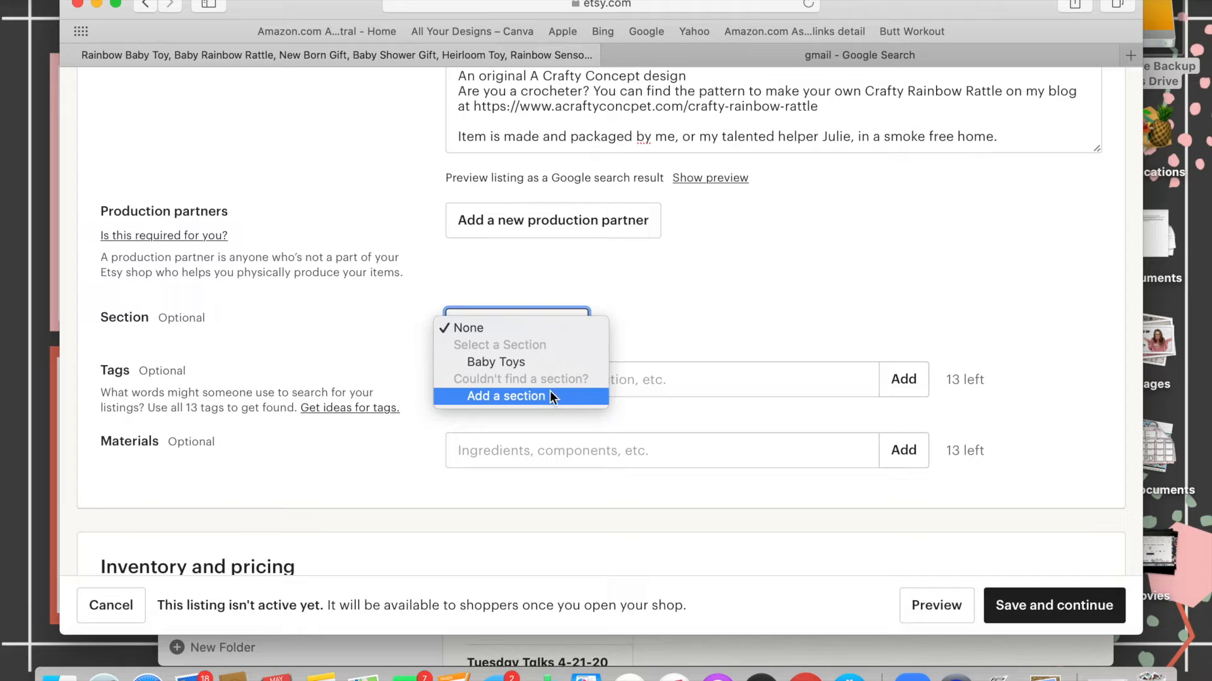
{"action": "left_click", "coordinate": [523, 367]}
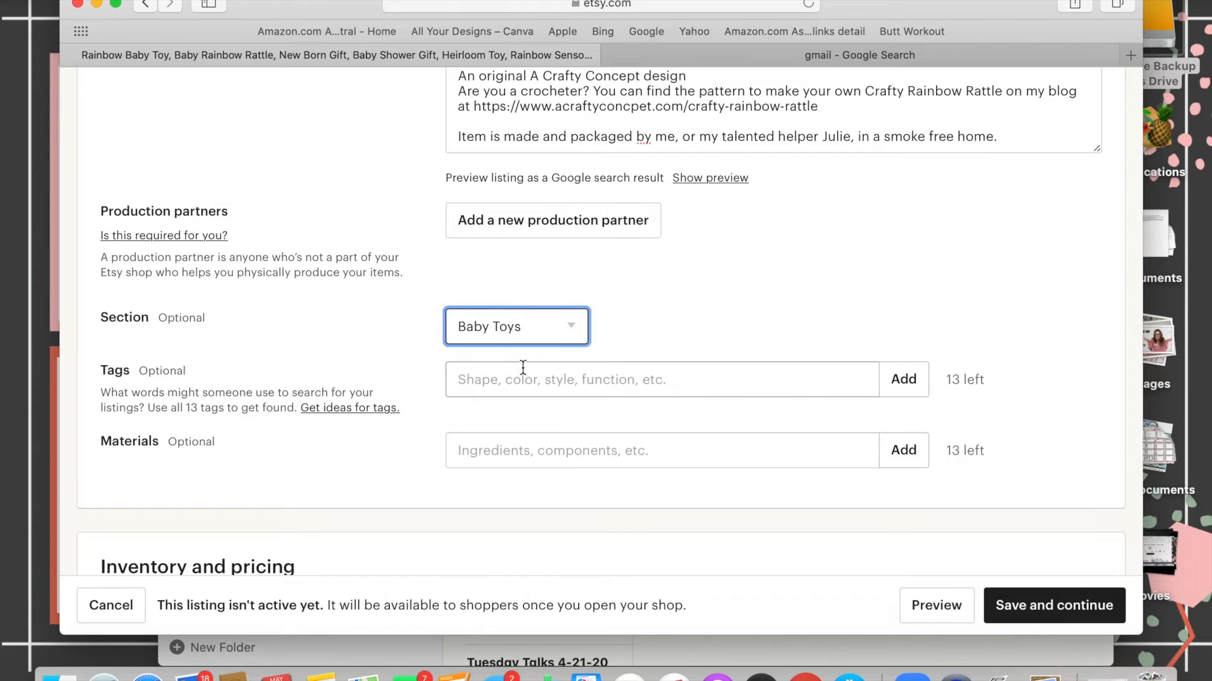
Copy all the keywords from the listing title and add them as tags
{"action": "scroll", "coordinate": [340, 347], "scroll_direction": "down", "scroll_amount": 2}
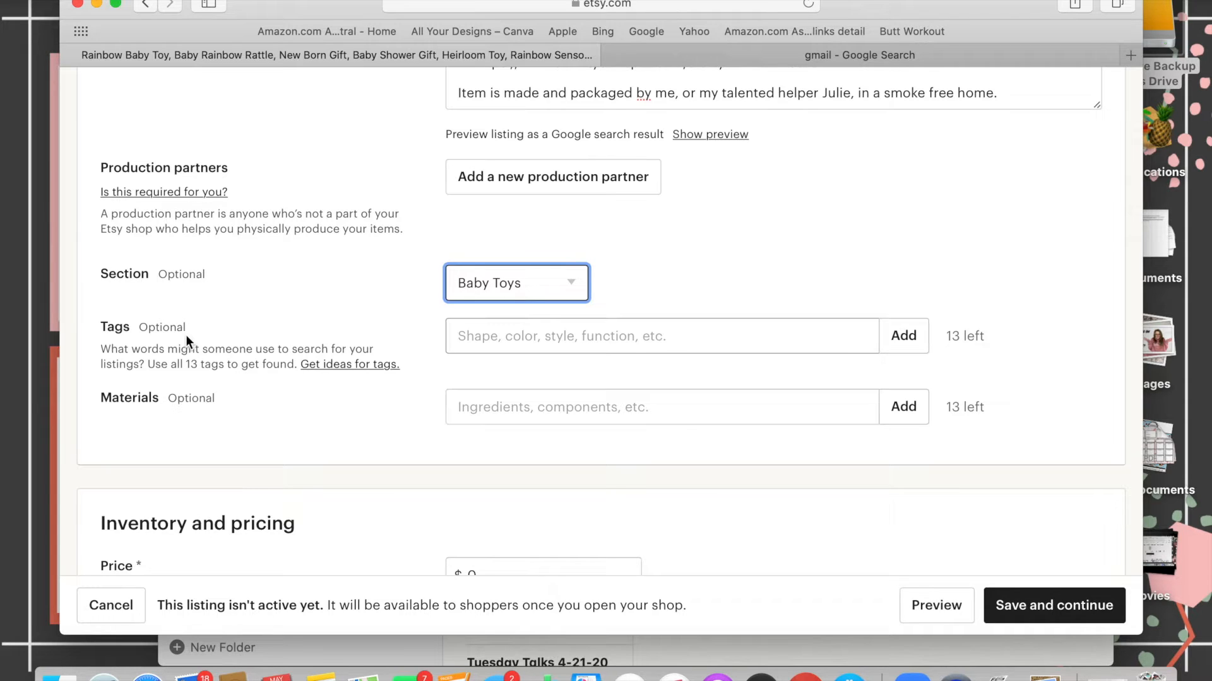
{"action": "scroll", "coordinate": [740, 316], "scroll_direction": "up", "scroll_amount": 15}
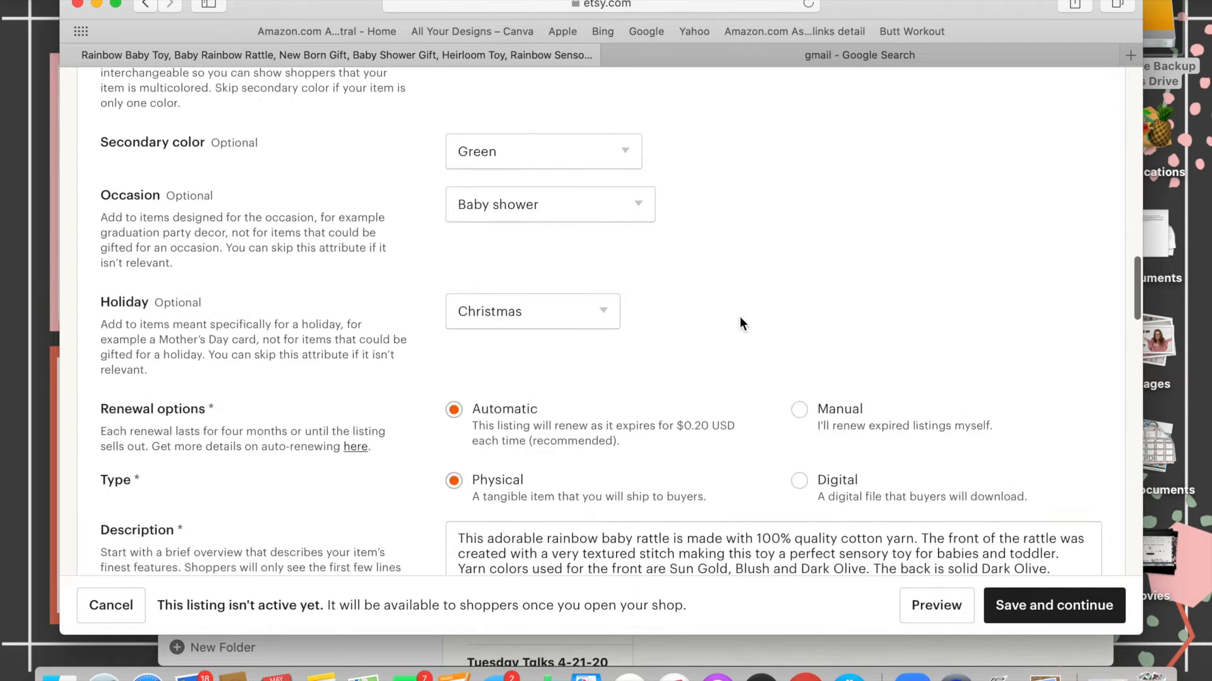
{"action": "scroll", "coordinate": [740, 316], "scroll_direction": "up", "scroll_amount": 5}
{"action": "left_click", "coordinate": [633, 490]}
{"action": "double_click", "coordinate": [633, 490]}
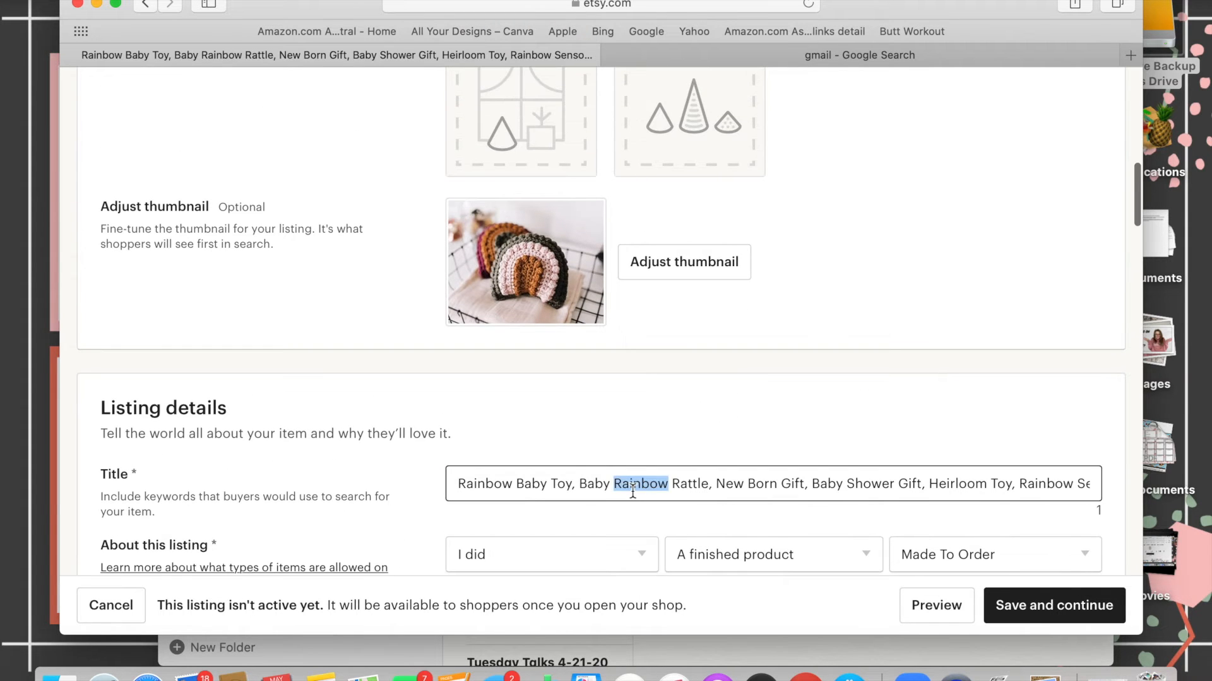
{"action": "triple_click", "coordinate": [625, 490]}
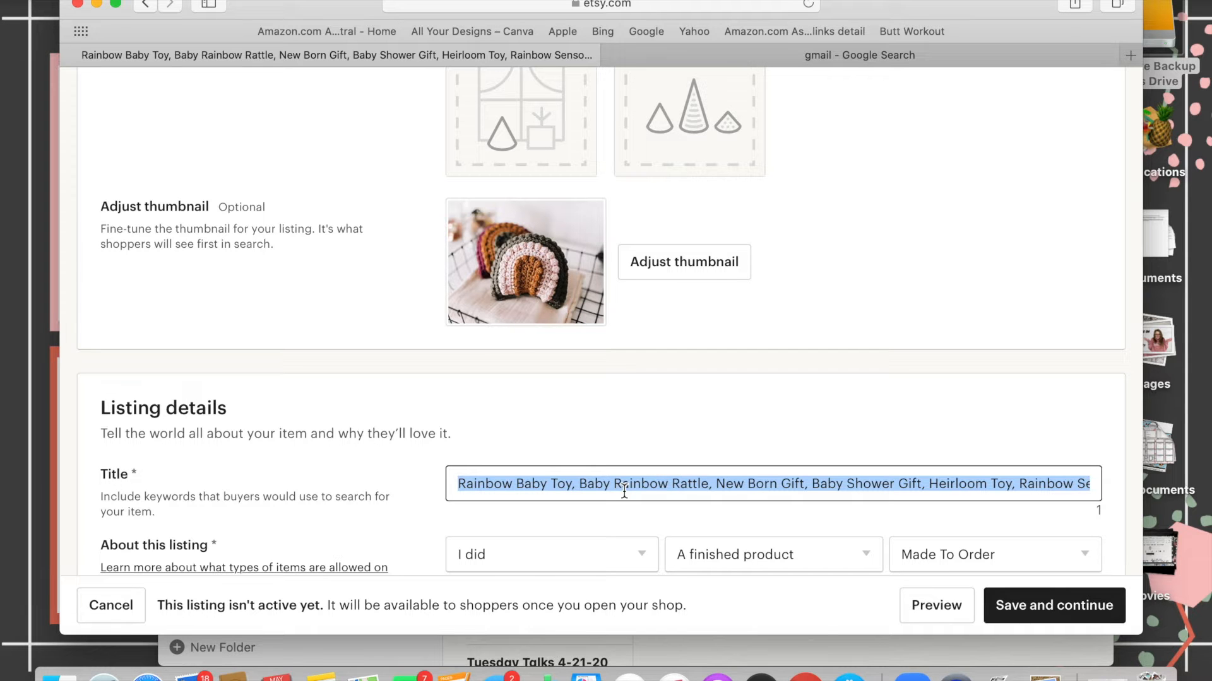
{"action": "scroll", "coordinate": [624, 490], "scroll_direction": "down", "scroll_amount": 15}
{"action": "left_click", "coordinate": [577, 324]}
{"action": "type", "text": "Rainbow Baby Toy, Baby Rainbow Rattle, New Born Gift, Baby Shower Gift, Heirloom Toy, Rainbow Sensory Rattle, Rainbow Nursery Decor, Rattle"}
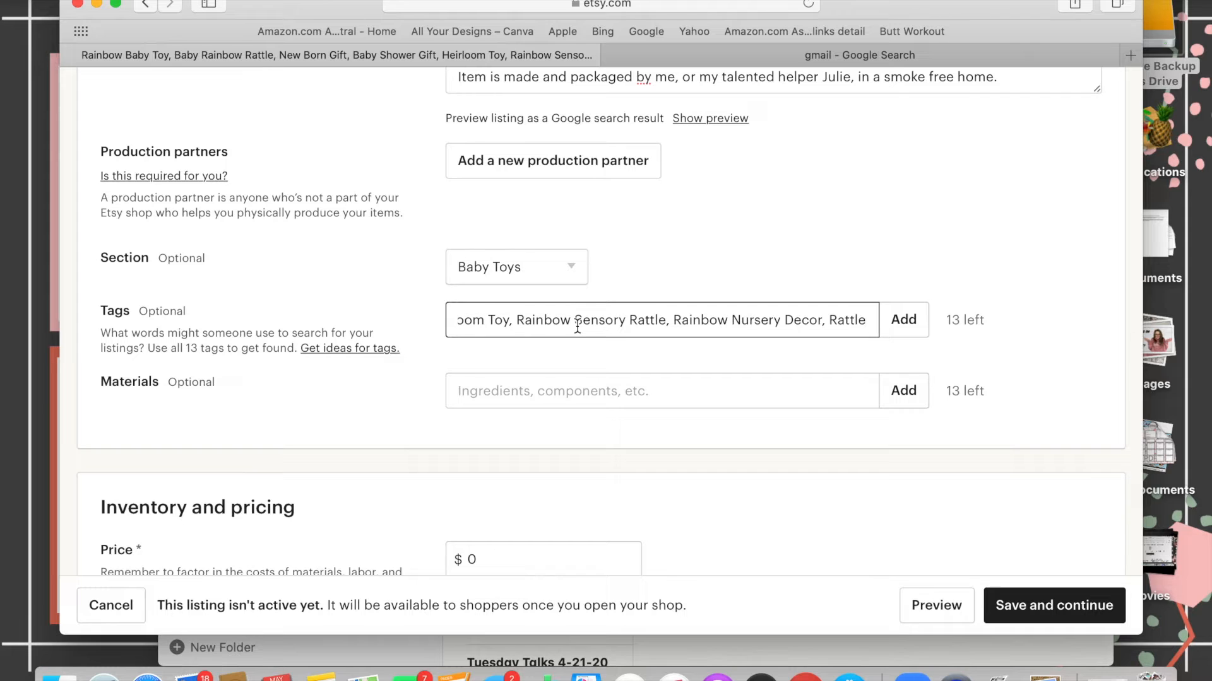
{"action": "key", "text": "Return"}
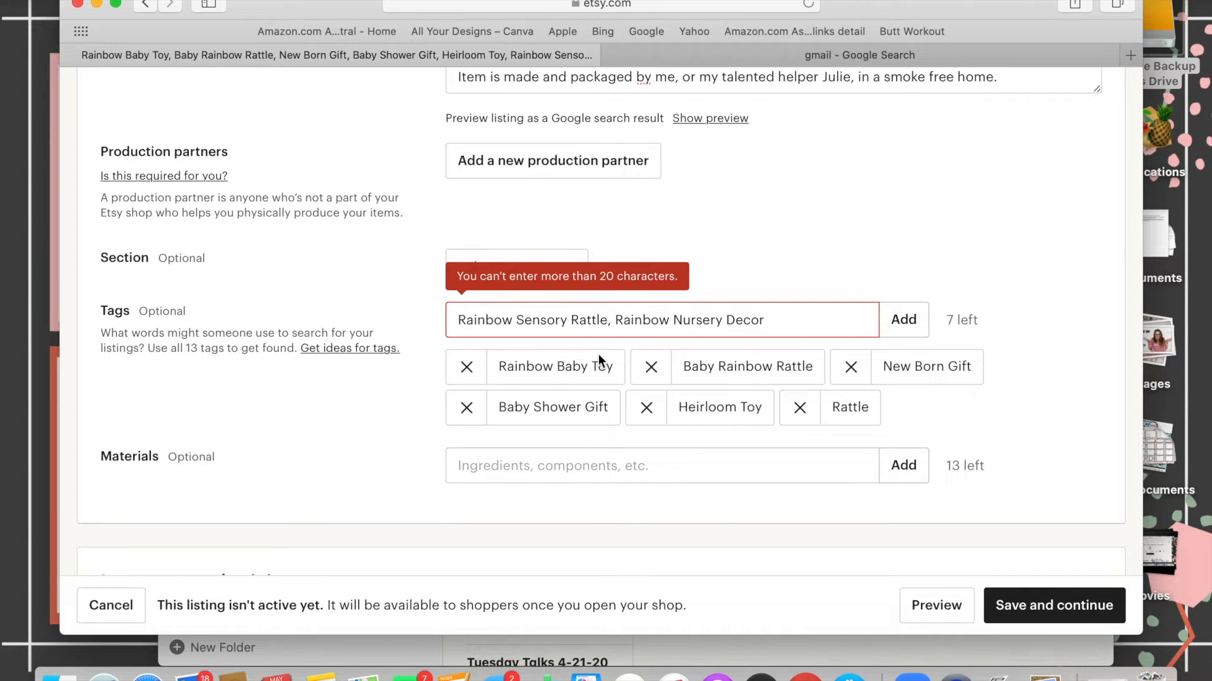
Split the overlong keywords into "Rainbow Sensory", "Sensory Rattle", "Rainbow Nursery" and "rainbow Decor", and add them as tags
{"action": "type", "text": ", Sens"}
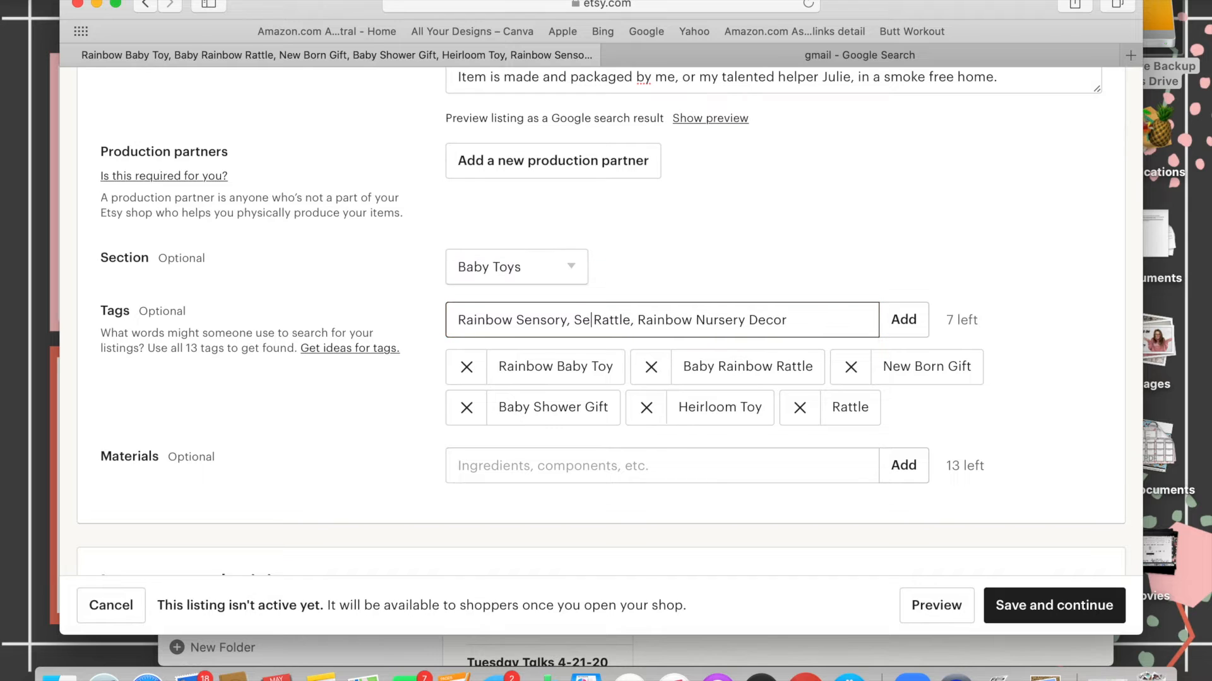
{"action": "type", "text": "ory"}
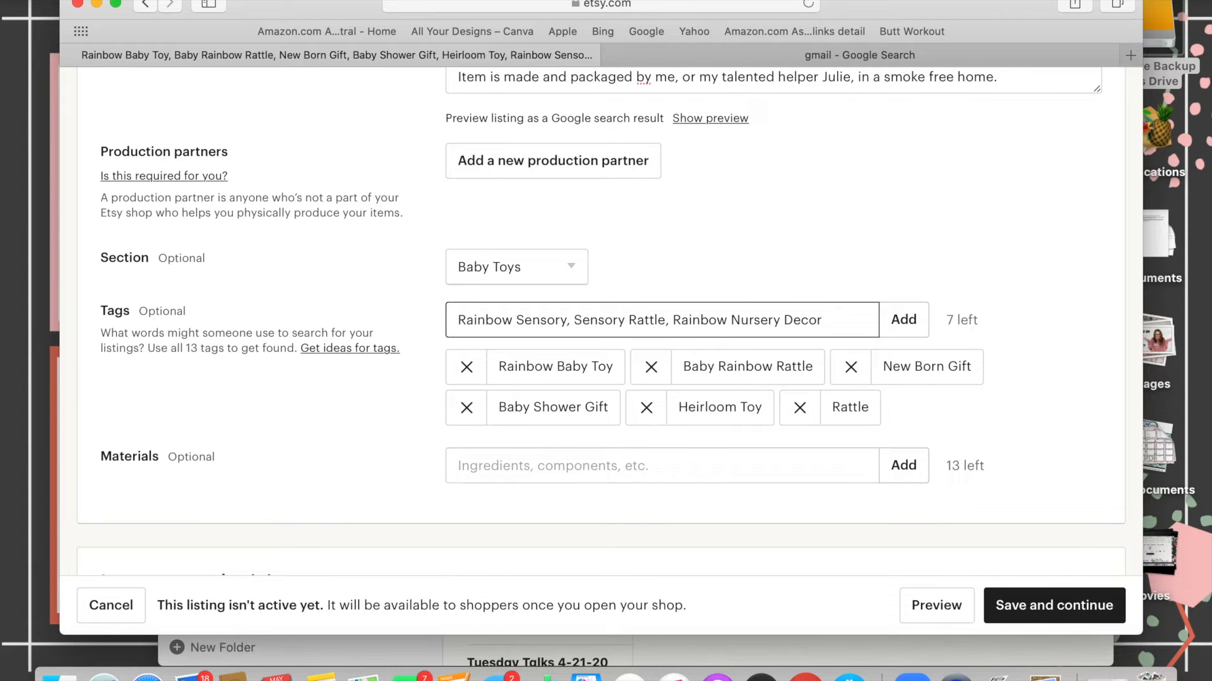
{"action": "key", "text": "BackSpace"}
{"action": "type", "text": ", rainbow"}
{"action": "key", "text": "Return"}
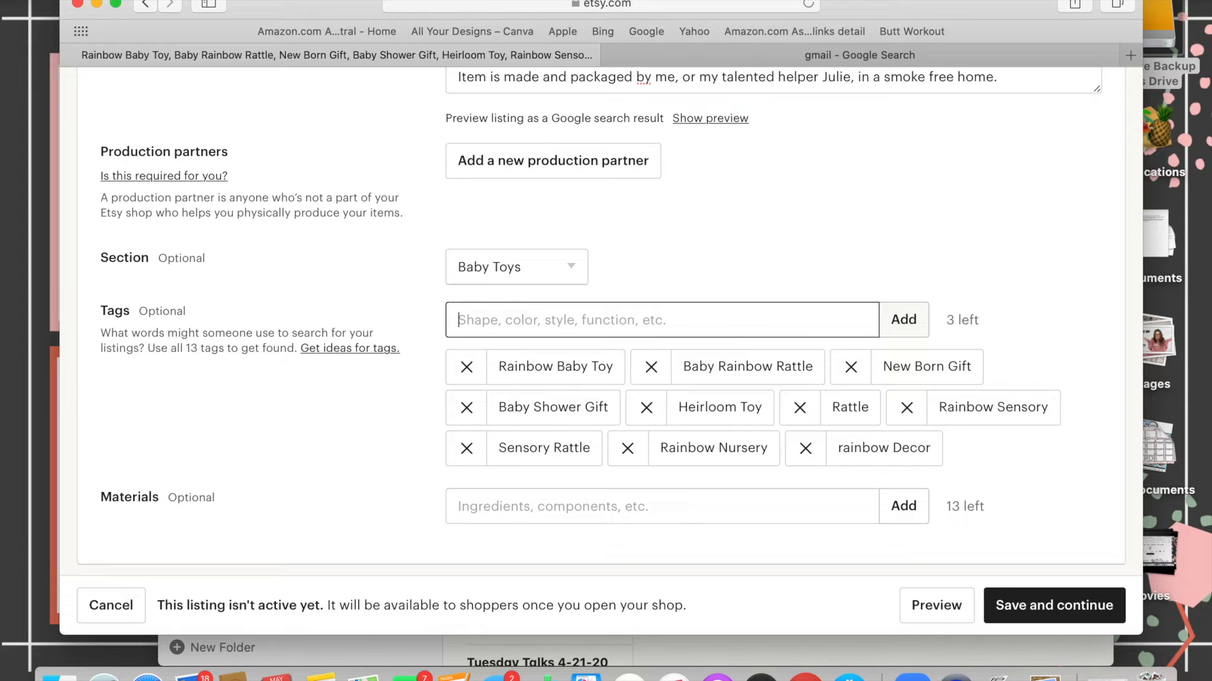
Add the last three tags: "baby girl toy", "baby boy toy" and "rainbow baby shower"
{"action": "type", "text": "baby girl toy"}
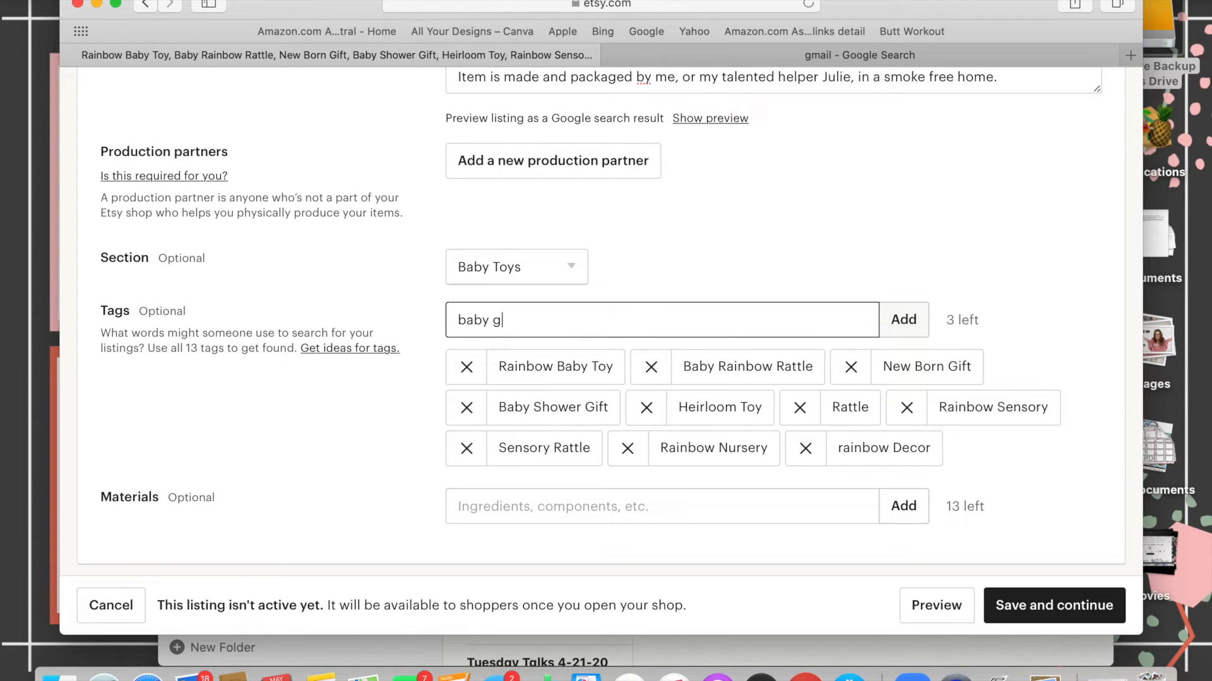
{"action": "key", "text": "Return"}
{"action": "type", "text": "baby g"}
{"action": "key", "text": "BackSpace"}
{"action": "type", "text": "boy toy"}
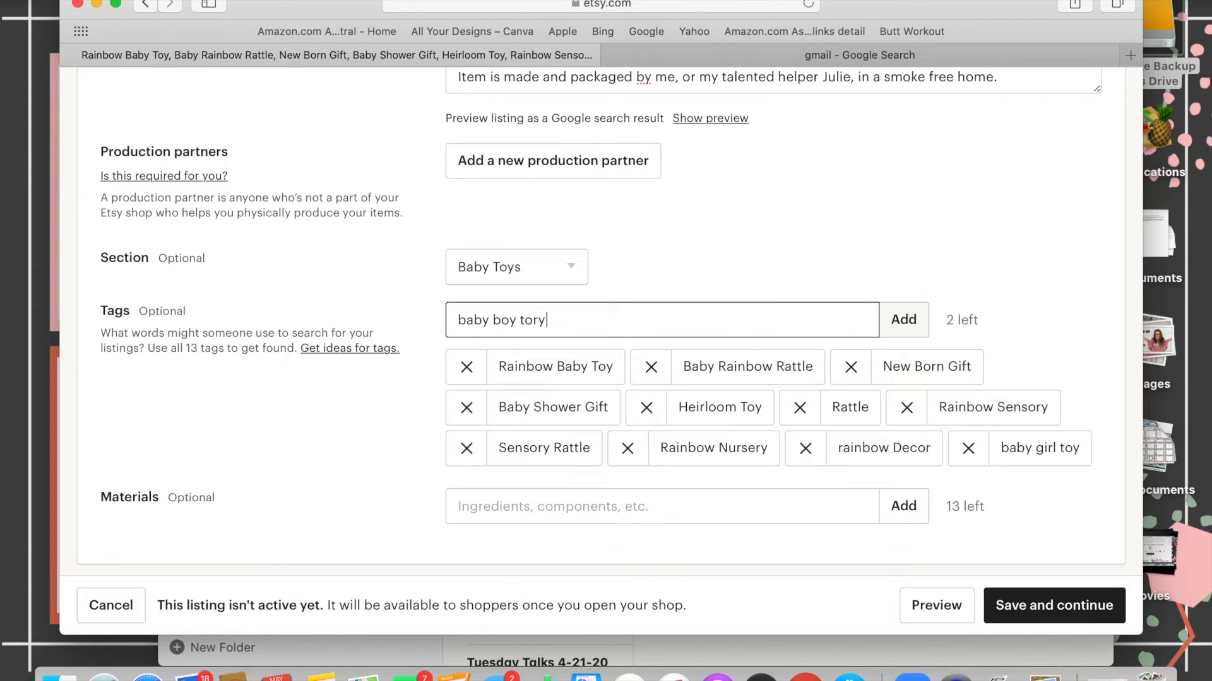
{"action": "key", "text": "Return"}
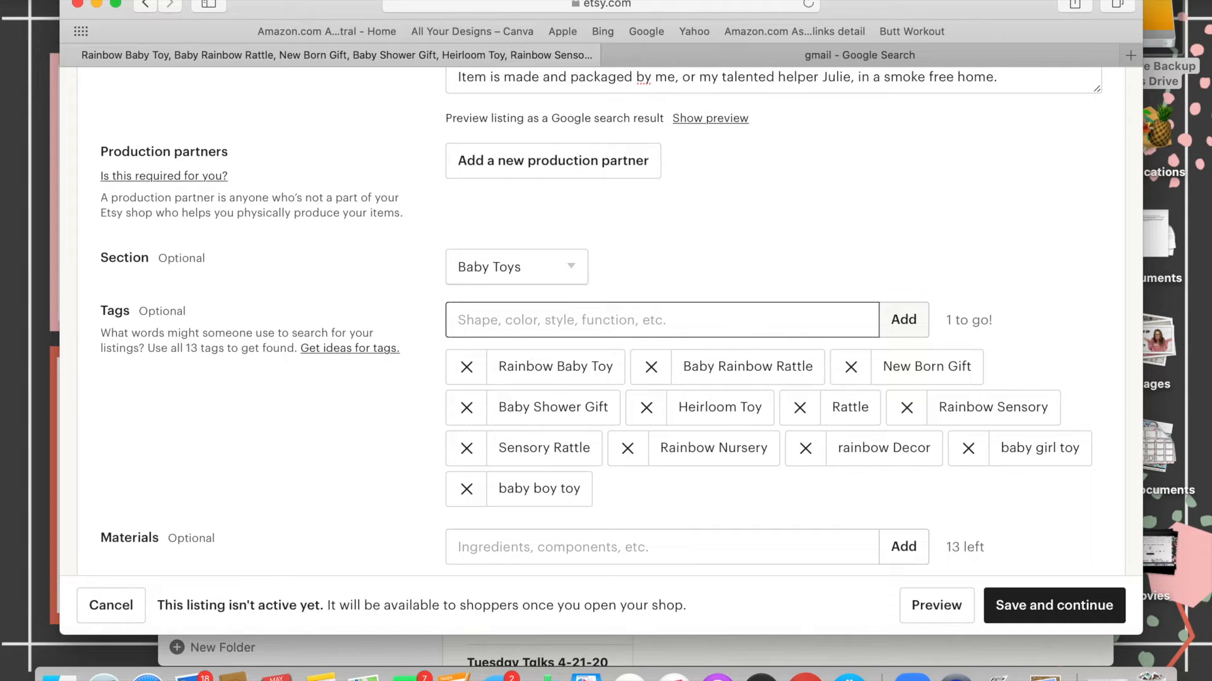
{"action": "type", "text": "rainbow baby show"}
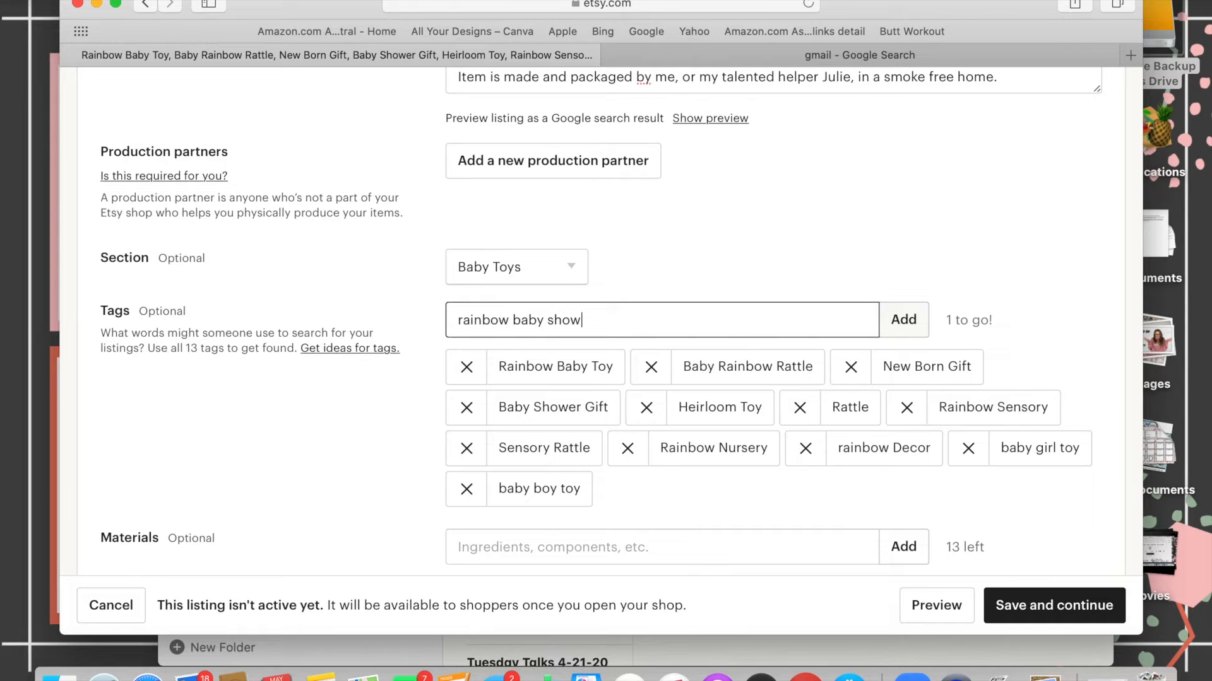
{"action": "type", "text": "er"}
{"action": "key", "text": "Return"}
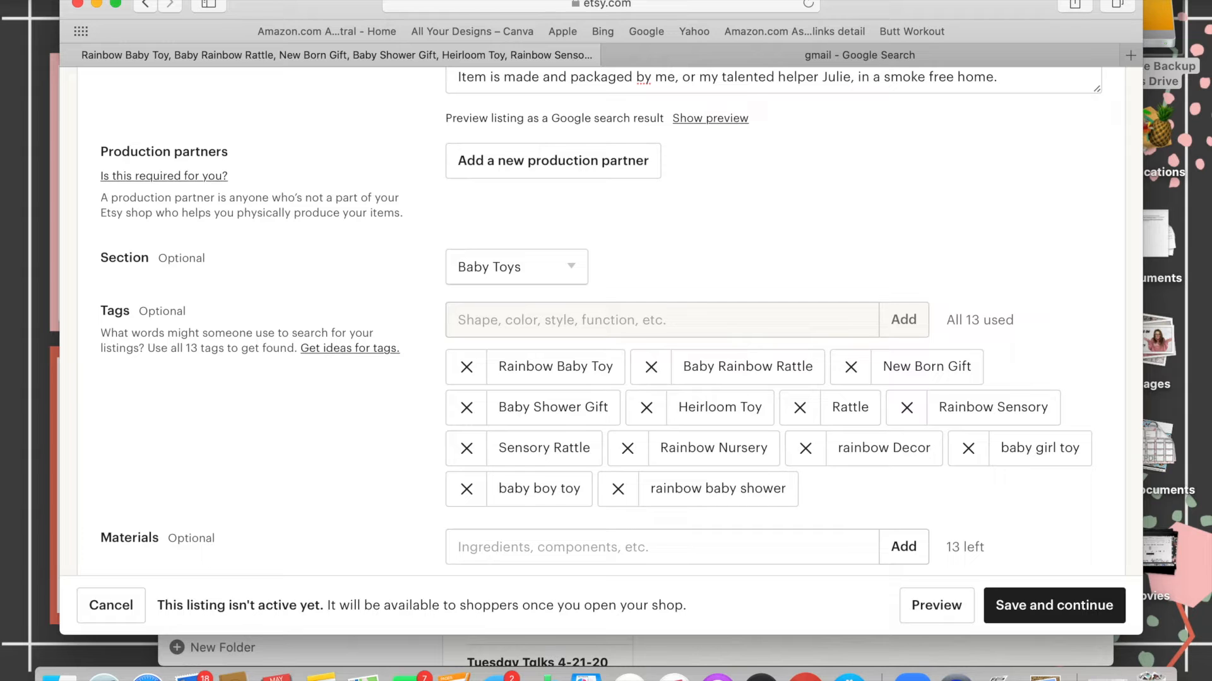
Add "100 percent quality cotton yarn" to the listing's materials
{"action": "scroll", "coordinate": [1028, 168], "scroll_direction": "down", "scroll_amount": 3}
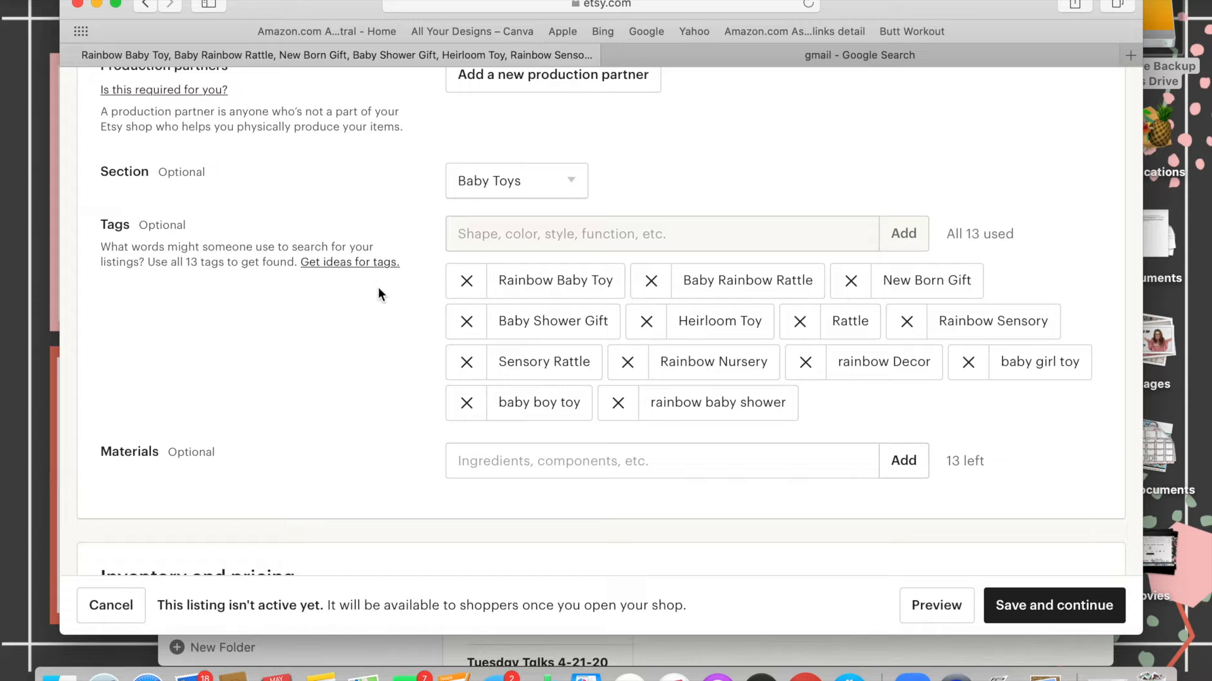
{"action": "scroll", "coordinate": [428, 488], "scroll_direction": "down", "scroll_amount": 5}
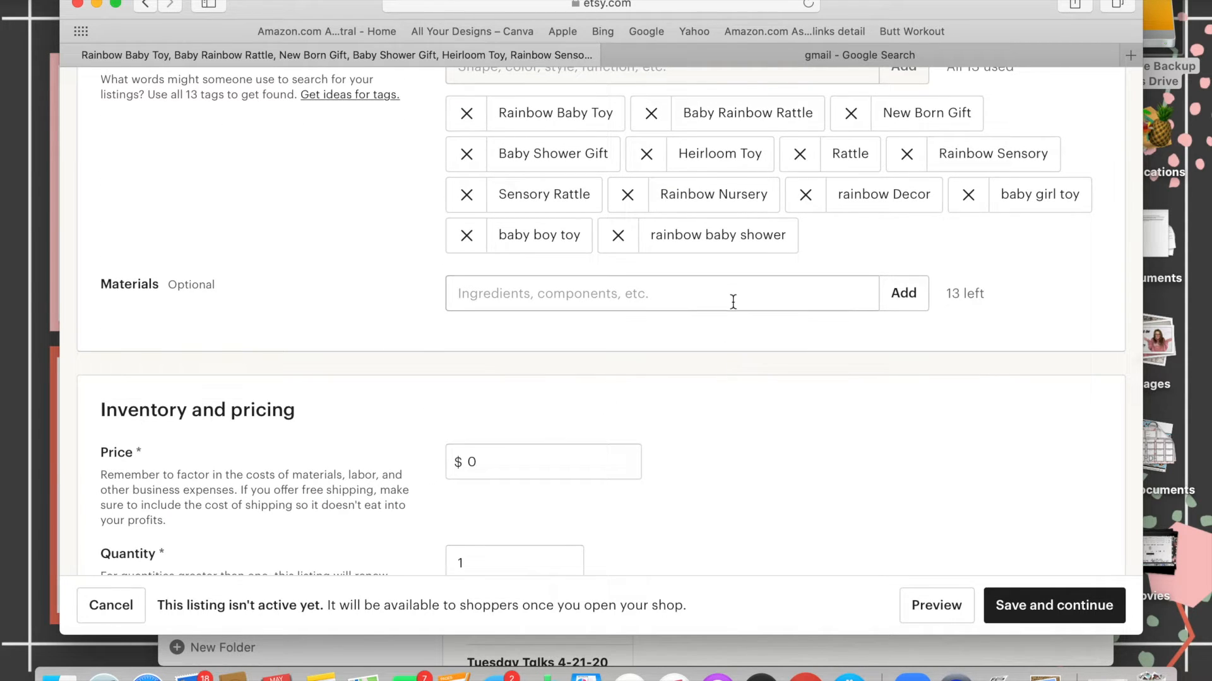
{"action": "left_click", "coordinate": [637, 284]}
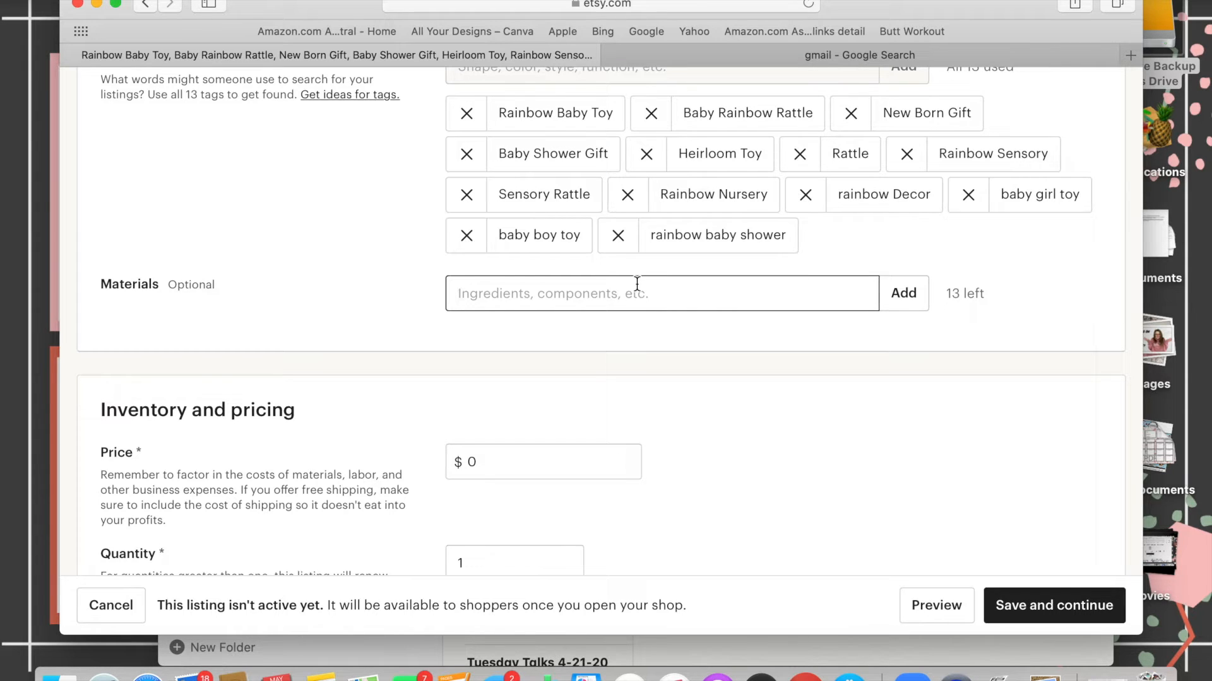
{"action": "type", "text": "100 percent q"}
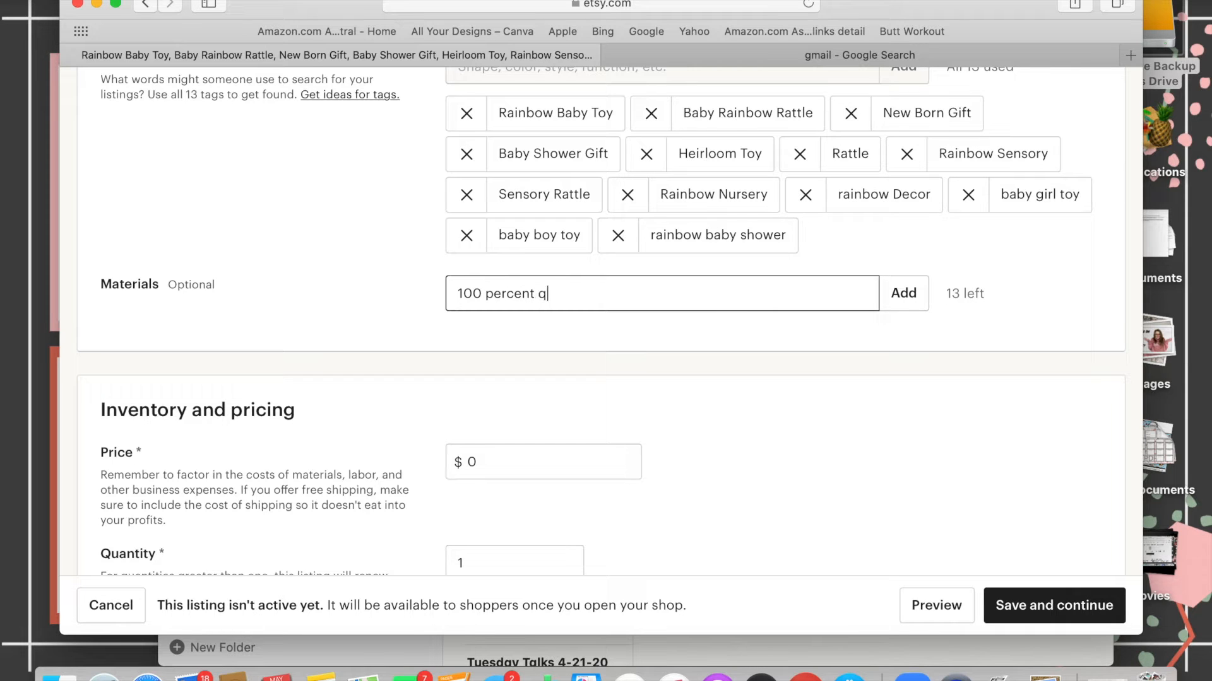
{"action": "type", "text": "uality cotton yarn"}
{"action": "key", "text": "Return"}
Add "resiliant poly fiber fill" as a second material, using the suggested spelling for the first word
{"action": "type", "text": "resilient"}
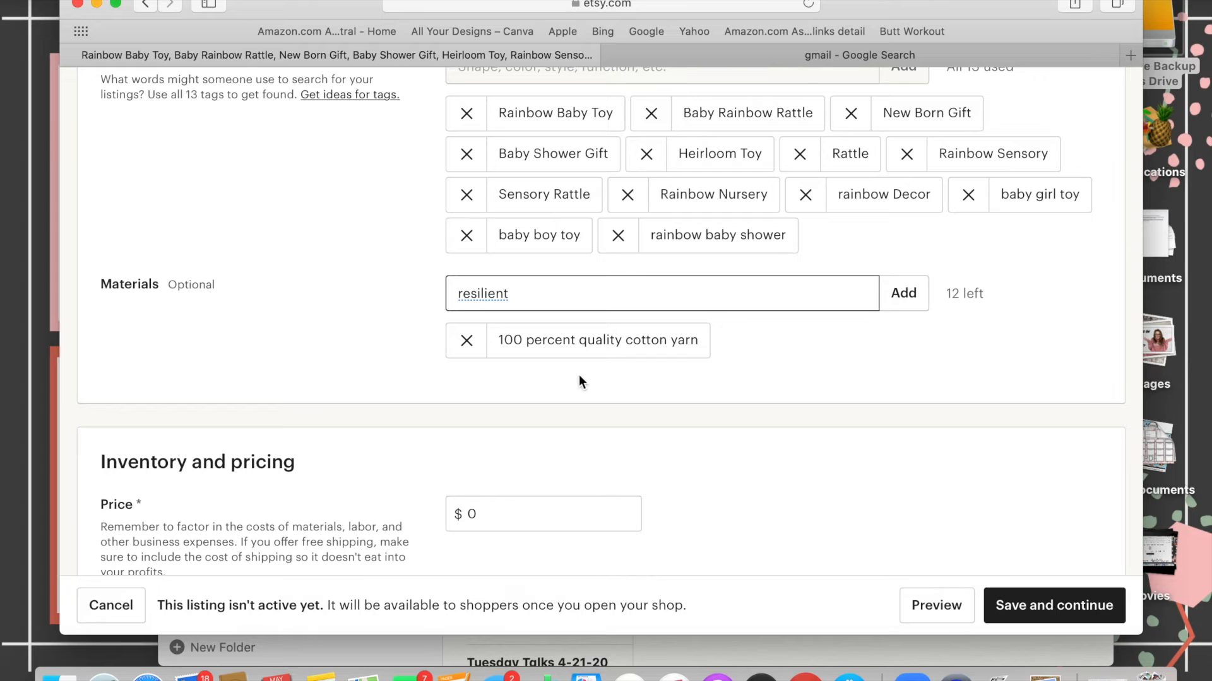
{"action": "right_click", "coordinate": [478, 295]}
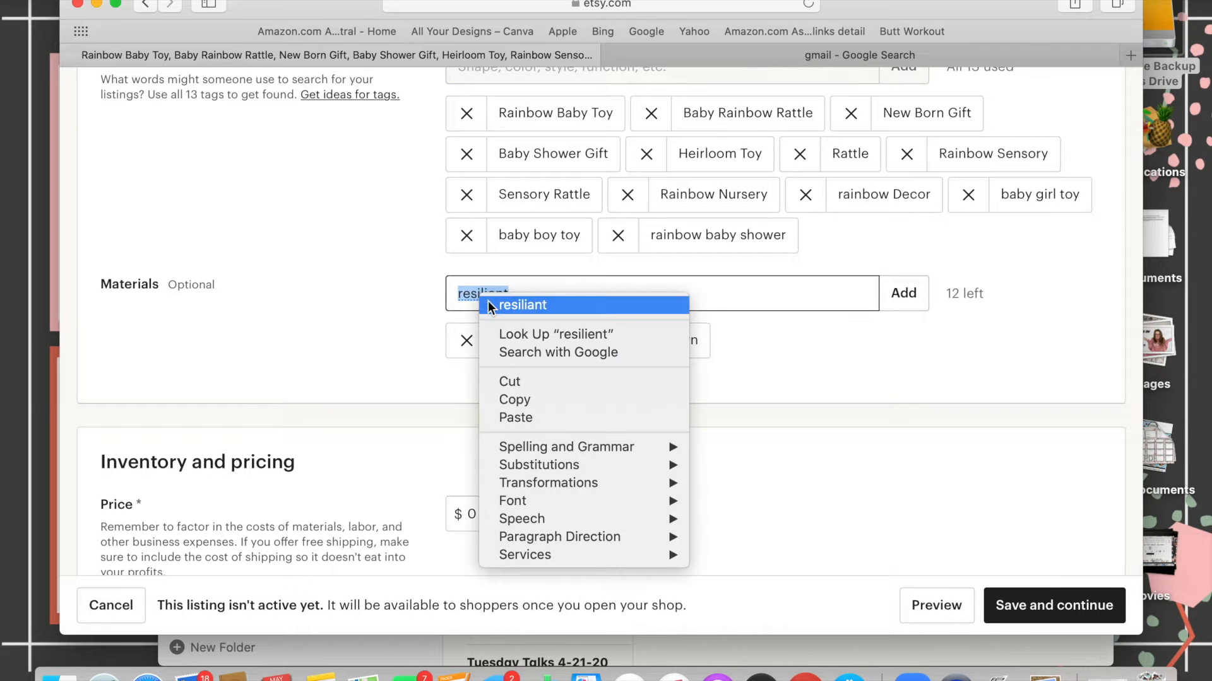
{"action": "left_click", "coordinate": [488, 304]}
{"action": "type", "text": "po"}
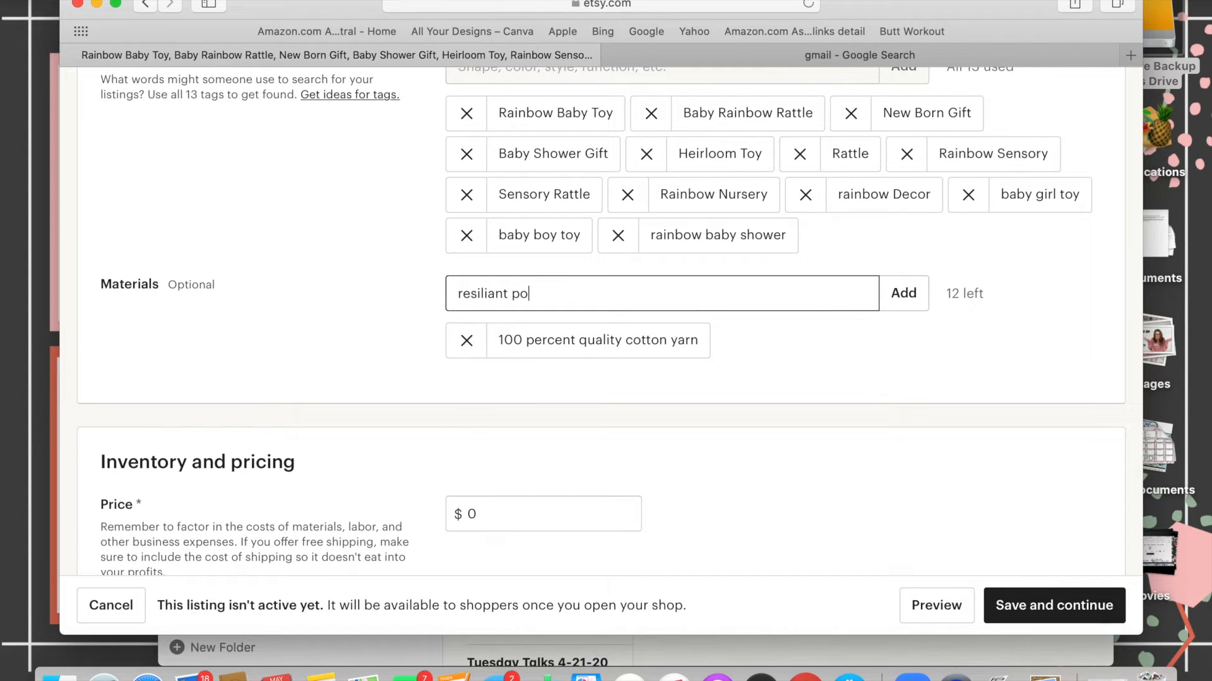
{"action": "type", "text": "ly fiber fill"}
{"action": "key", "text": "Return"}
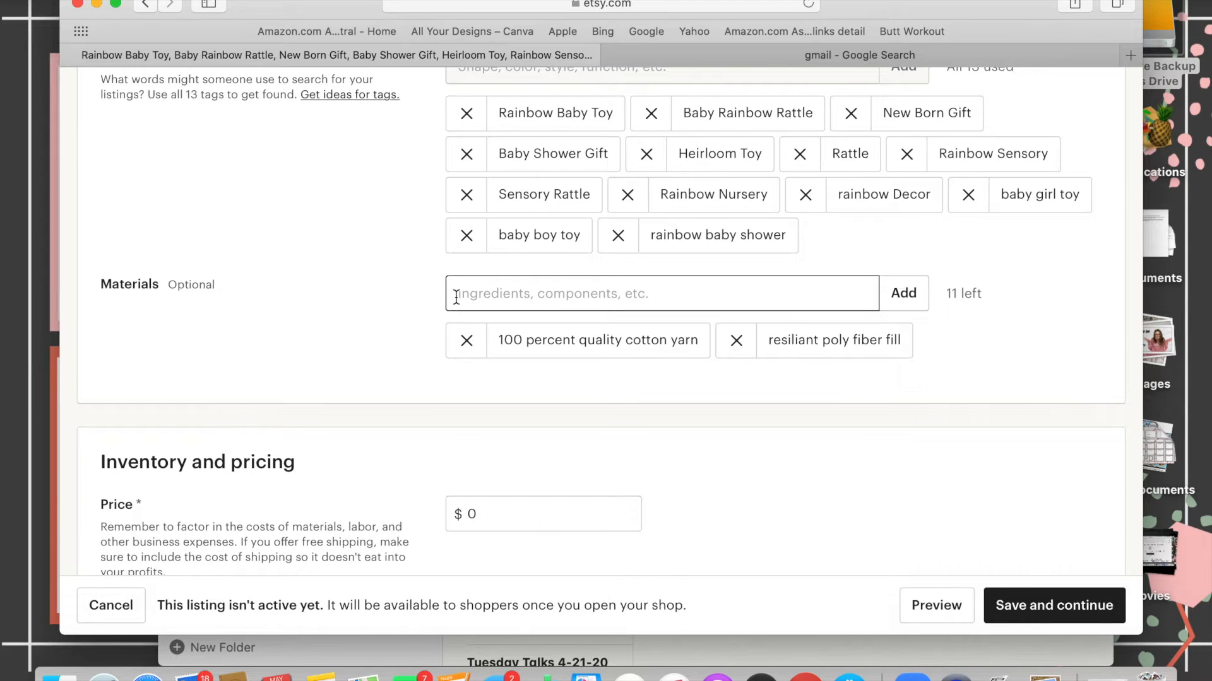
Set the listing's price to $18.00 and open its quantity for editing
{"action": "scroll", "coordinate": [607, 414], "scroll_direction": "down", "scroll_amount": 5}
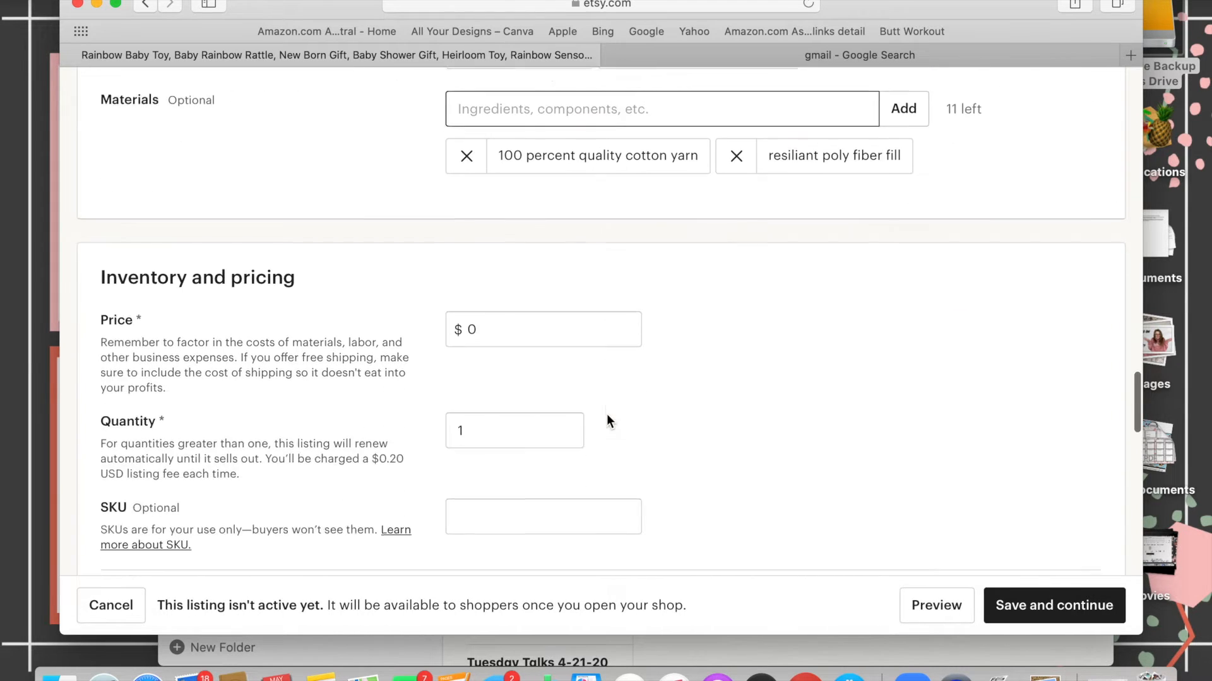
{"action": "scroll", "coordinate": [339, 303], "scroll_direction": "down", "scroll_amount": 3}
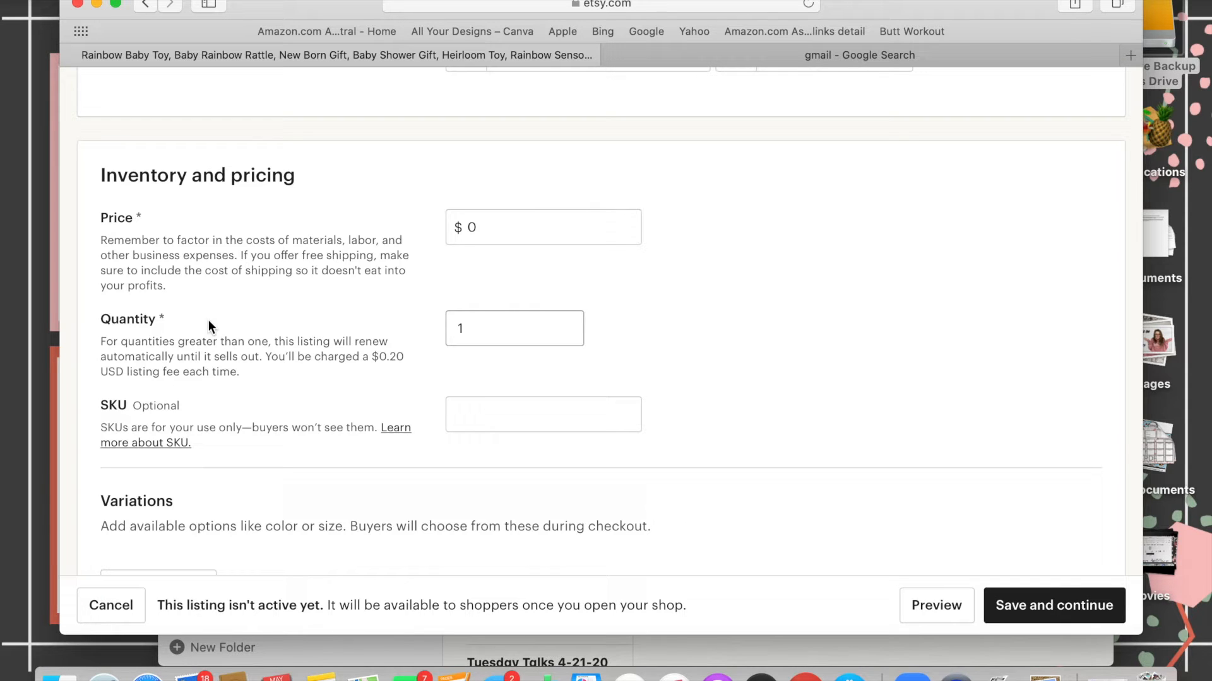
{"action": "left_click", "coordinate": [532, 237]}
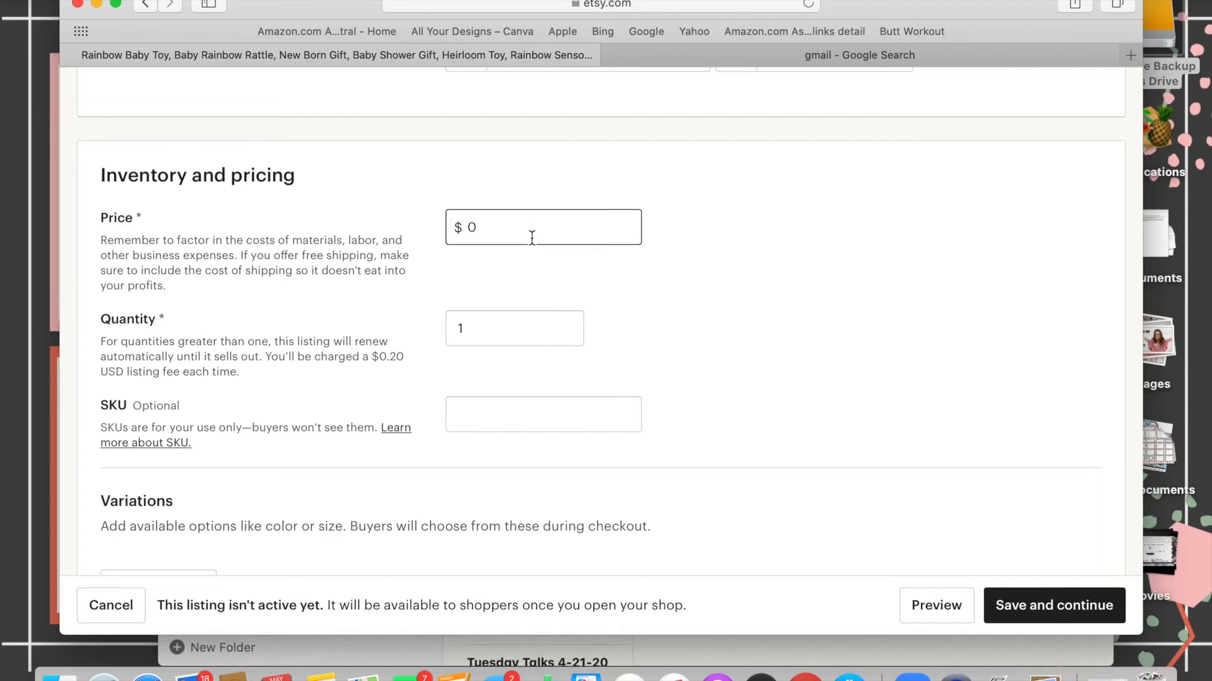
{"action": "key", "text": "BackSpace"}
{"action": "type", "text": "18.00"}
{"action": "left_click", "coordinate": [502, 312]}
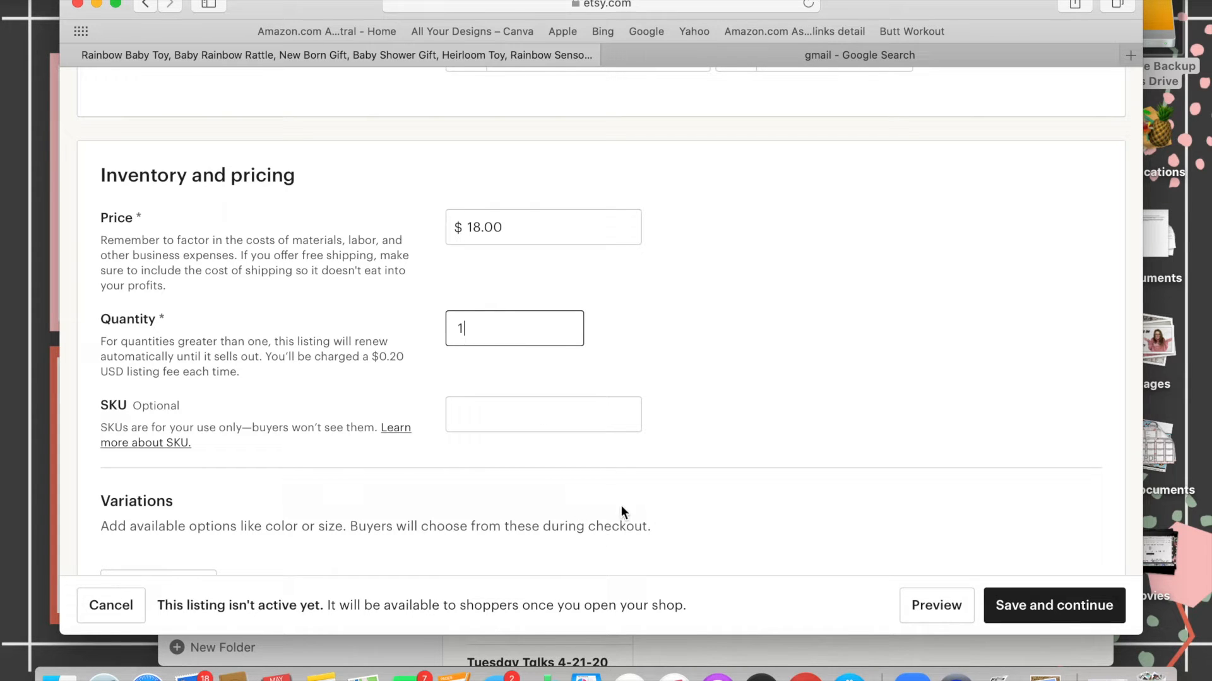
Review the listing's SKU, variation and personalization settings, its uploaded photos and the shipping options
{"action": "scroll", "coordinate": [613, 448], "scroll_direction": "down", "scroll_amount": 2}
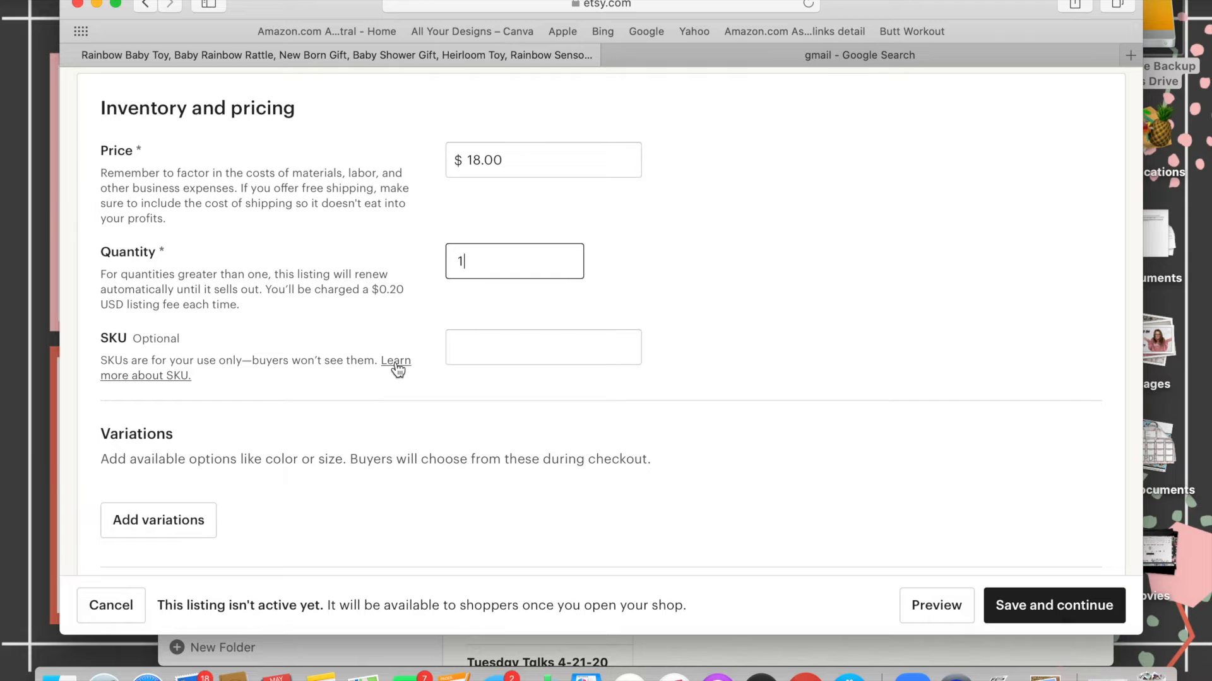
{"action": "scroll", "coordinate": [396, 366], "scroll_direction": "down", "scroll_amount": 3}
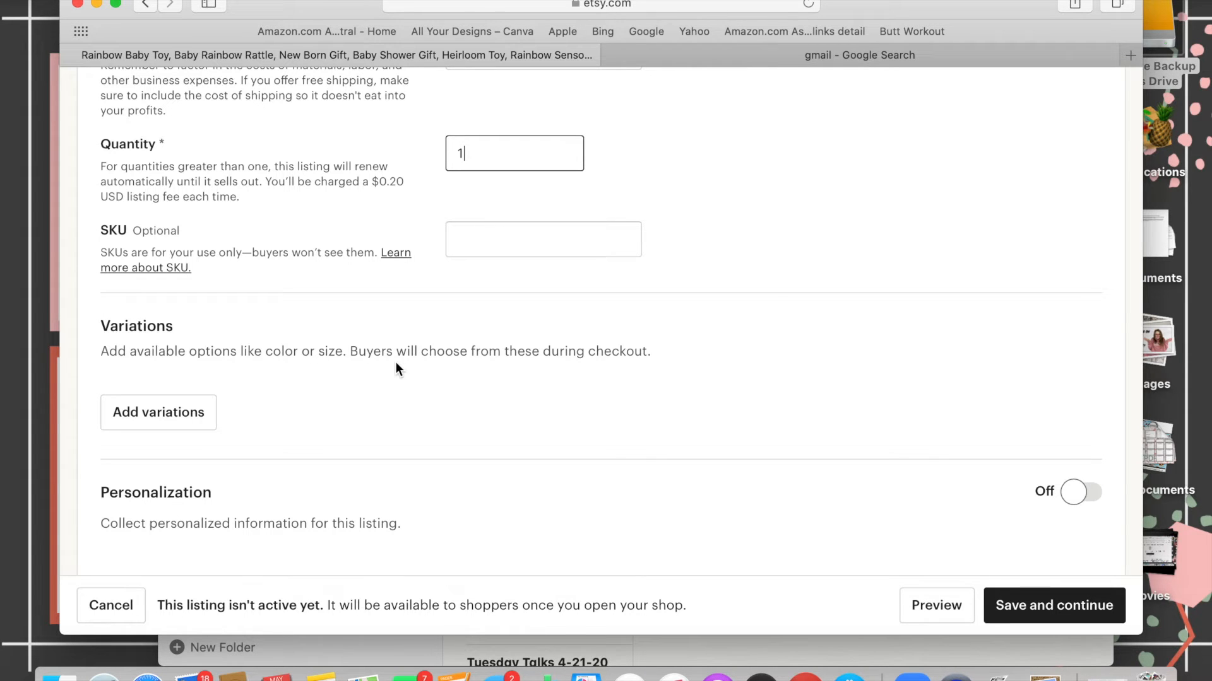
{"action": "scroll", "coordinate": [396, 362], "scroll_direction": "up", "scroll_amount": 20}
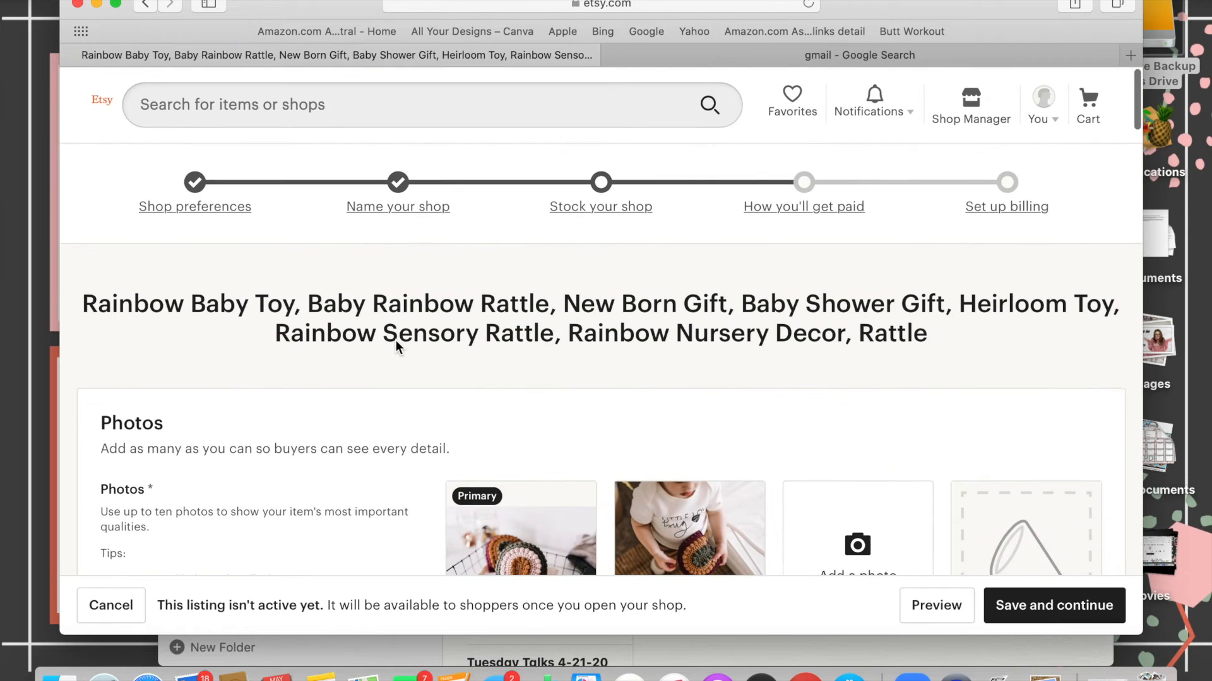
{"action": "scroll", "coordinate": [396, 340], "scroll_direction": "down", "scroll_amount": 4}
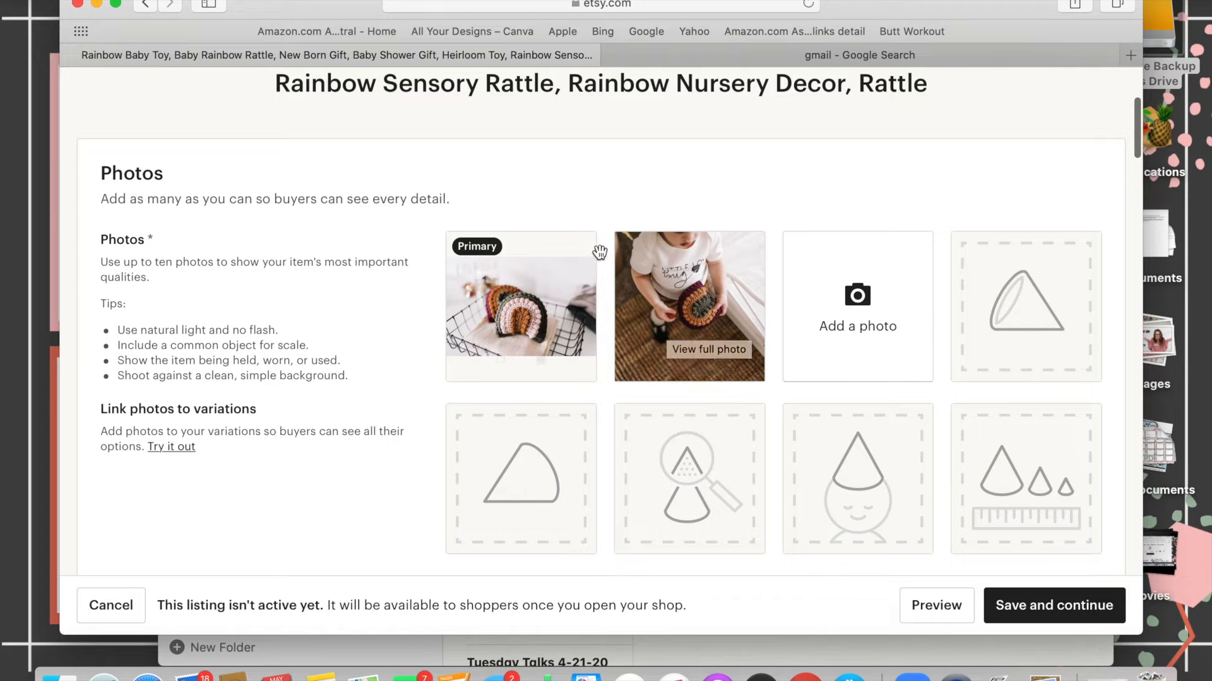
{"action": "mouse_move", "coordinate": [677, 295]}
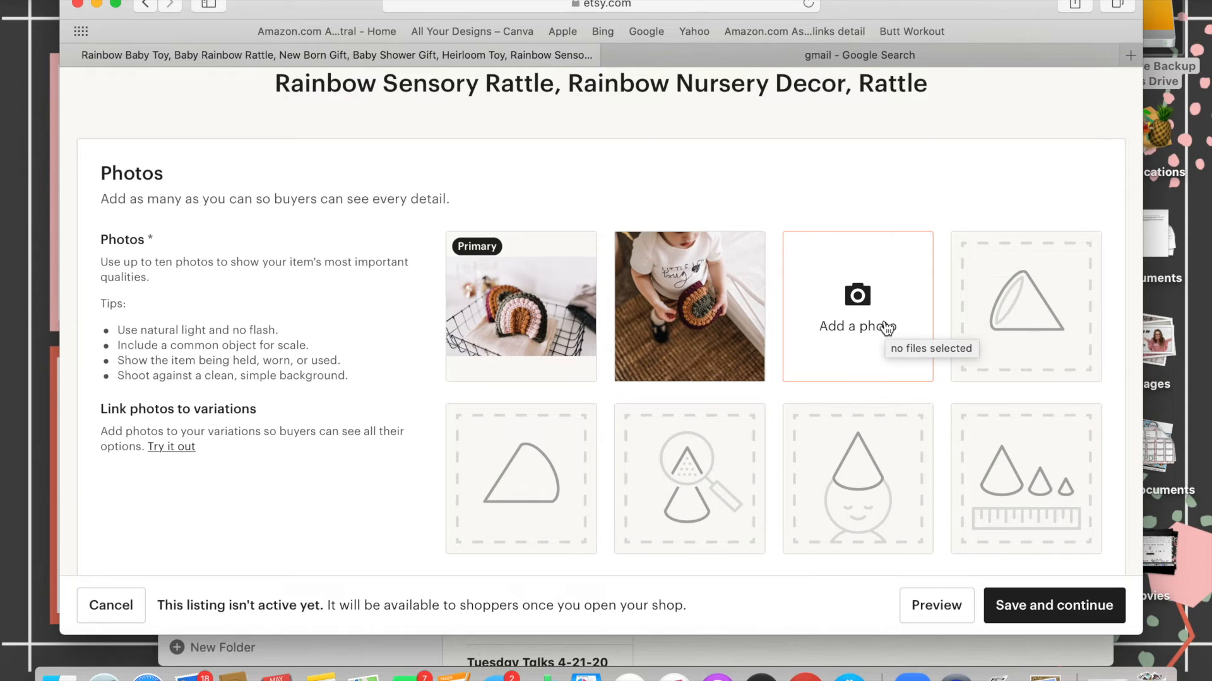
{"action": "scroll", "coordinate": [887, 327], "scroll_direction": "down", "scroll_amount": 20}
{"action": "scroll", "coordinate": [887, 328], "scroll_direction": "down", "scroll_amount": 20}
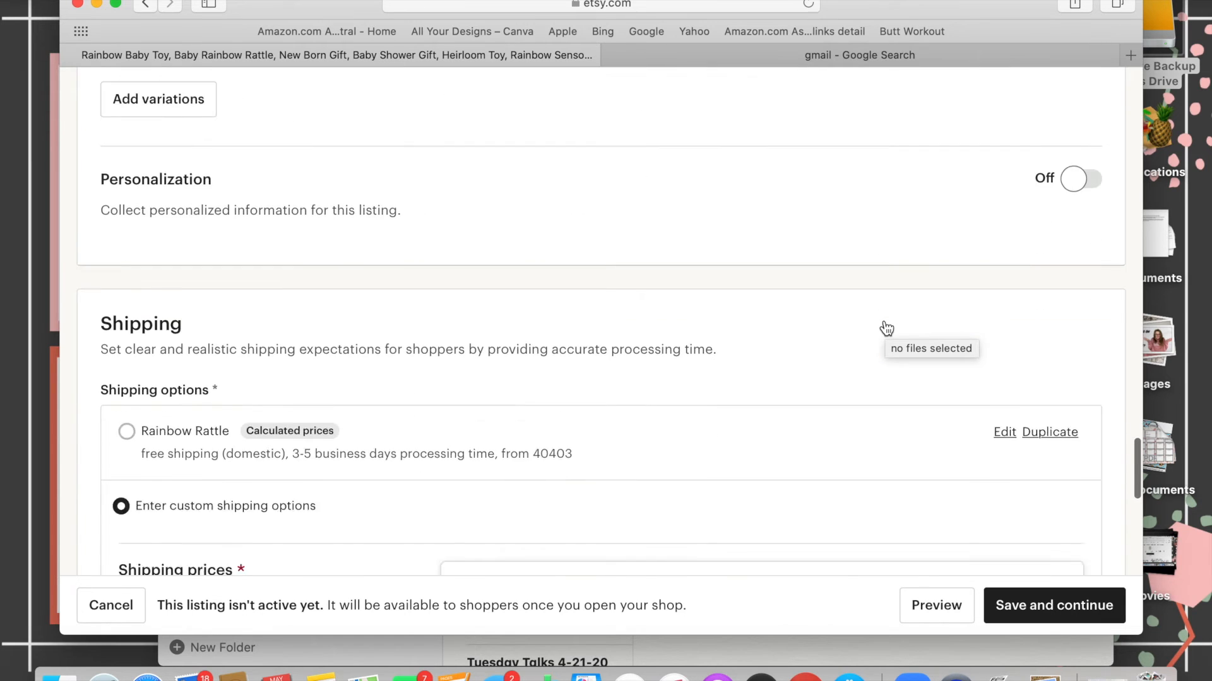
{"action": "scroll", "coordinate": [887, 327], "scroll_direction": "down", "scroll_amount": 3}
{"action": "scroll", "coordinate": [1053, 236], "scroll_direction": "down", "scroll_amount": 2}
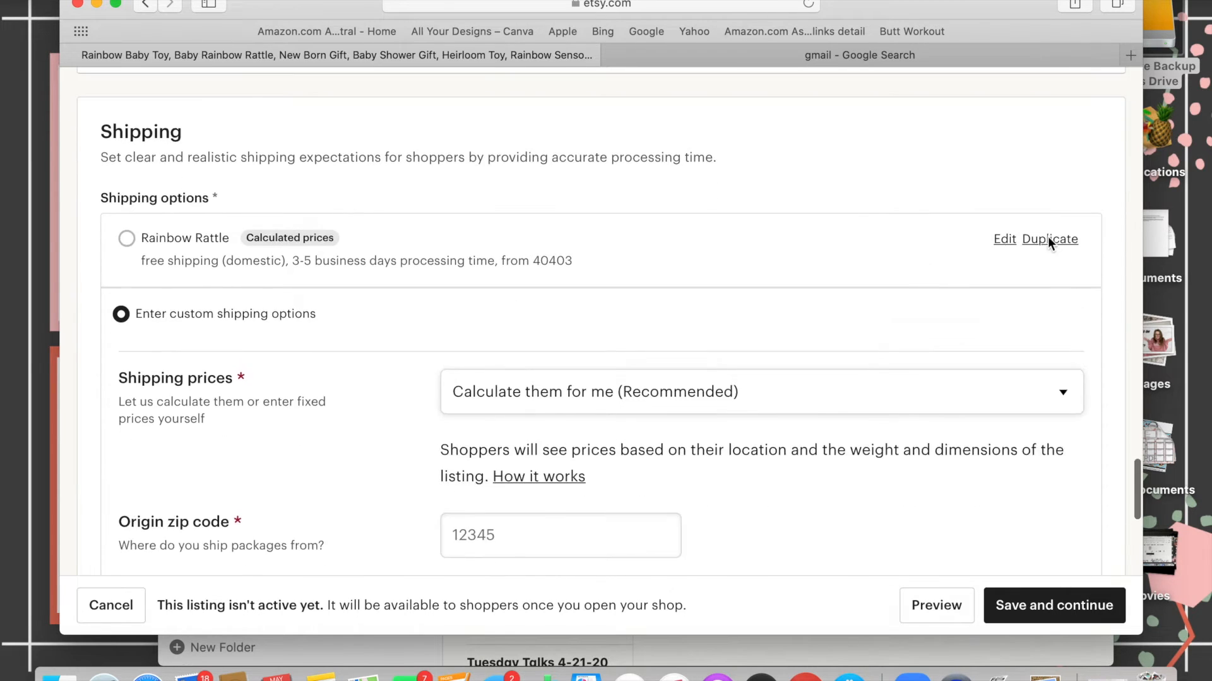
Create a new custom variation for the listing named "Color Cobo"
{"action": "scroll", "coordinate": [1047, 240], "scroll_direction": "up", "scroll_amount": 10}
{"action": "scroll", "coordinate": [1047, 240], "scroll_direction": "down", "scroll_amount": 2}
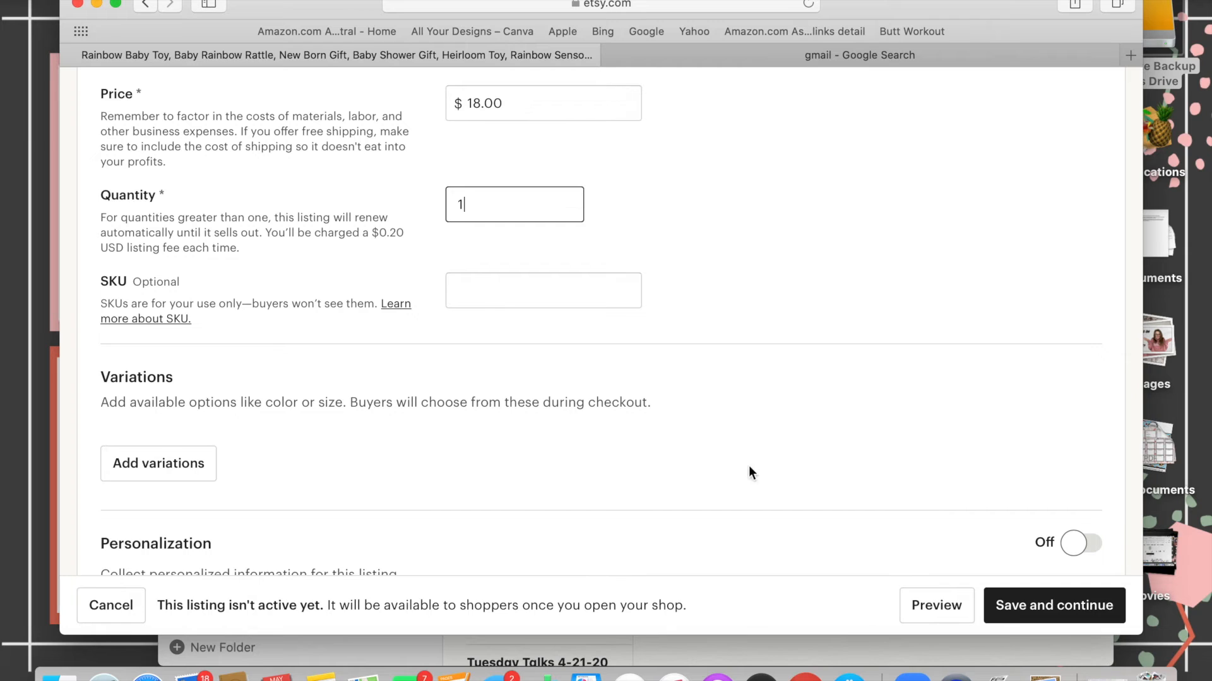
{"action": "left_click", "coordinate": [112, 462]}
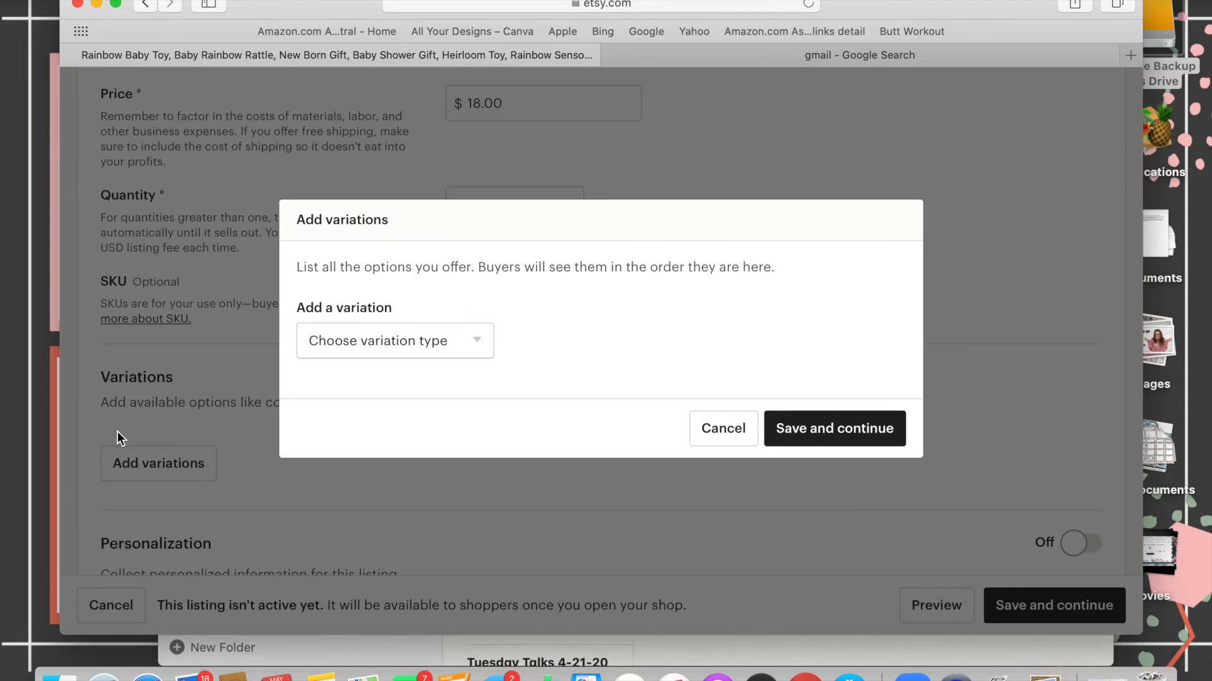
{"action": "left_click", "coordinate": [482, 341]}
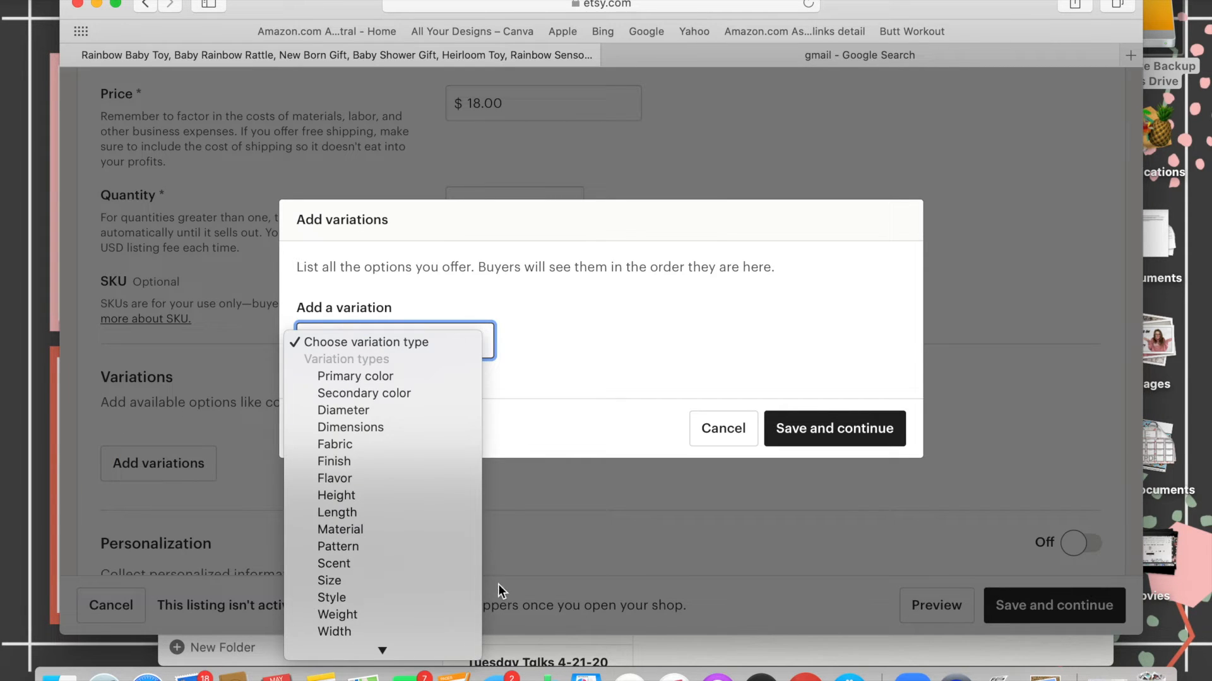
{"action": "scroll", "coordinate": [443, 536], "scroll_direction": "down", "scroll_amount": 2}
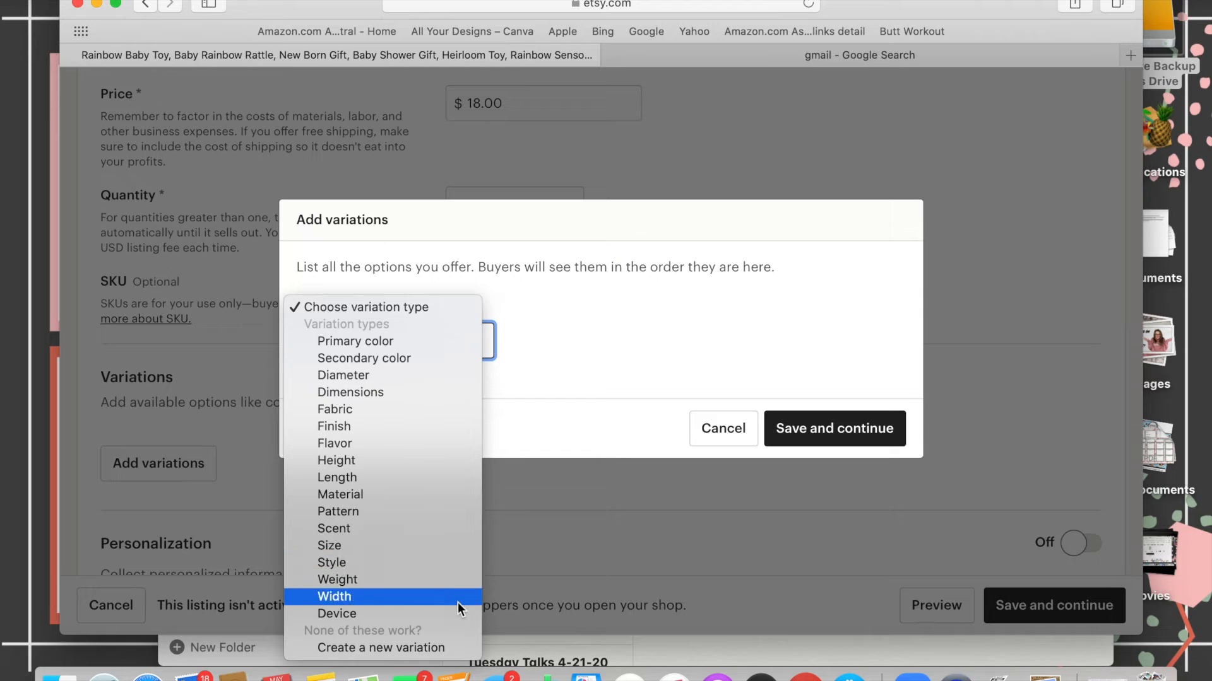
{"action": "left_click", "coordinate": [467, 649]}
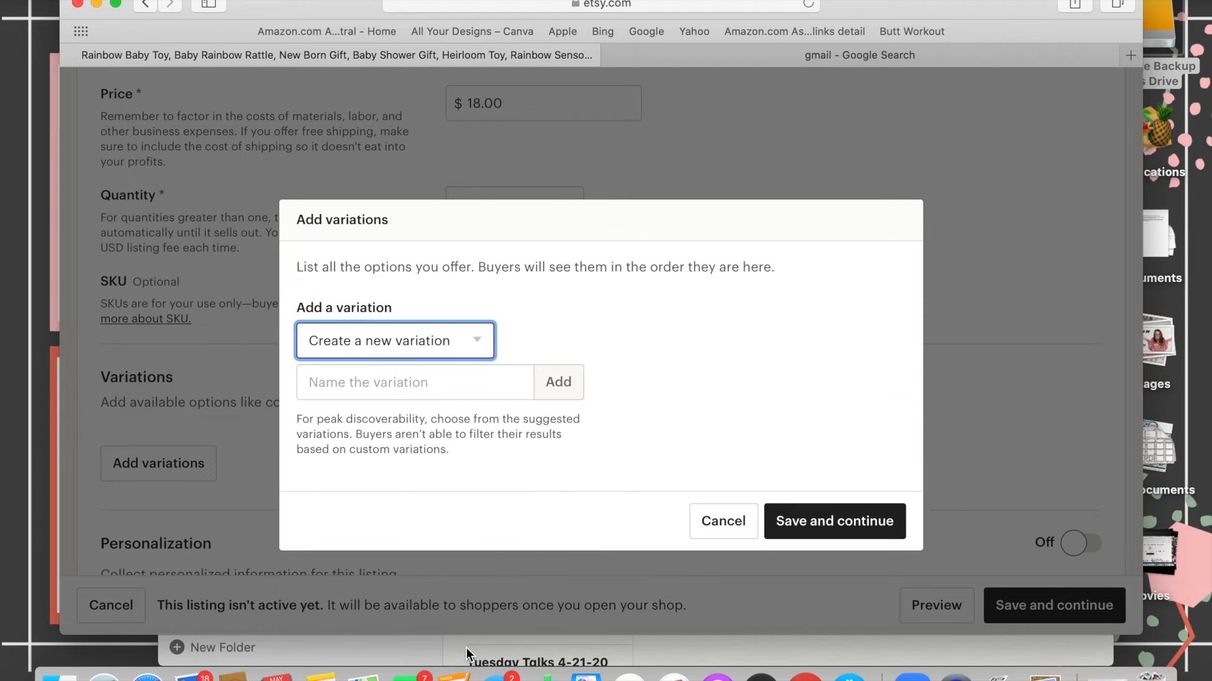
{"action": "left_click", "coordinate": [366, 376]}
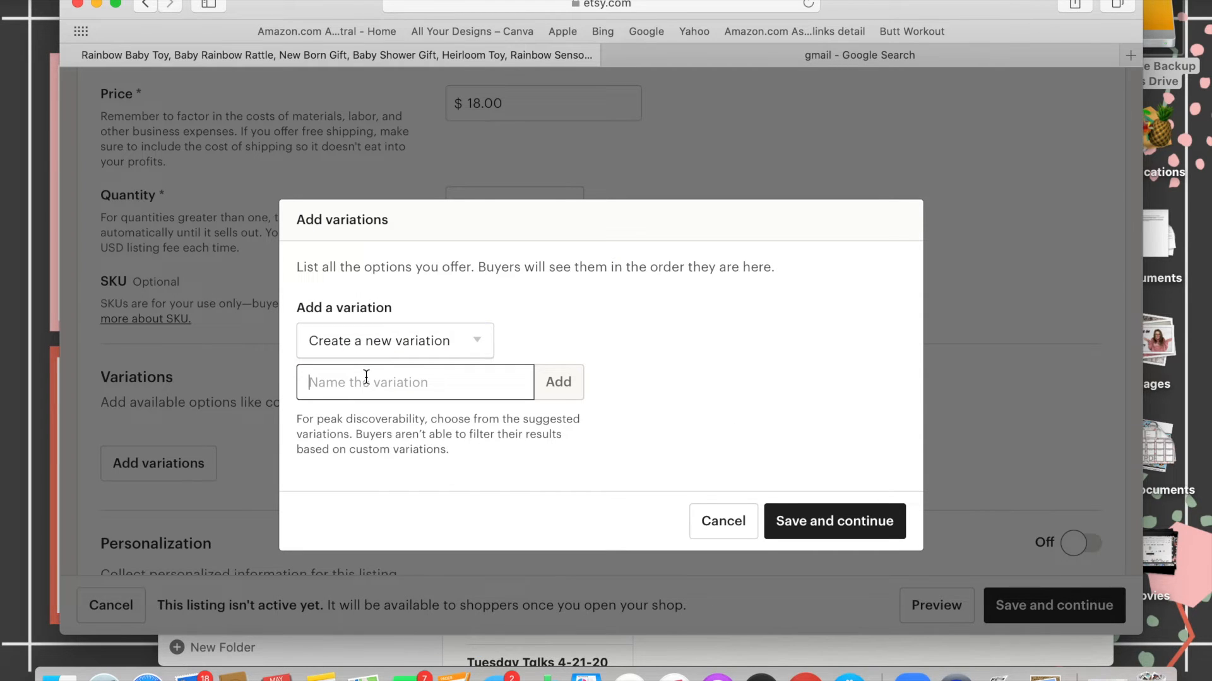
{"action": "type", "text": "Color Cobo"}
{"action": "left_click", "coordinate": [555, 384]}
Add six options numbered 1, 2, 3, 4, 5 and 6 to the Color Cobo variation
{"action": "left_click", "coordinate": [734, 317]}
{"action": "type", "text": "1"}
{"action": "key", "text": "Return"}
{"action": "type", "text": "2"}
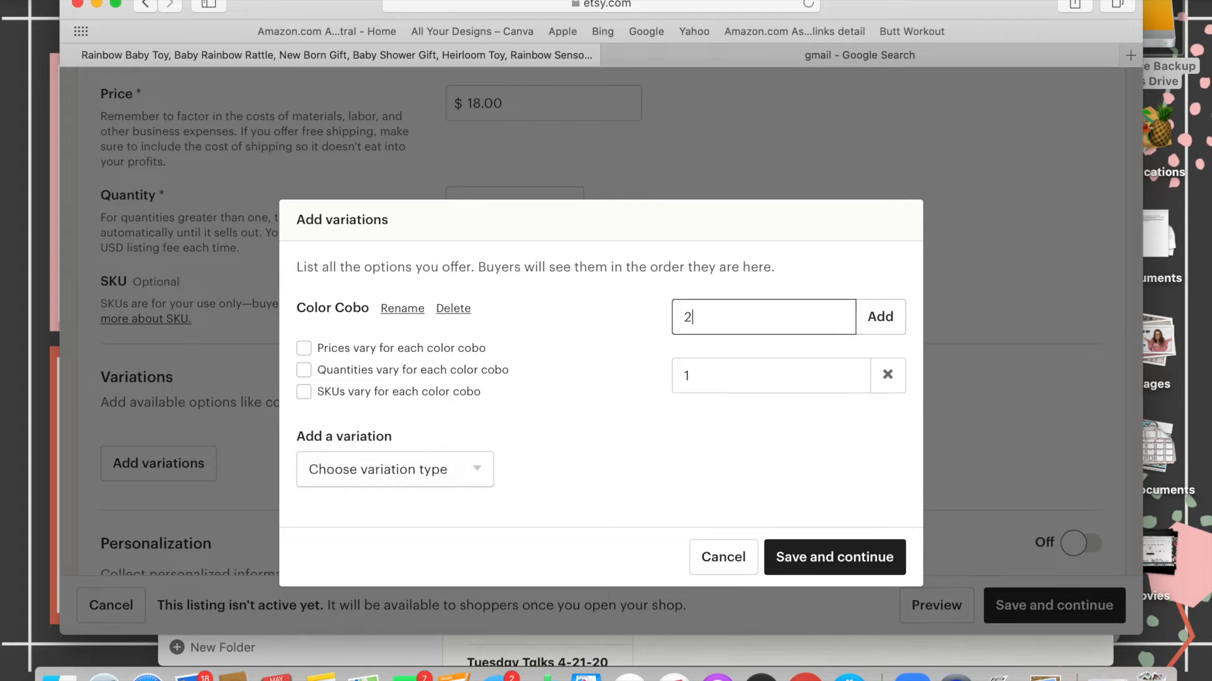
{"action": "key", "text": "Return"}
{"action": "type", "text": "3"}
{"action": "key", "text": "Return"}
{"action": "type", "text": "4"}
{"action": "key", "text": "Return"}
{"action": "type", "text": "5"}
{"action": "key", "text": "Return"}
{"action": "type", "text": "6"}
{"action": "key", "text": "Return"}
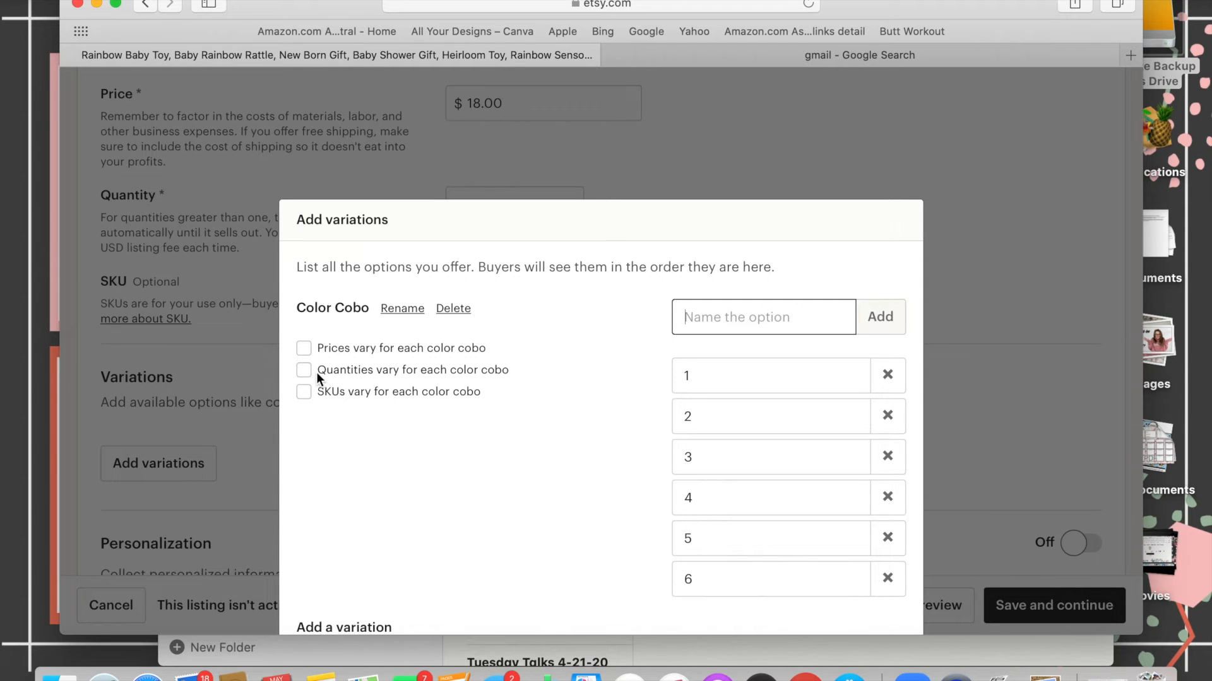
{"action": "scroll", "coordinate": [316, 372], "scroll_direction": "down", "scroll_amount": 5}
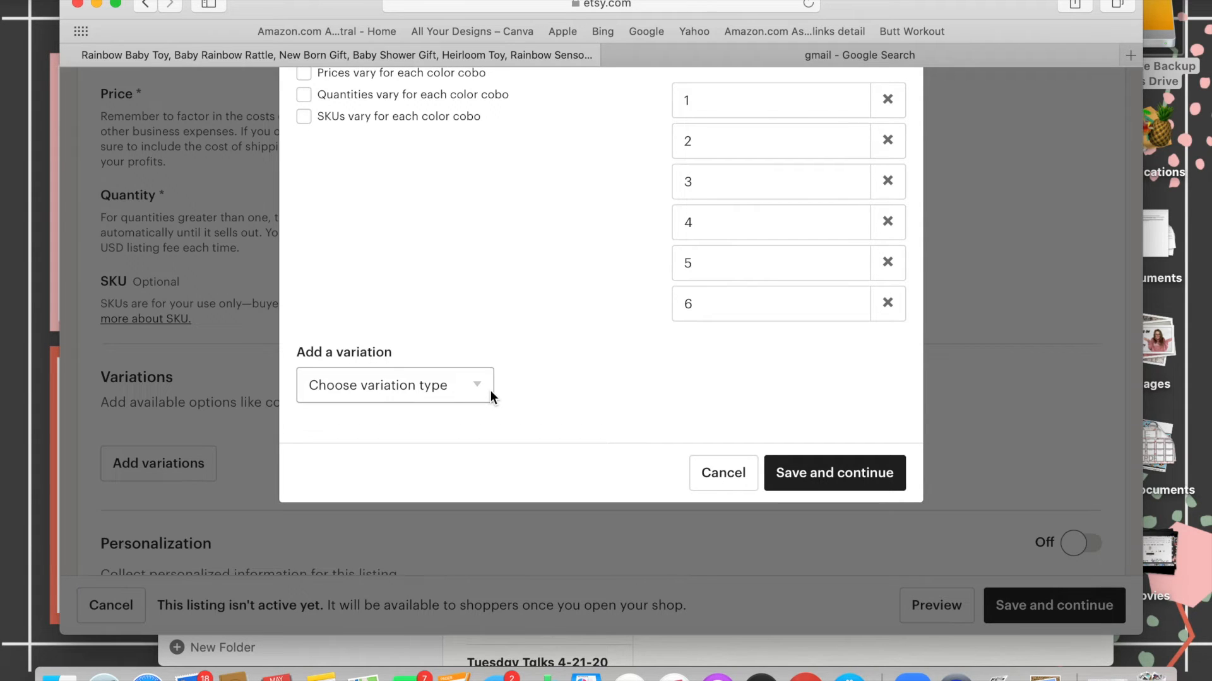
{"action": "scroll", "coordinate": [461, 152], "scroll_direction": "up", "scroll_amount": 3}
{"action": "scroll", "coordinate": [462, 155], "scroll_direction": "down", "scroll_amount": 2}
{"action": "scroll", "coordinate": [460, 152], "scroll_direction": "up", "scroll_amount": 5}
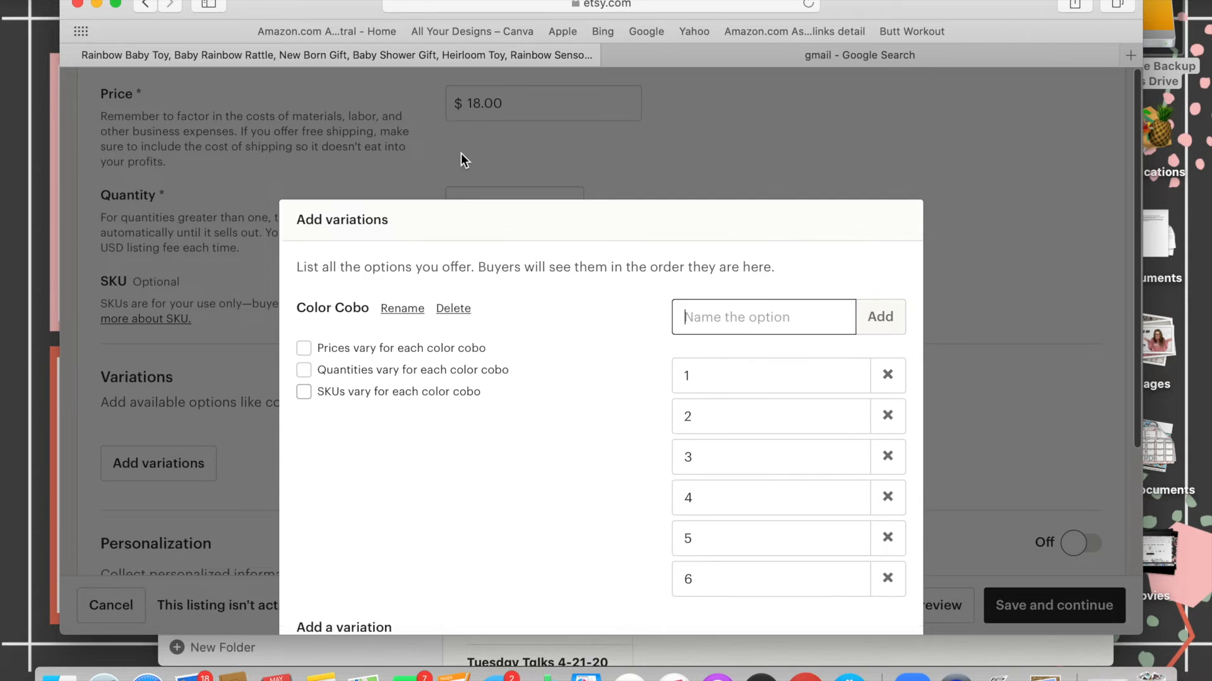
{"action": "scroll", "coordinate": [460, 152], "scroll_direction": "down", "scroll_amount": 3}
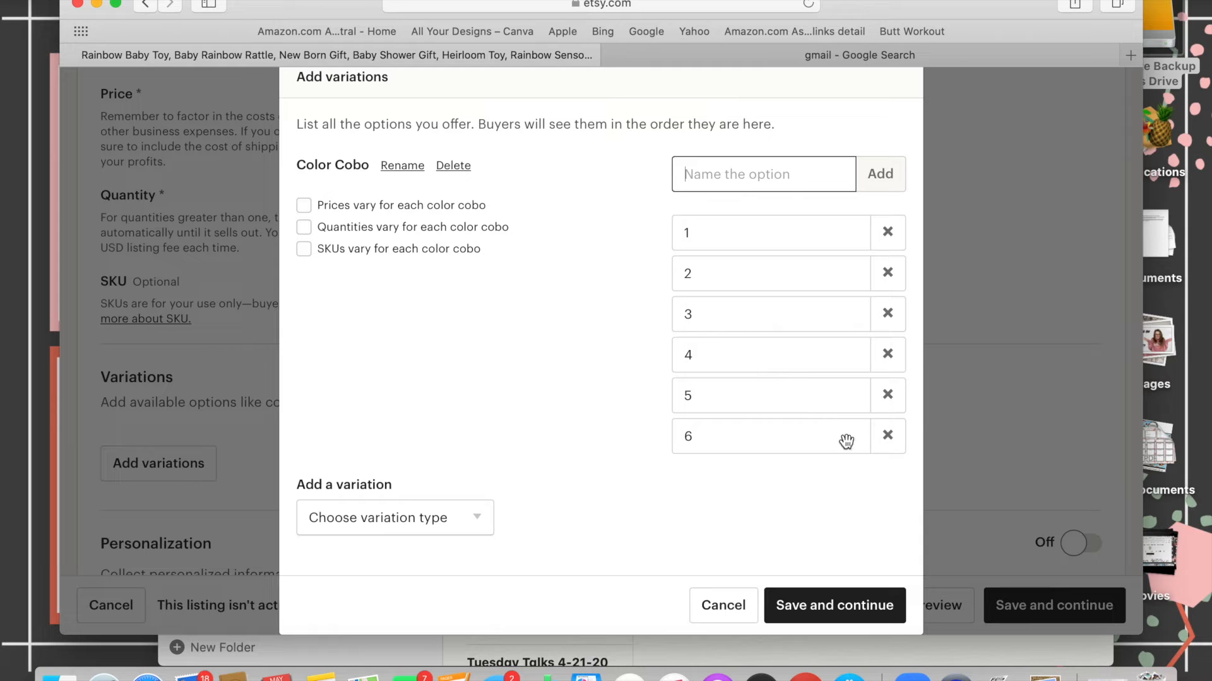
Save the Color Cobo variation with its six options to the listing
{"action": "left_click", "coordinate": [872, 617]}
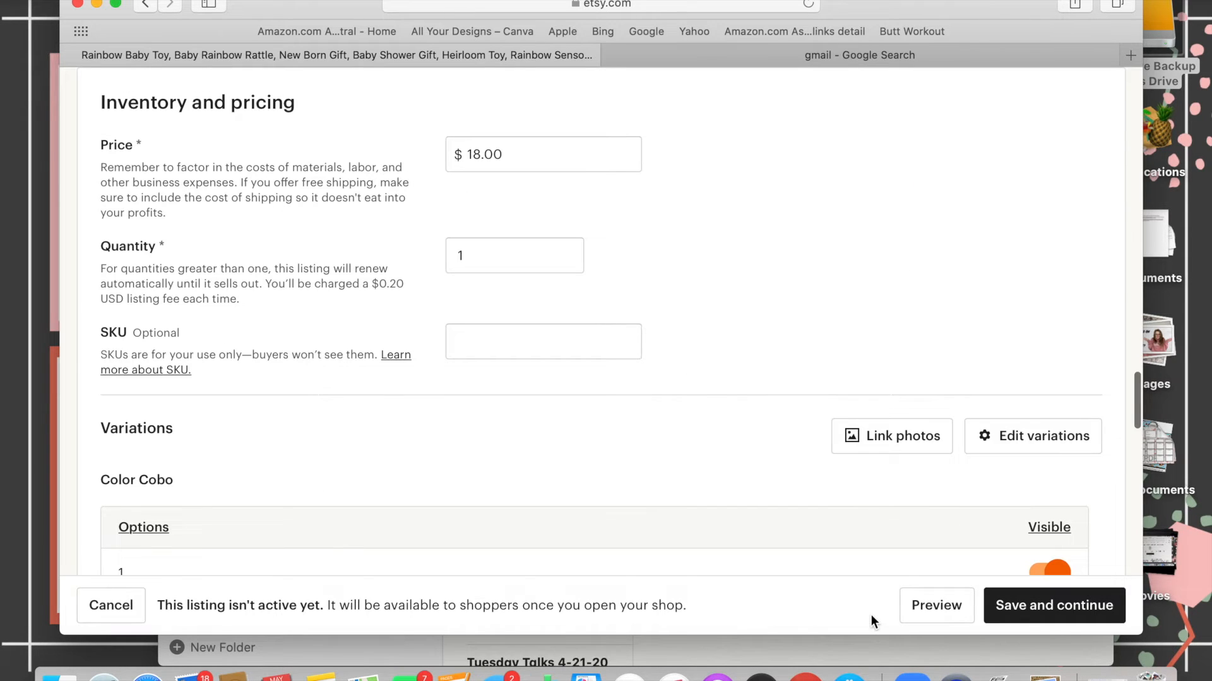
{"action": "scroll", "coordinate": [736, 304], "scroll_direction": "down", "scroll_amount": 10}
{"action": "scroll", "coordinate": [736, 304], "scroll_direction": "down", "scroll_amount": 8}
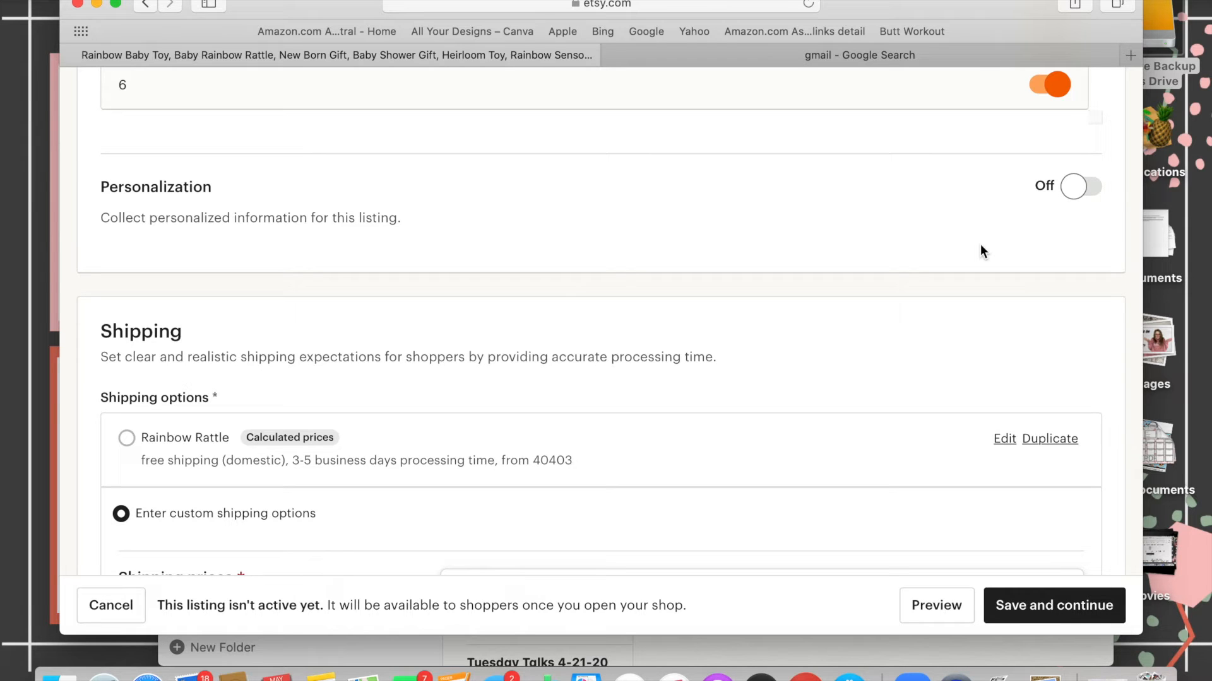
Turn on personalization and enter the instructions "Please leave a note to seller with the correct spelling of the name you want emboidered"
{"action": "left_click", "coordinate": [1060, 192]}
{"action": "type", "text": "T"}
{"action": "key", "text": "BackSpace"}
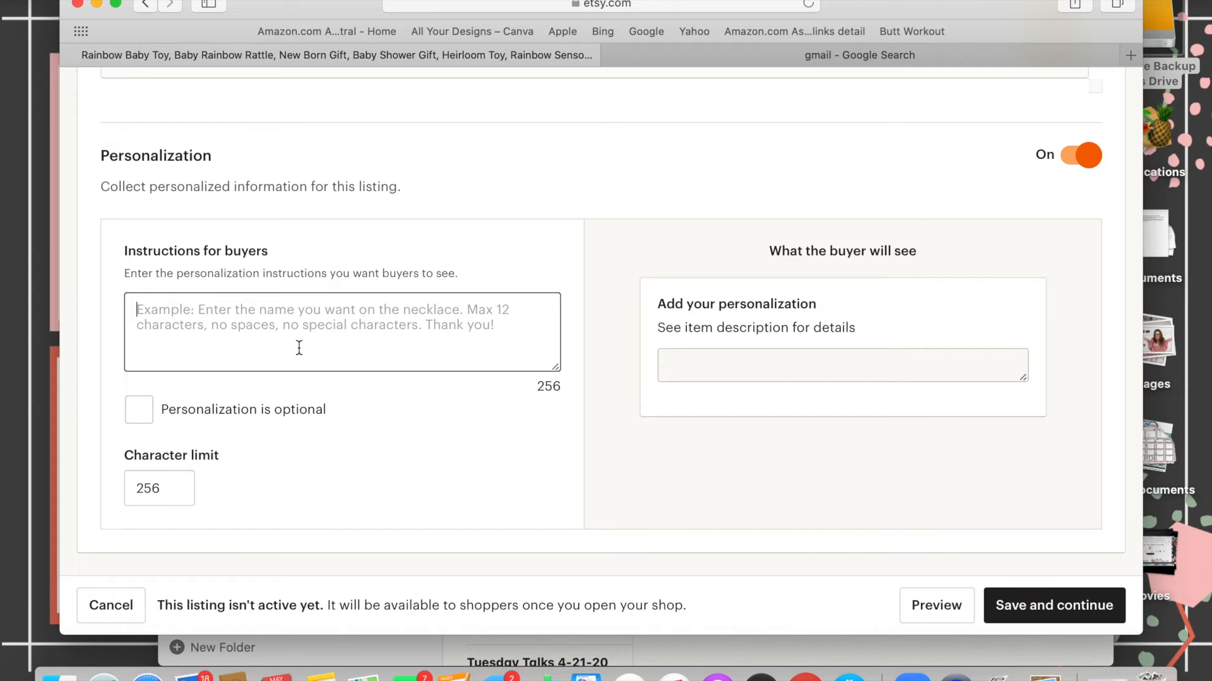
{"action": "type", "text": "Please leav"}
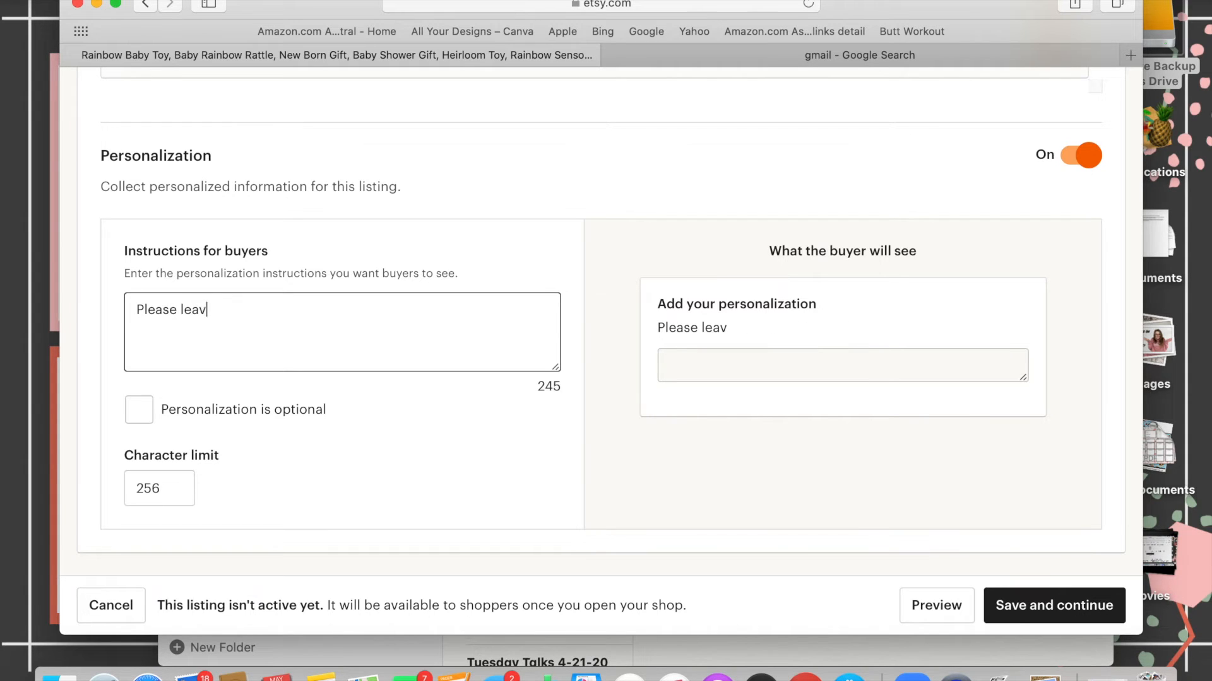
{"action": "type", "text": "e a note to sel"}
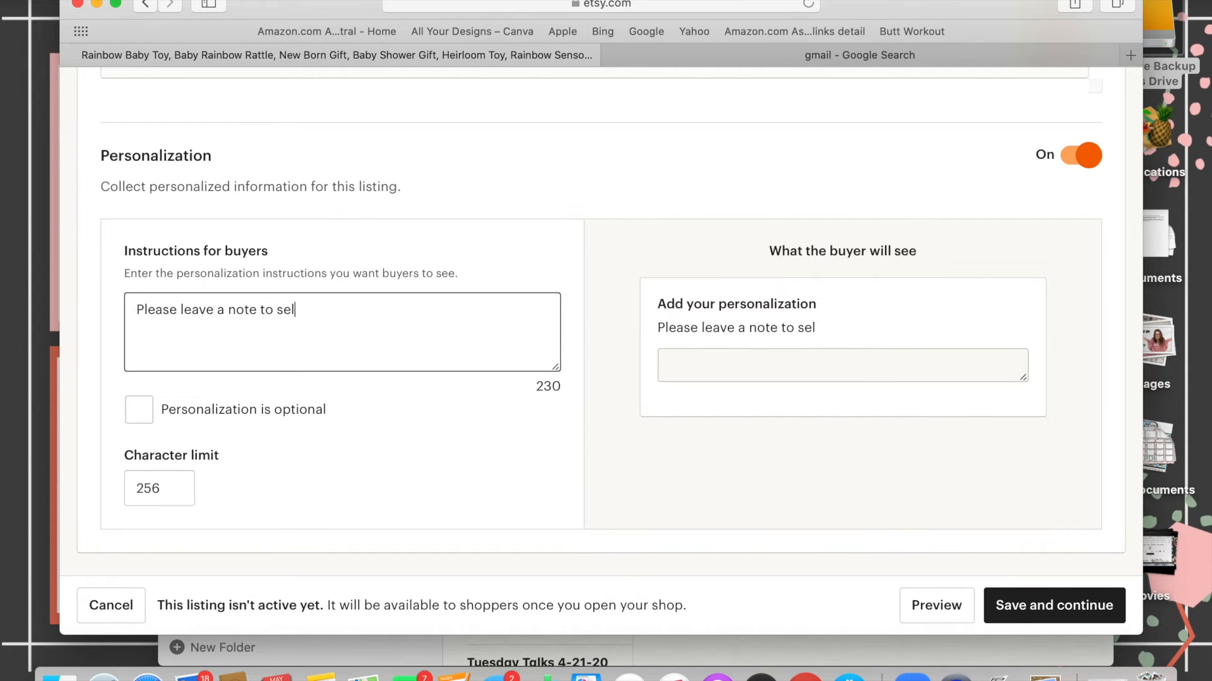
{"action": "type", "text": "ler with the corre"}
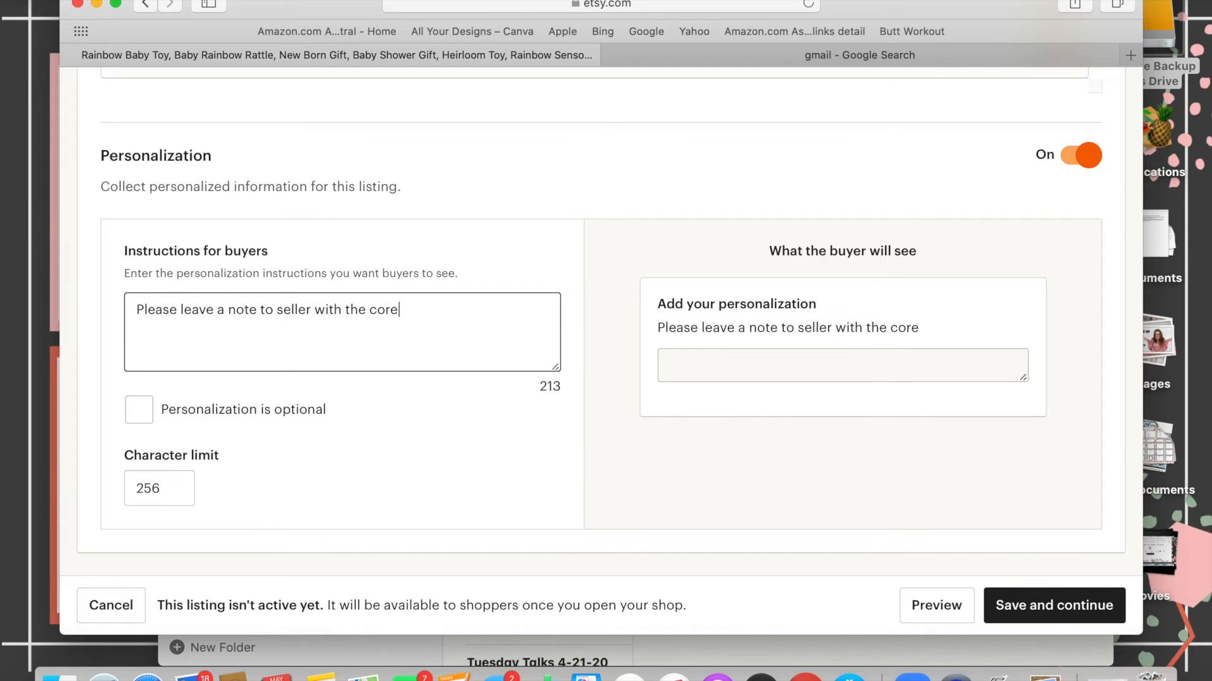
{"action": "type", "text": "ct spelling "}
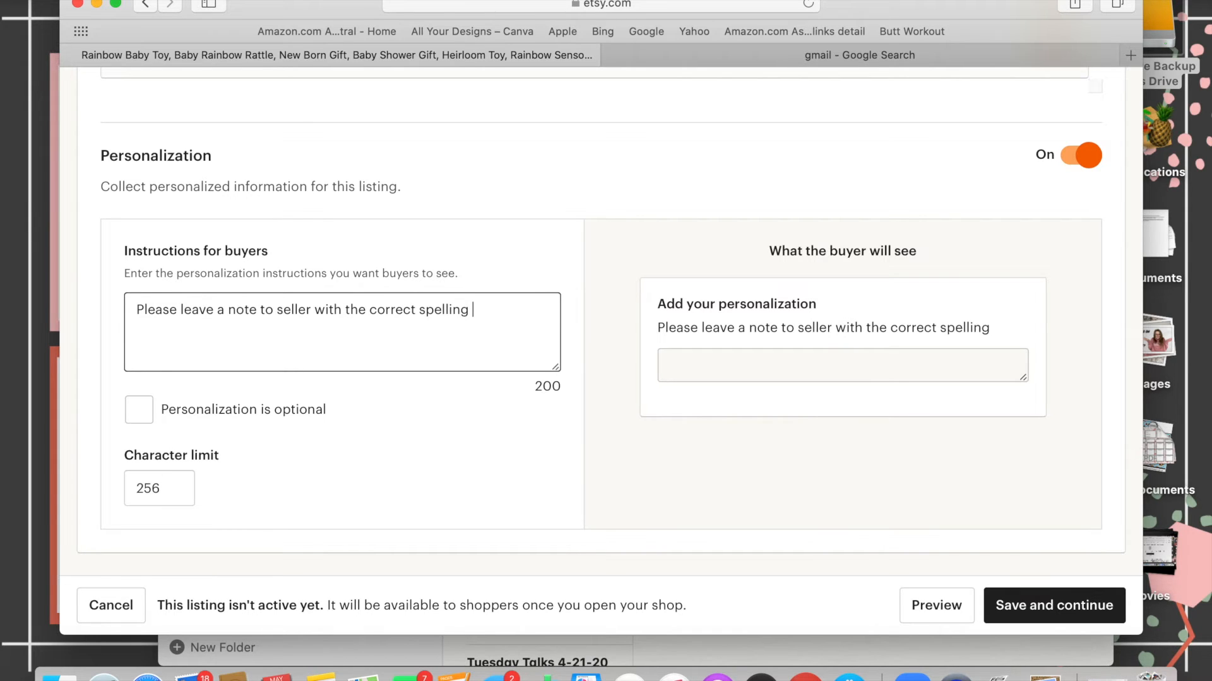
{"action": "type", "text": "of the name you"}
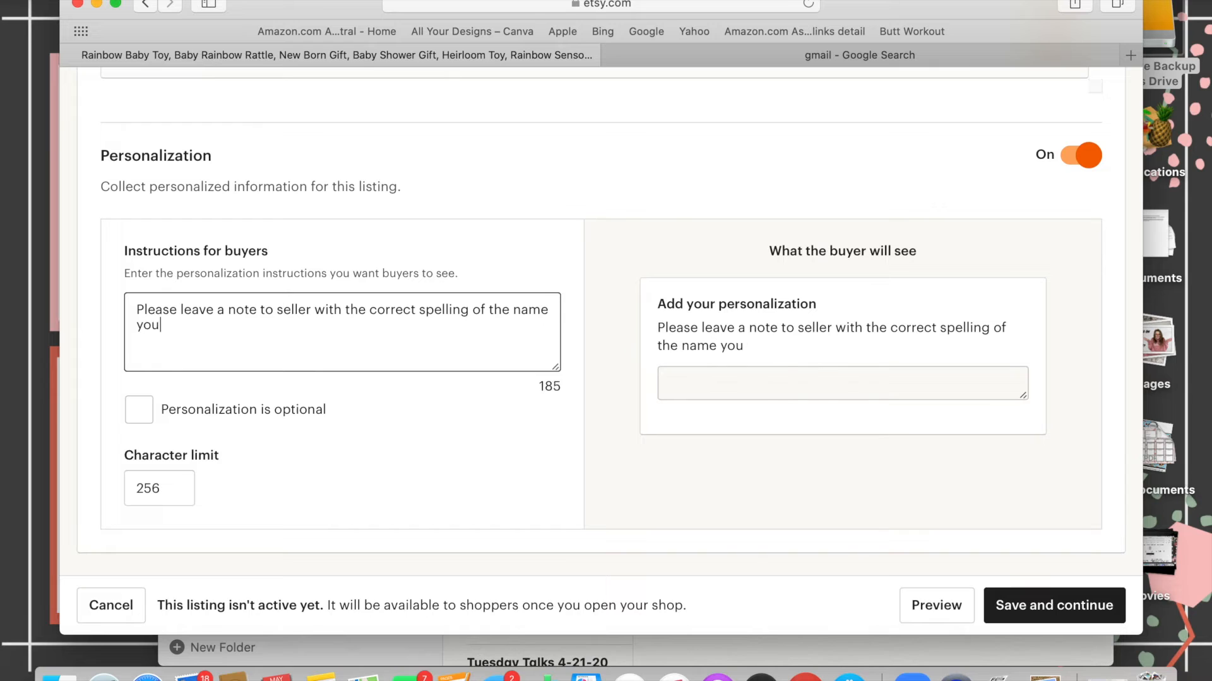
{"action": "type", "text": " want emboidered"}
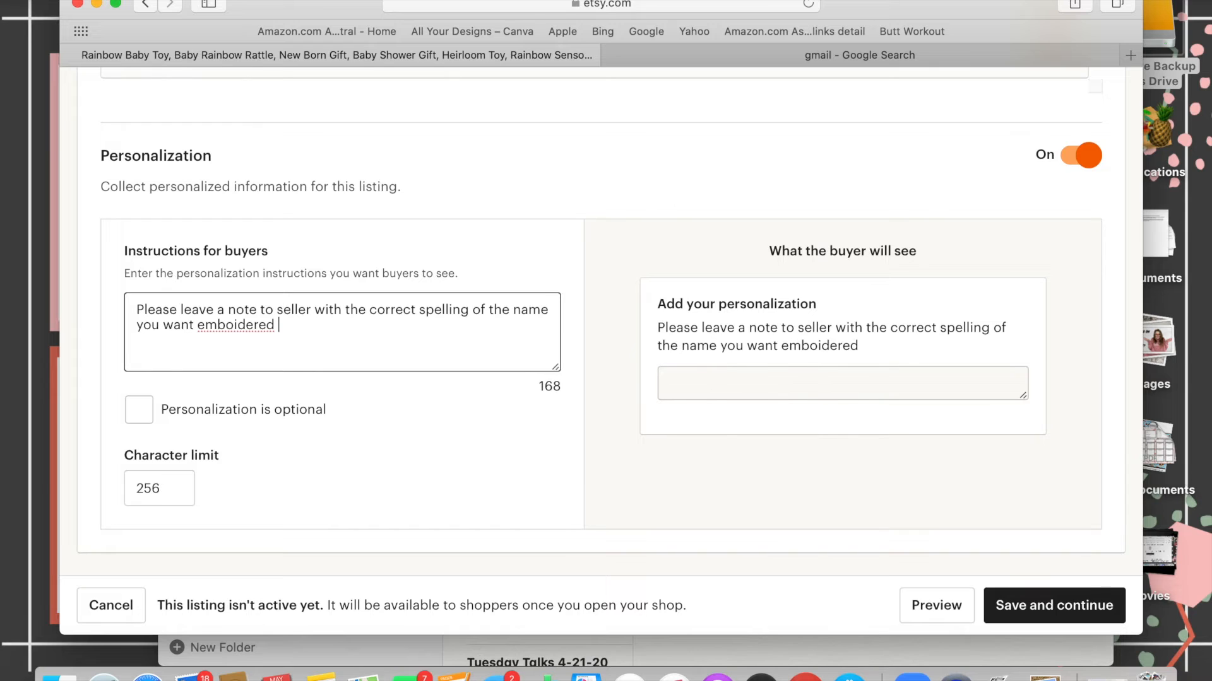
Correct the misspelled last word of the buyer instructions to "embroidered" and turn personalization back off
{"action": "right_click", "coordinate": [251, 325]}
{"action": "left_click", "coordinate": [304, 329]}
{"action": "left_click", "coordinate": [360, 345]}
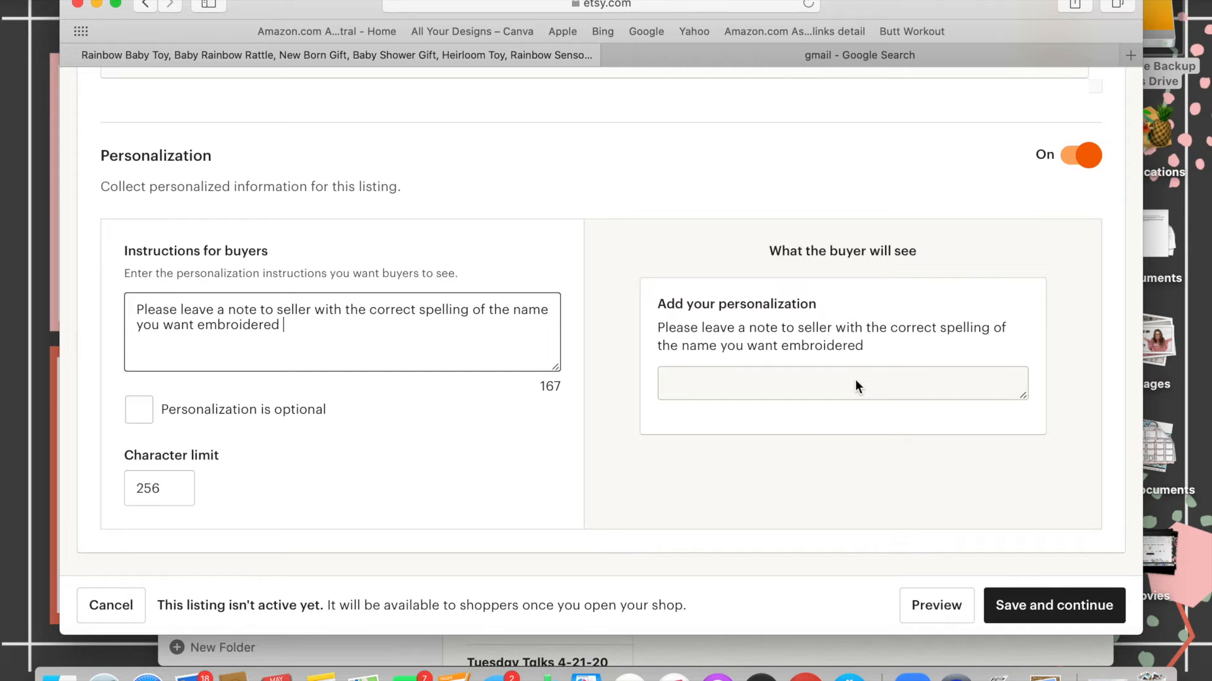
{"action": "left_click", "coordinate": [1092, 170]}
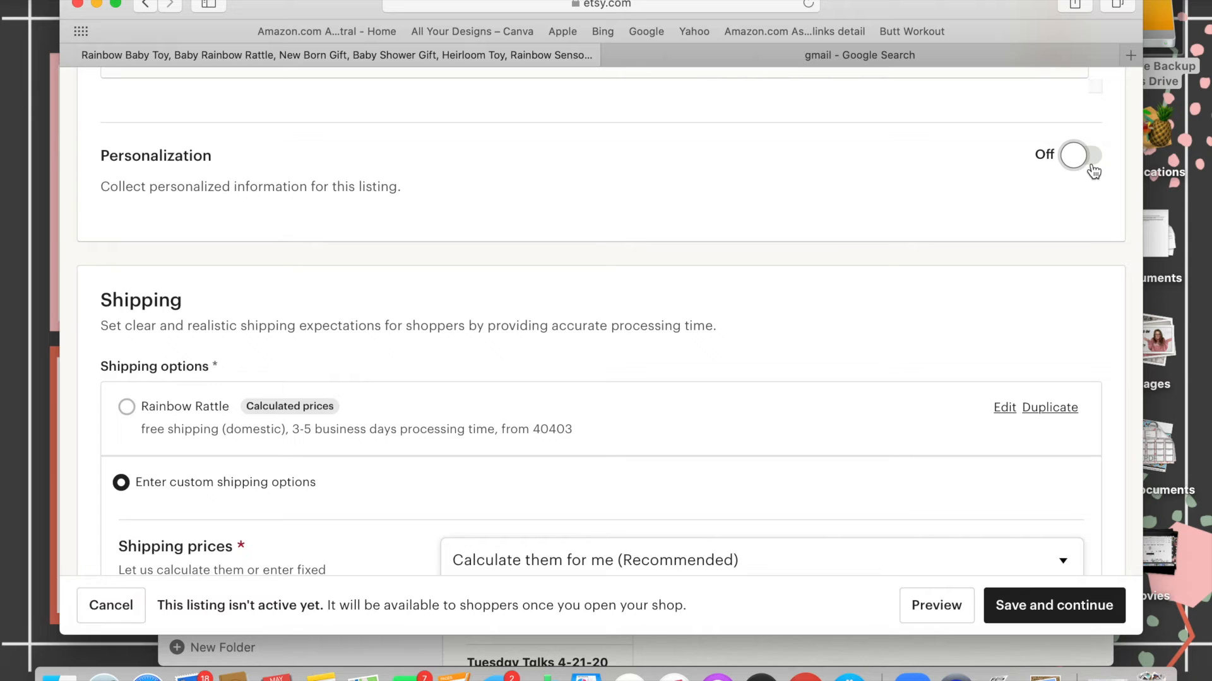
Choose the saved Rainbow Rattle shipping profile for the listing instead of custom shipping options
{"action": "scroll", "coordinate": [934, 239], "scroll_direction": "down", "scroll_amount": 3}
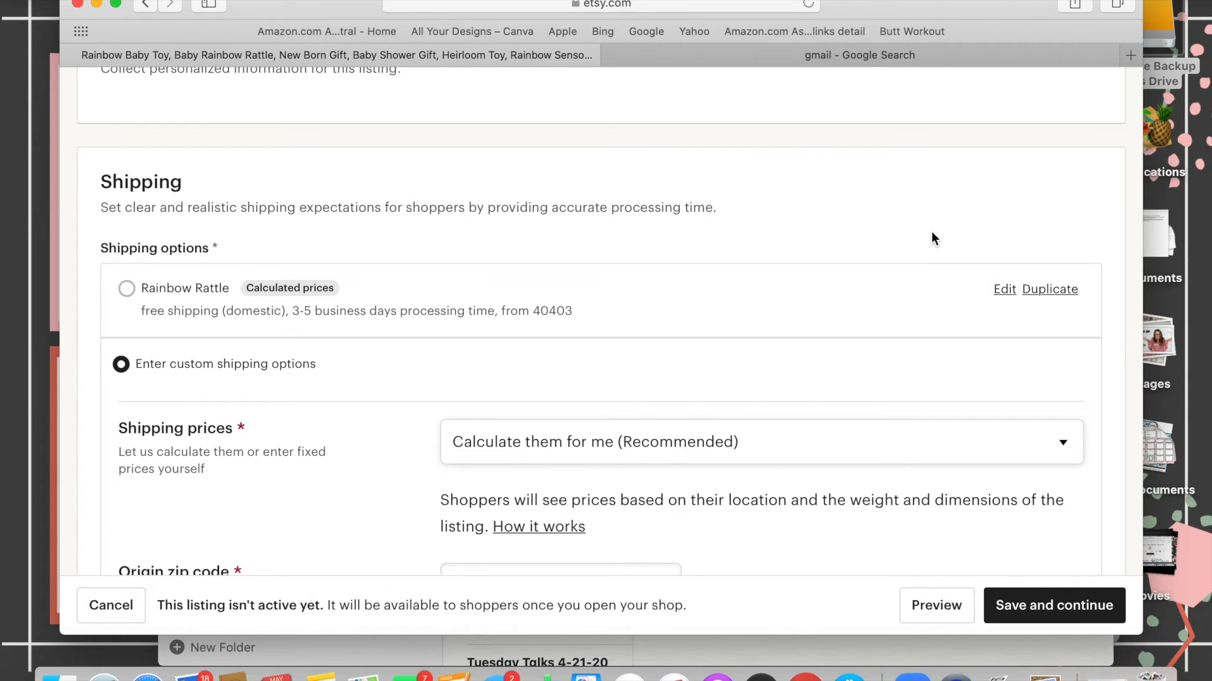
{"action": "scroll", "coordinate": [932, 233], "scroll_direction": "down", "scroll_amount": 6}
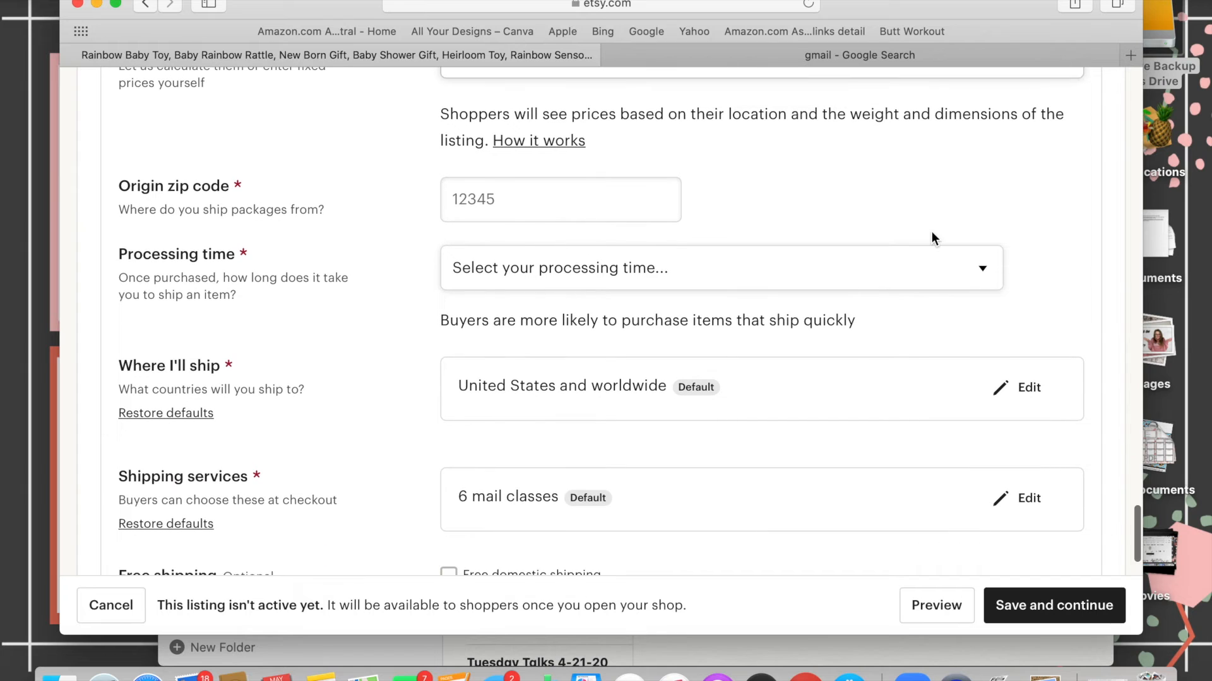
{"action": "scroll", "coordinate": [829, 189], "scroll_direction": "up", "scroll_amount": 5}
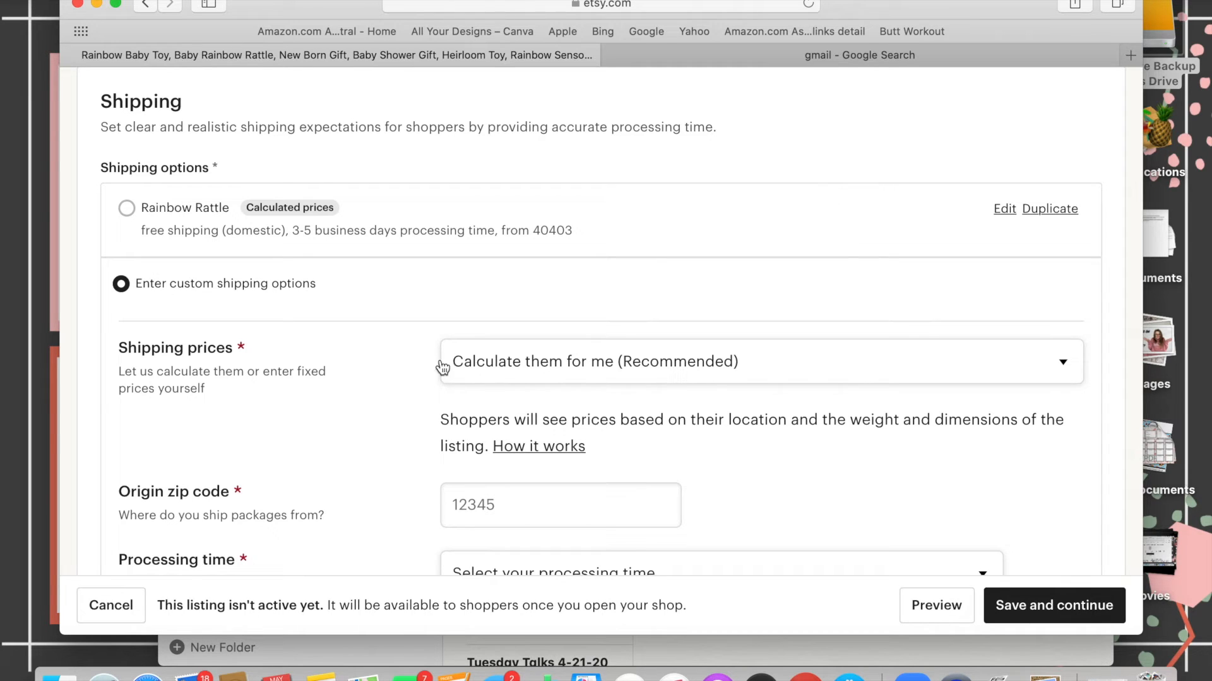
{"action": "left_click", "coordinate": [127, 208]}
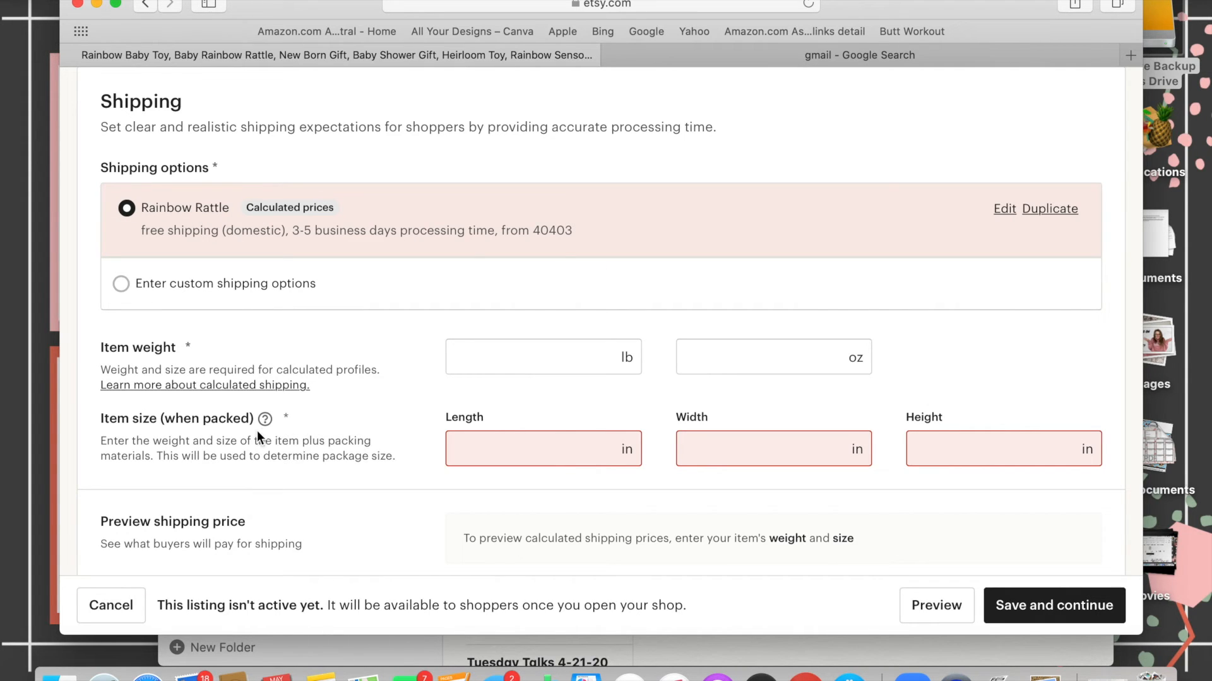
Review the Rainbow Rattle shipping profile's origin, processing time, destinations, mail services, free shipping and handling fee, and save the profile
{"action": "left_click", "coordinate": [1002, 209]}
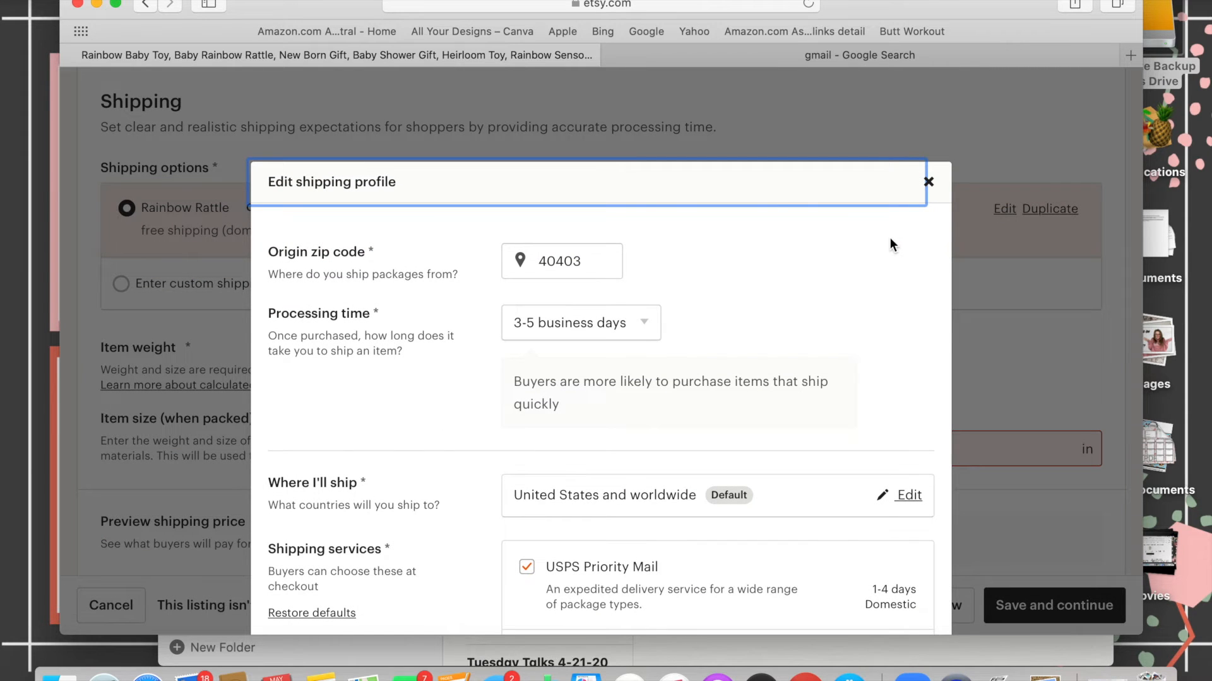
{"action": "scroll", "coordinate": [894, 243], "scroll_direction": "down", "scroll_amount": 2}
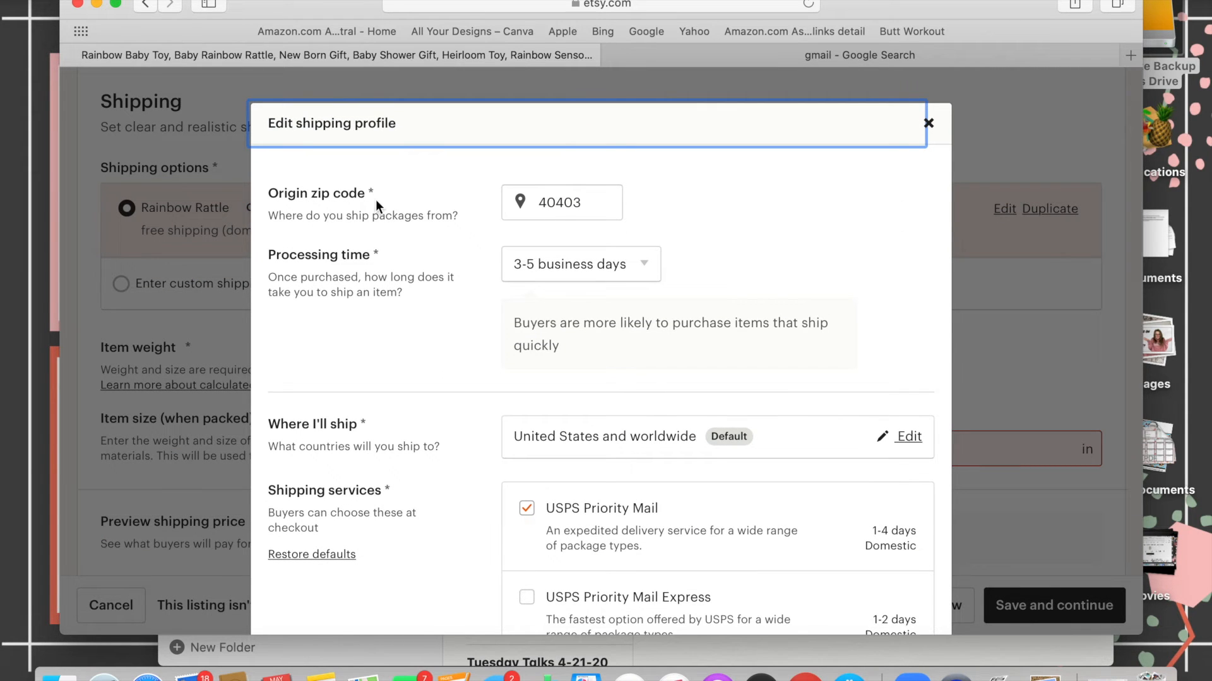
{"action": "scroll", "coordinate": [498, 208], "scroll_direction": "down", "scroll_amount": 2}
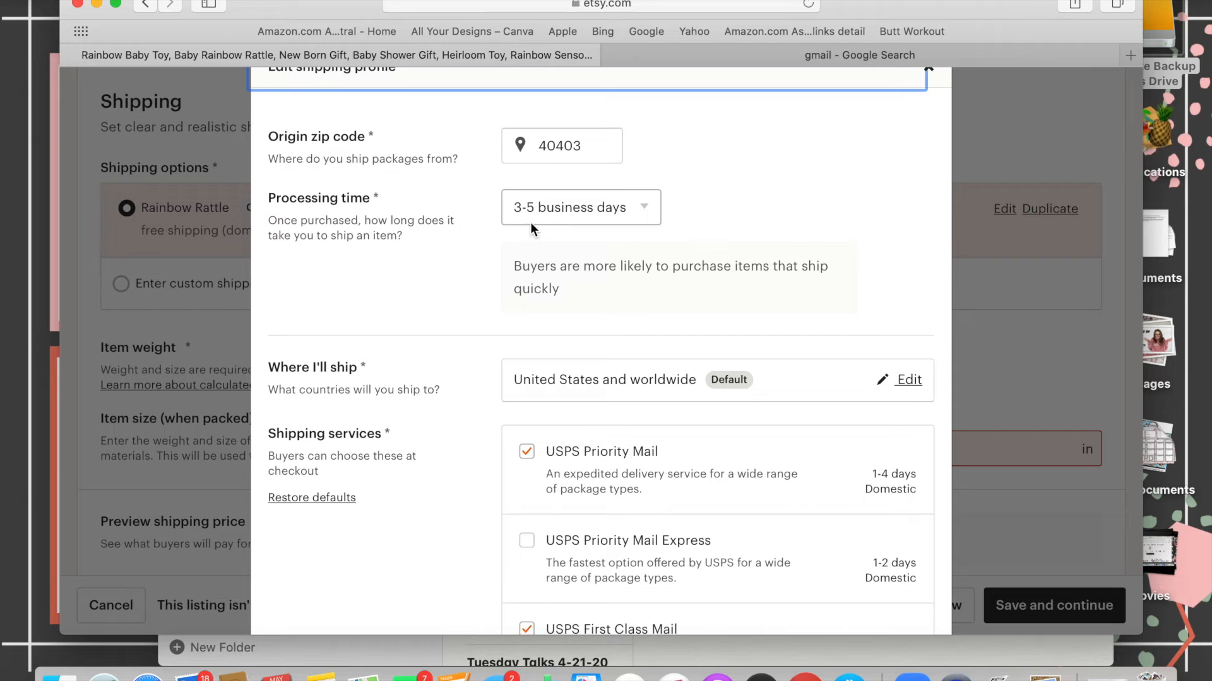
{"action": "scroll", "coordinate": [468, 269], "scroll_direction": "down", "scroll_amount": 5}
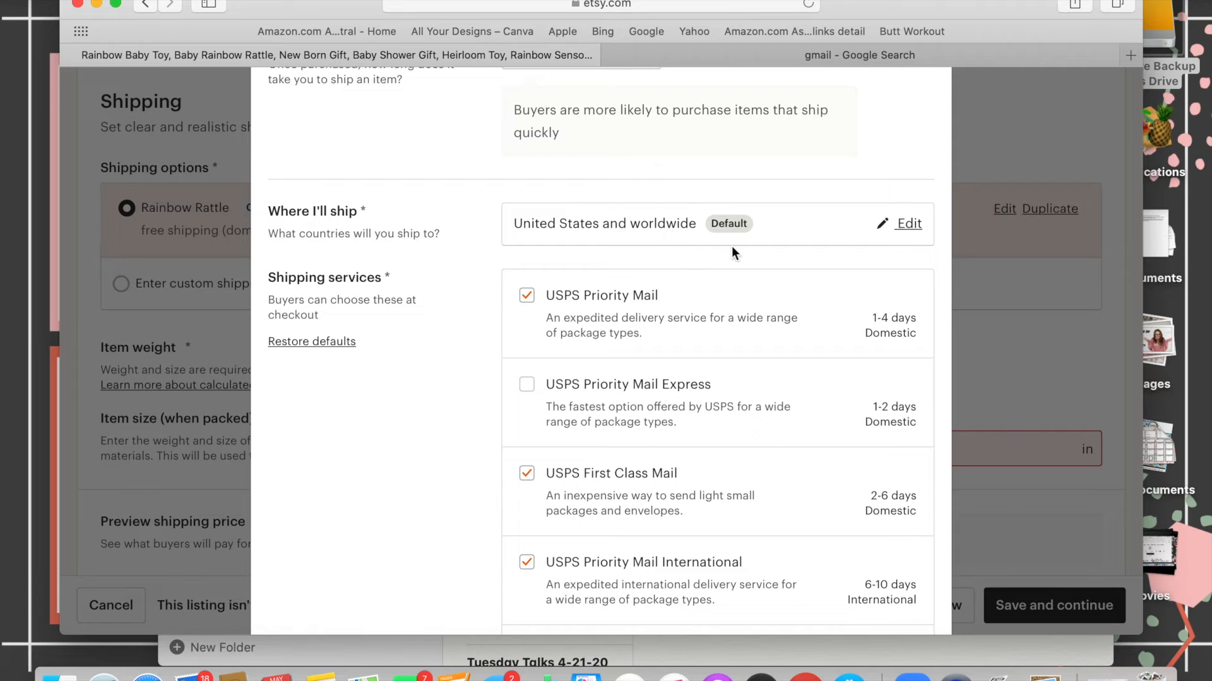
{"action": "scroll", "coordinate": [476, 294], "scroll_direction": "down", "scroll_amount": 2}
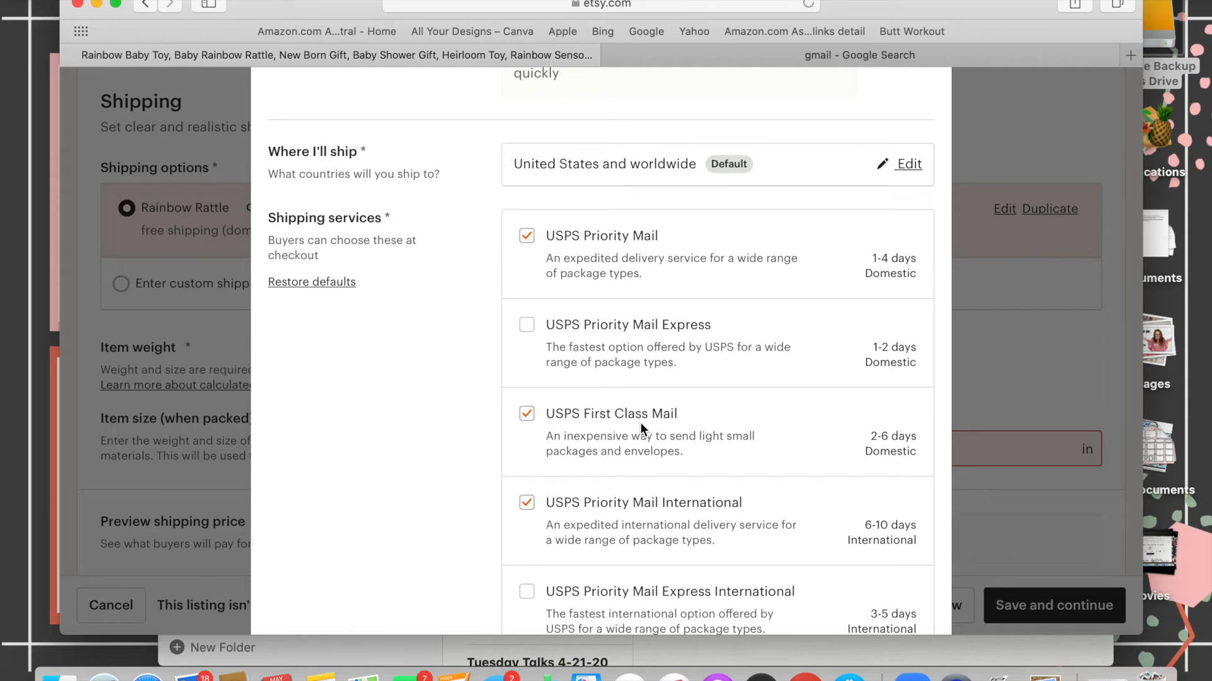
{"action": "scroll", "coordinate": [640, 422], "scroll_direction": "down", "scroll_amount": 5}
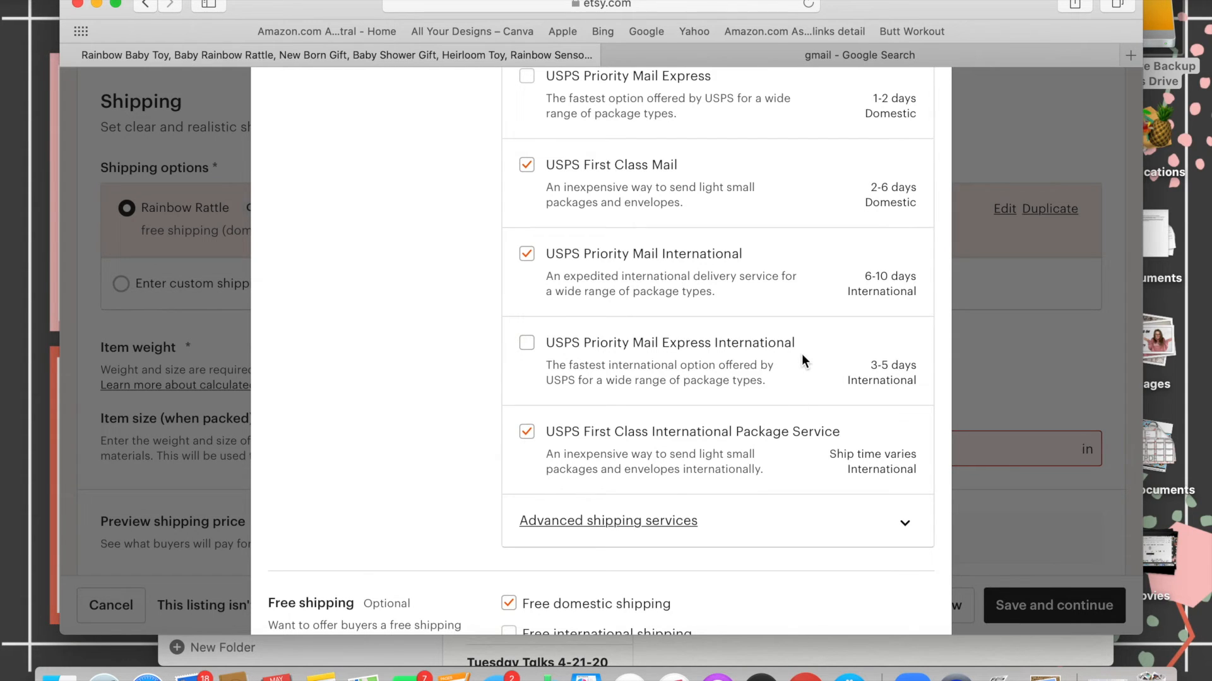
{"action": "scroll", "coordinate": [802, 361], "scroll_direction": "up", "scroll_amount": 3}
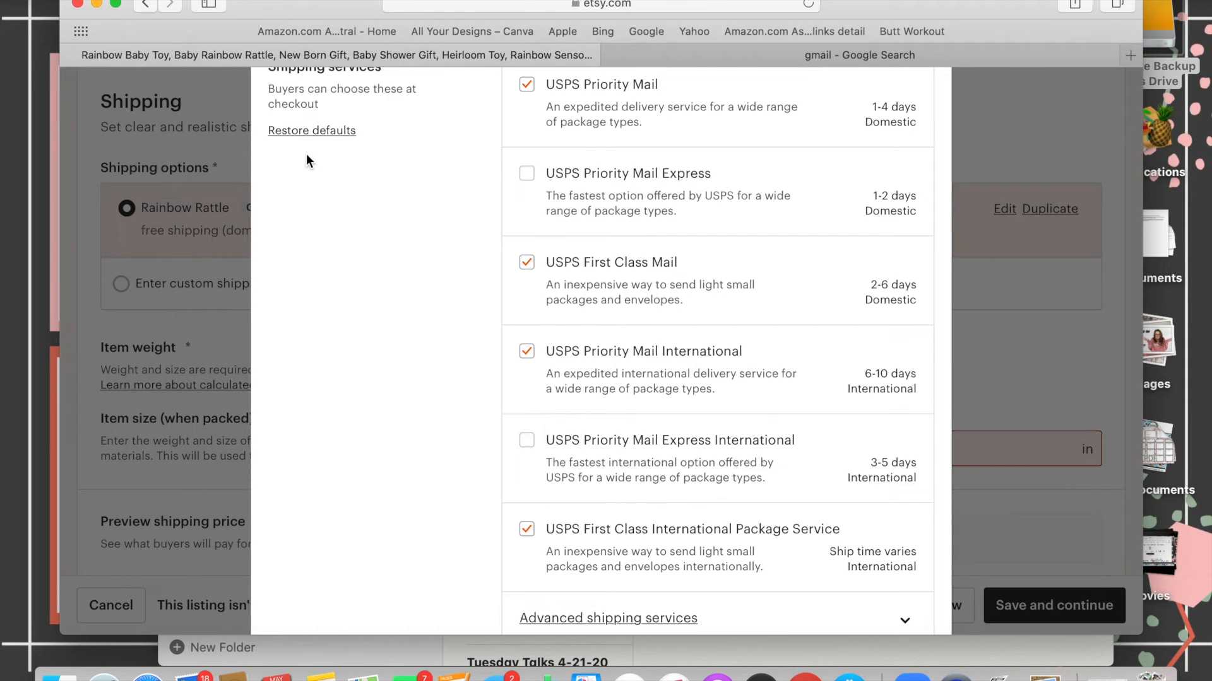
{"action": "scroll", "coordinate": [305, 153], "scroll_direction": "down", "scroll_amount": 3}
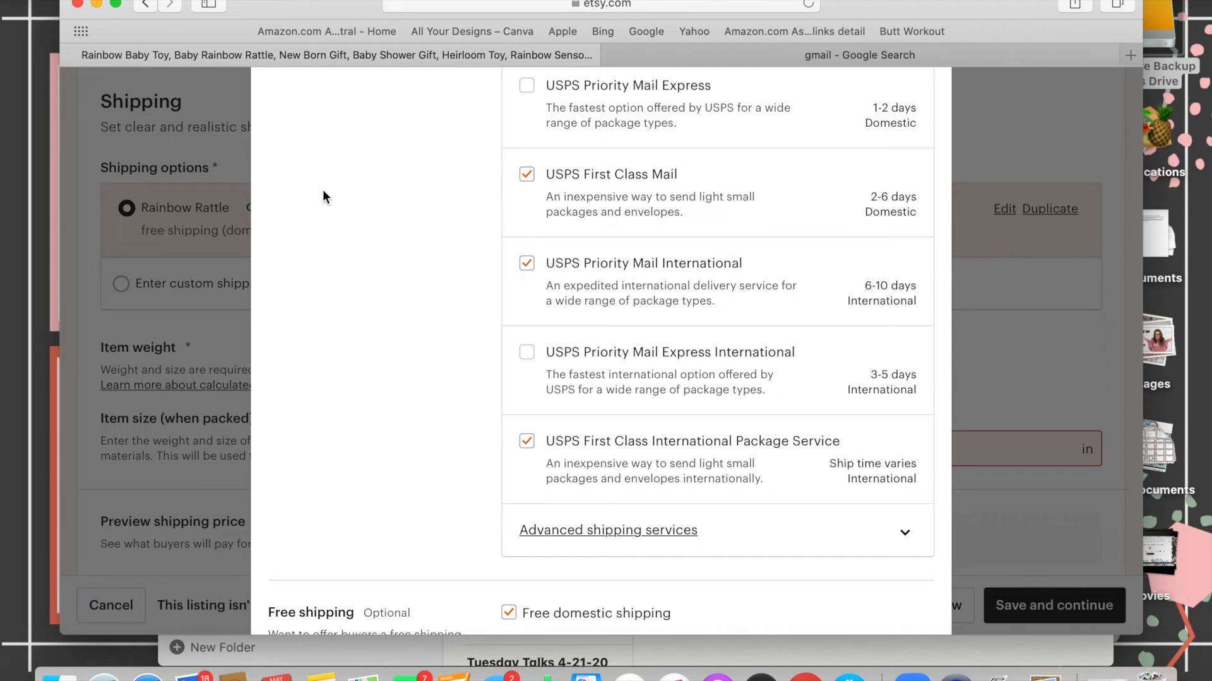
{"action": "scroll", "coordinate": [413, 262], "scroll_direction": "down", "scroll_amount": 3}
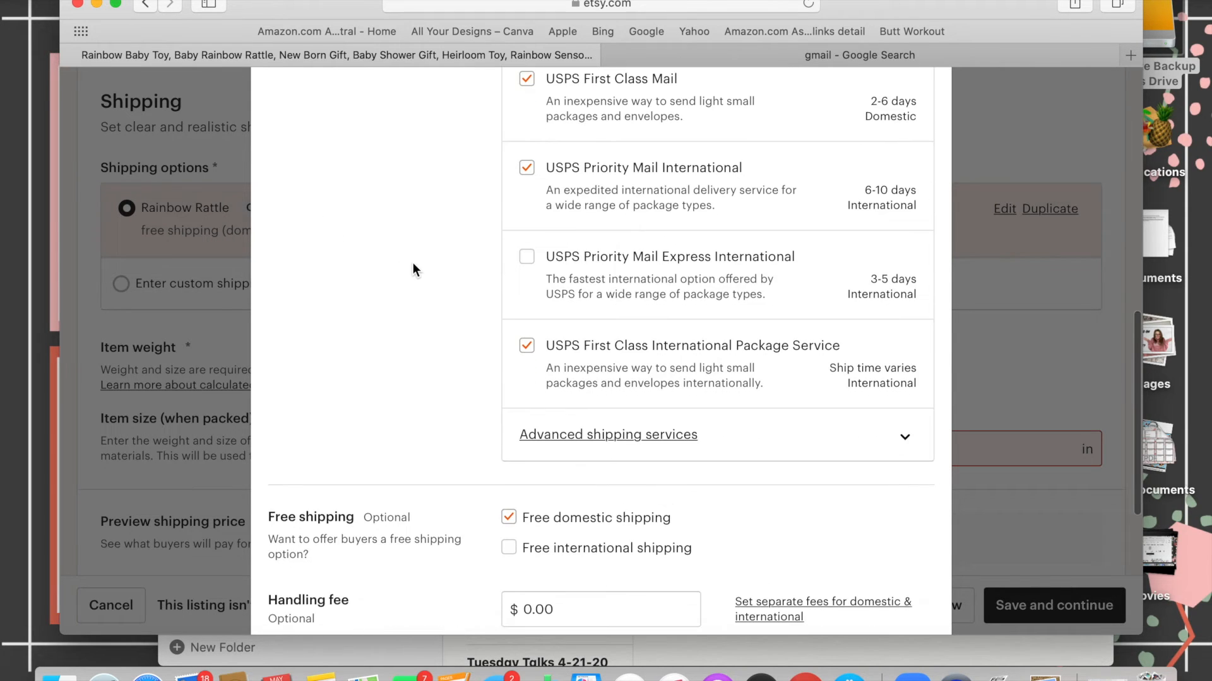
{"action": "scroll", "coordinate": [414, 267], "scroll_direction": "down", "scroll_amount": 8}
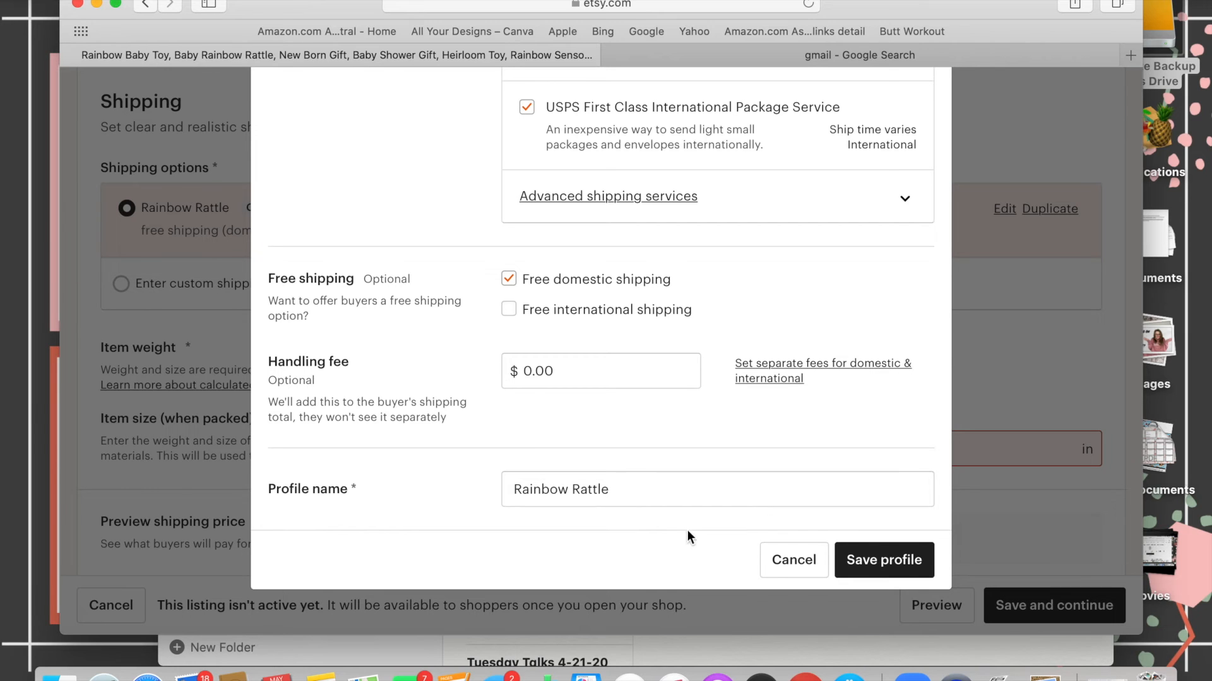
{"action": "scroll", "coordinate": [692, 547], "scroll_direction": "up", "scroll_amount": 2}
{"action": "scroll", "coordinate": [691, 540], "scroll_direction": "down", "scroll_amount": 2}
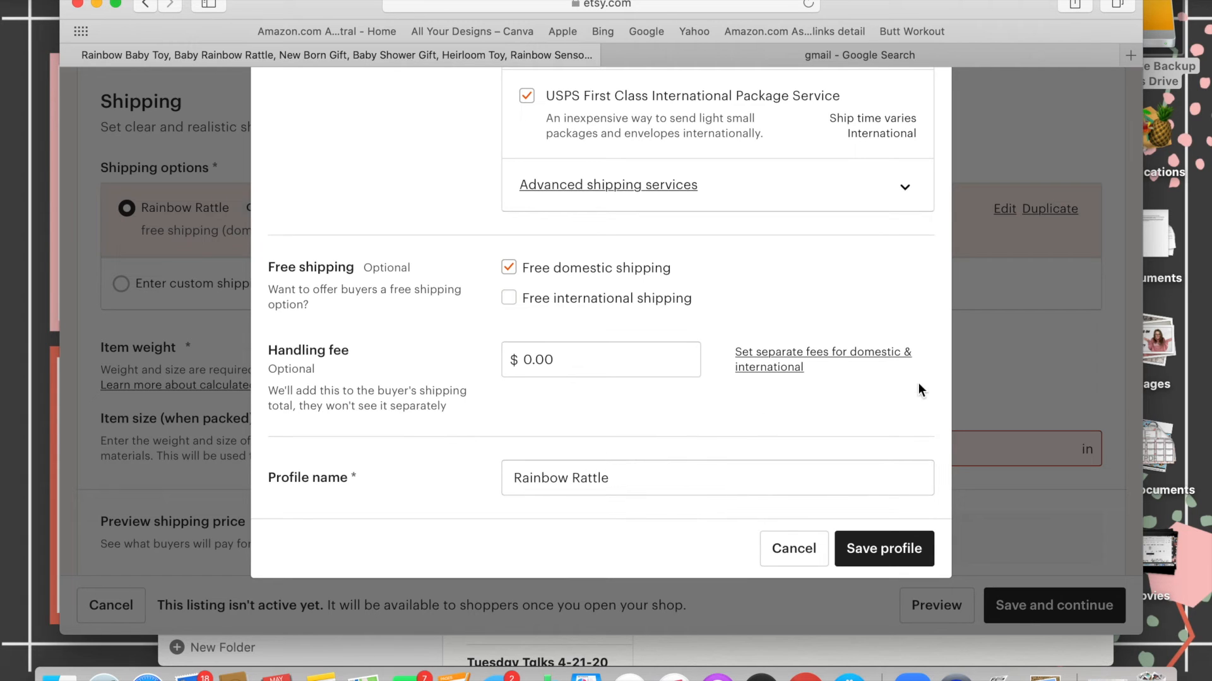
{"action": "left_click", "coordinate": [906, 542]}
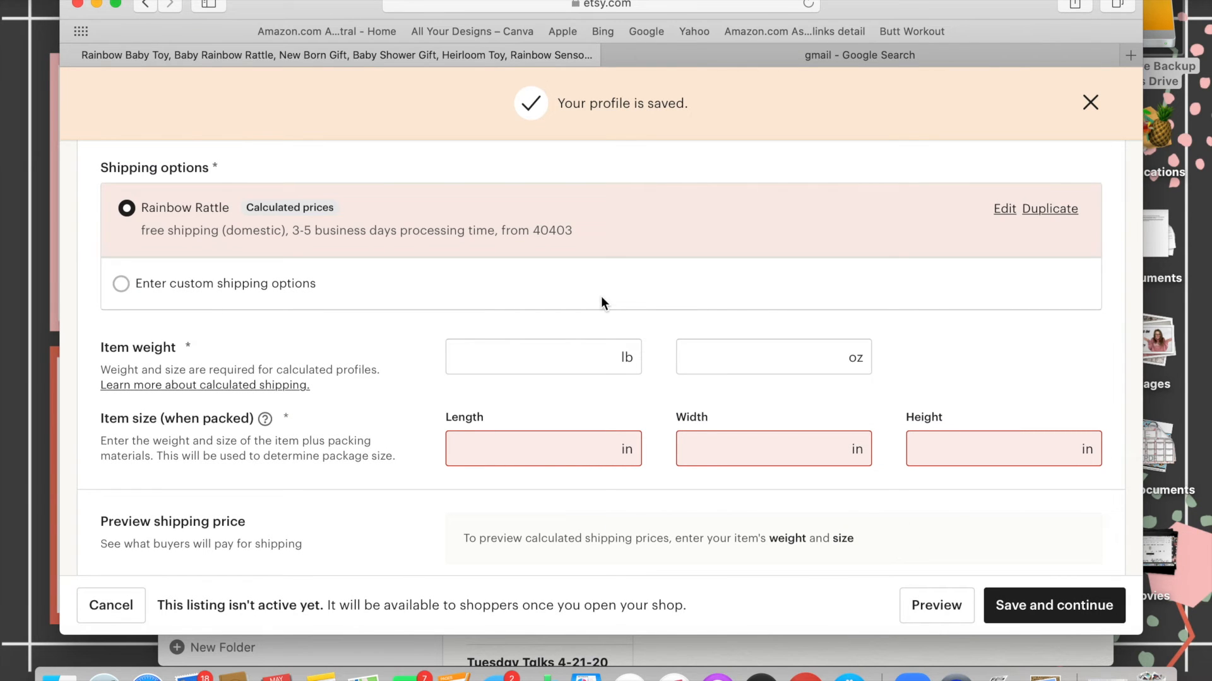
Set the item weight to 4 oz for calculated shipping
{"action": "scroll", "coordinate": [601, 302], "scroll_direction": "down", "scroll_amount": 2}
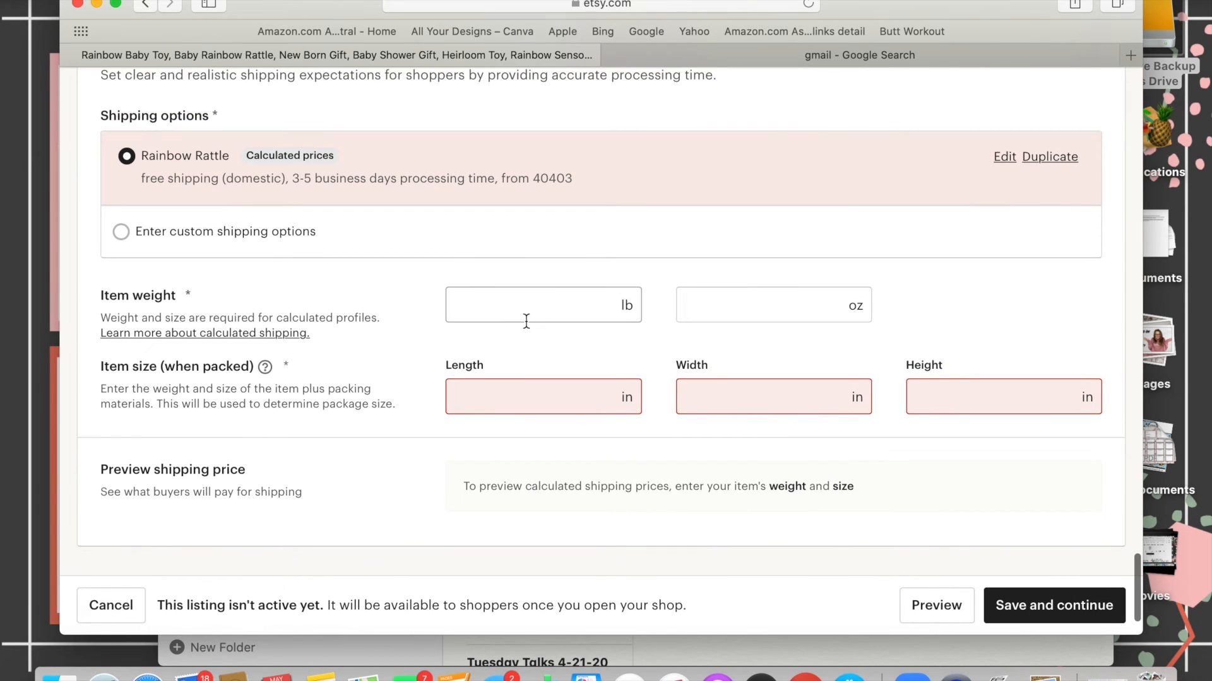
{"action": "left_click", "coordinate": [752, 318]}
{"action": "type", "text": "4"}
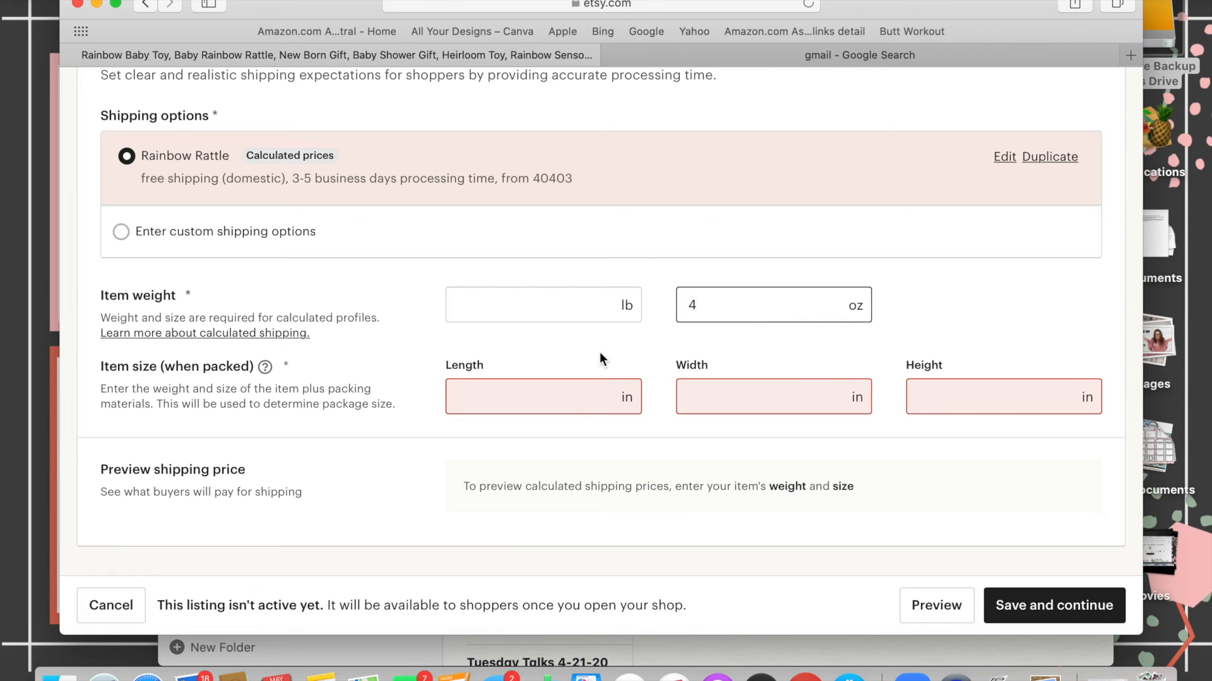
Set the packed item size to 10 in length, 8 in width and 2 in height, and check the shipping price preview
{"action": "left_click", "coordinate": [563, 389]}
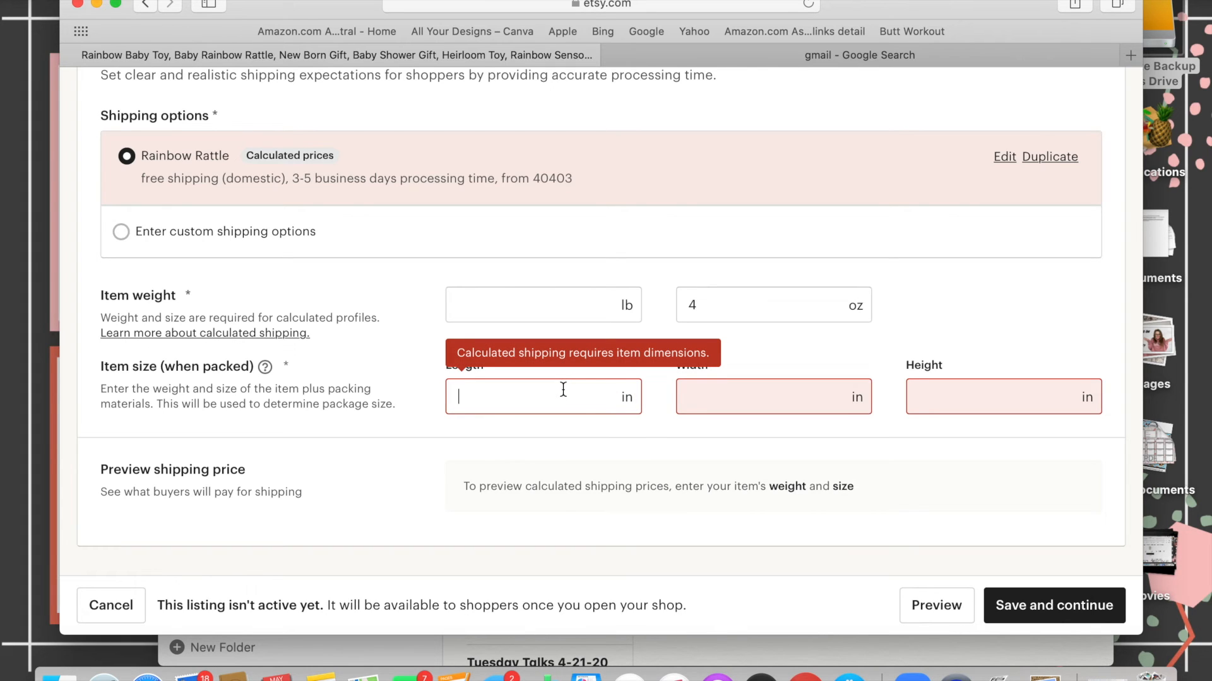
{"action": "type", "text": "10"}
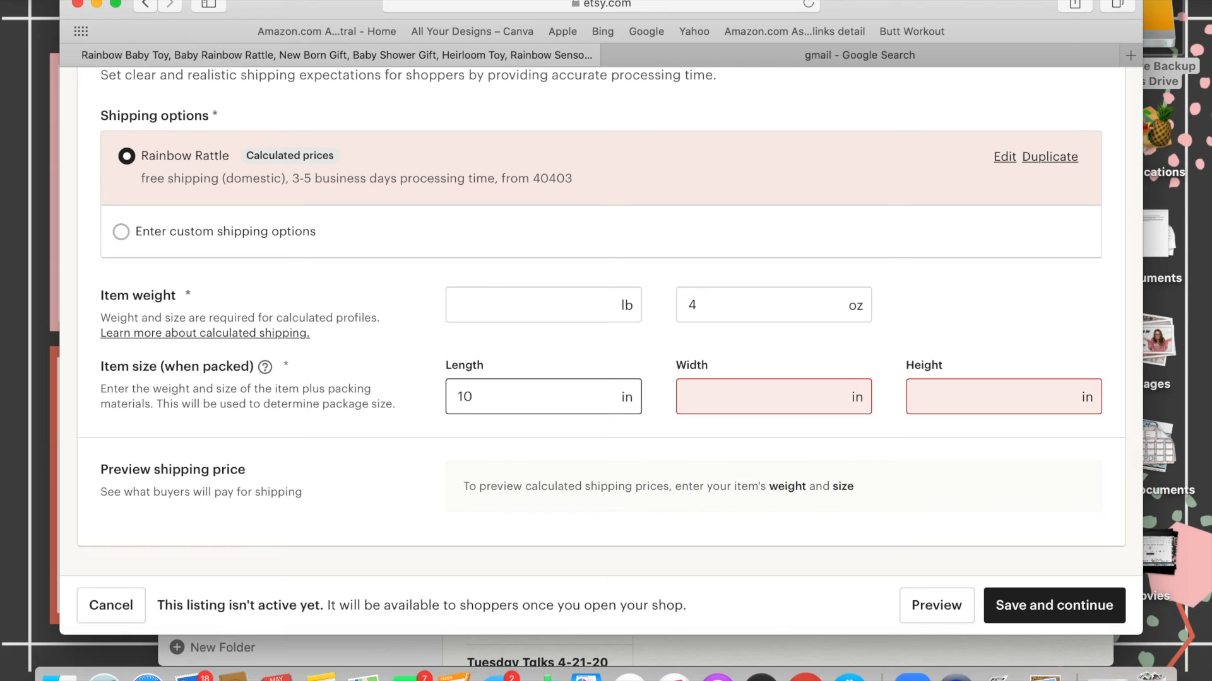
{"action": "key", "text": "Tab"}
{"action": "type", "text": "8"}
{"action": "key", "text": "Tab"}
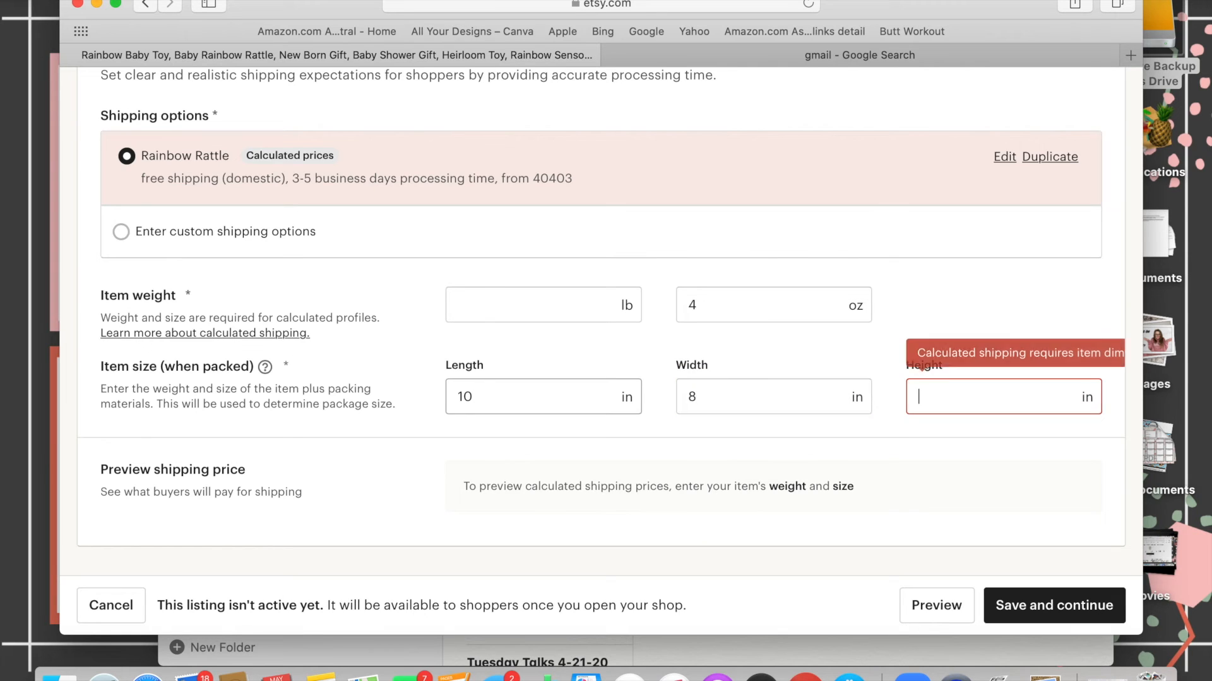
{"action": "type", "text": "2"}
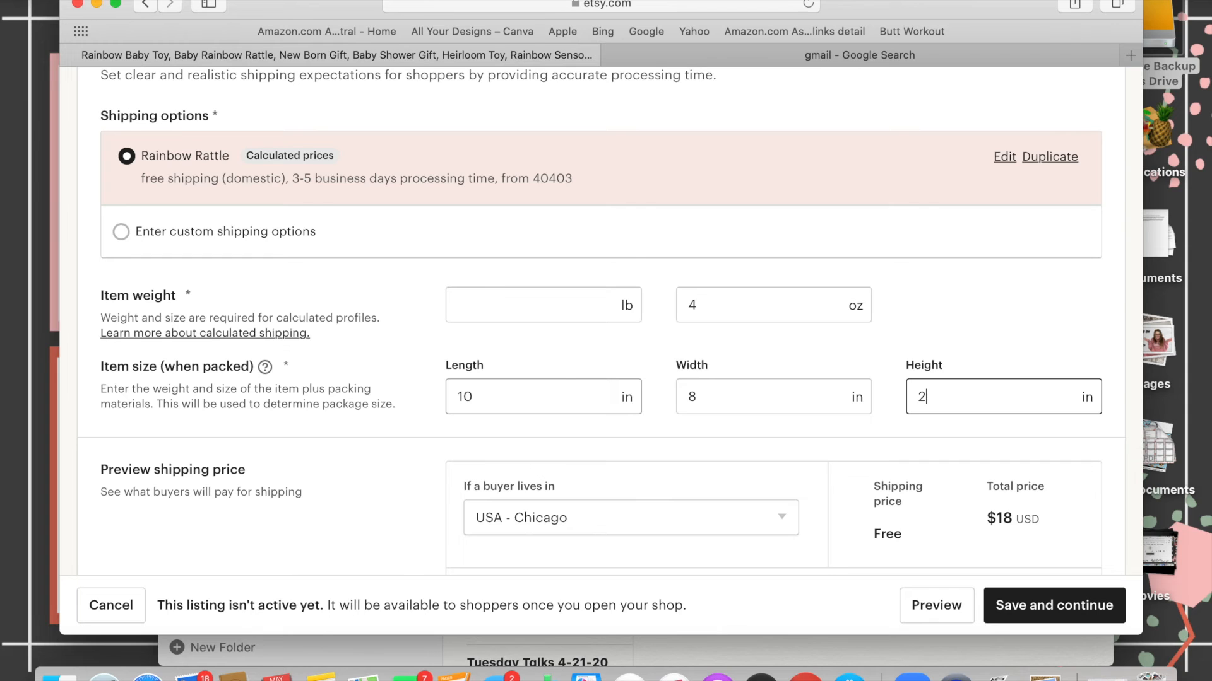
{"action": "scroll", "coordinate": [777, 513], "scroll_direction": "down", "scroll_amount": 3}
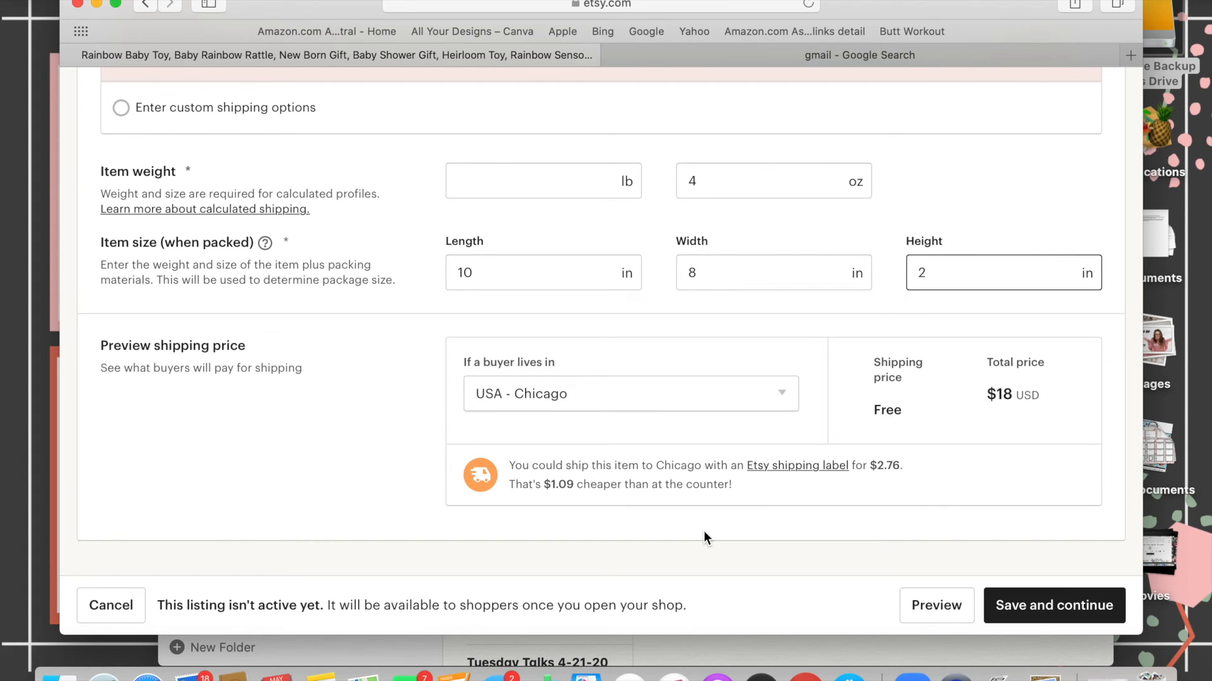
{"action": "scroll", "coordinate": [395, 400], "scroll_direction": "up", "scroll_amount": 3}
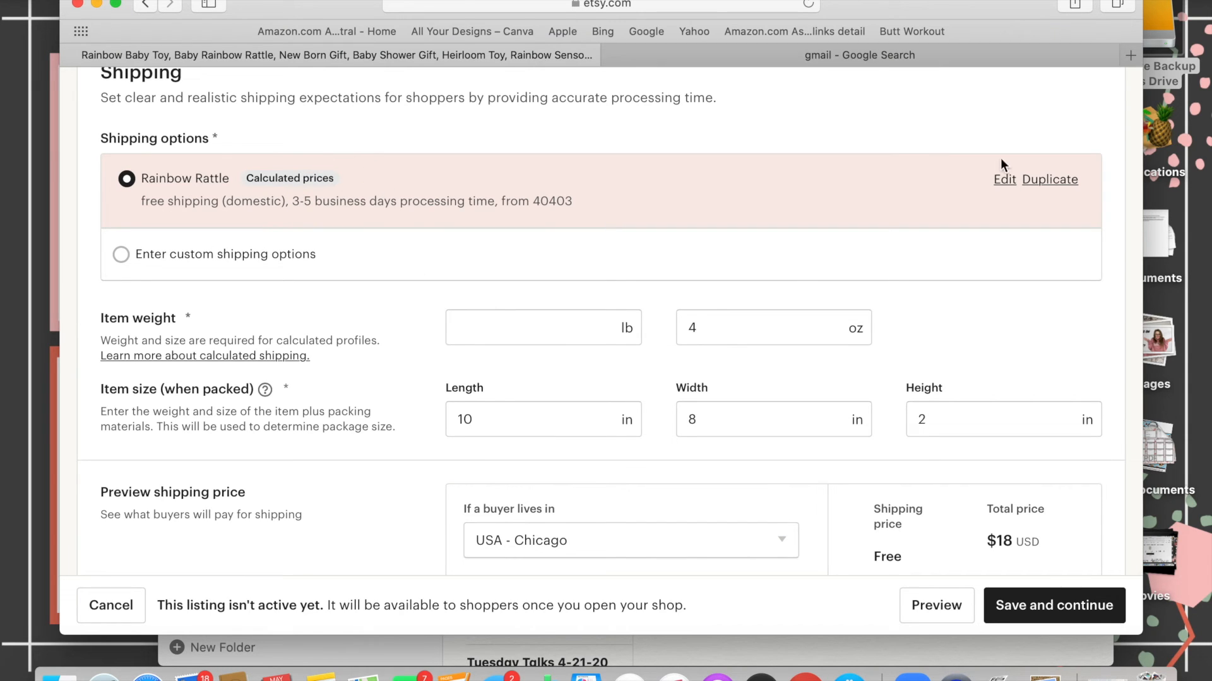
Reopen the Rainbow Rattle shipping profile, check its destinations and enabled USPS services, and save it
{"action": "left_click", "coordinate": [1004, 181]}
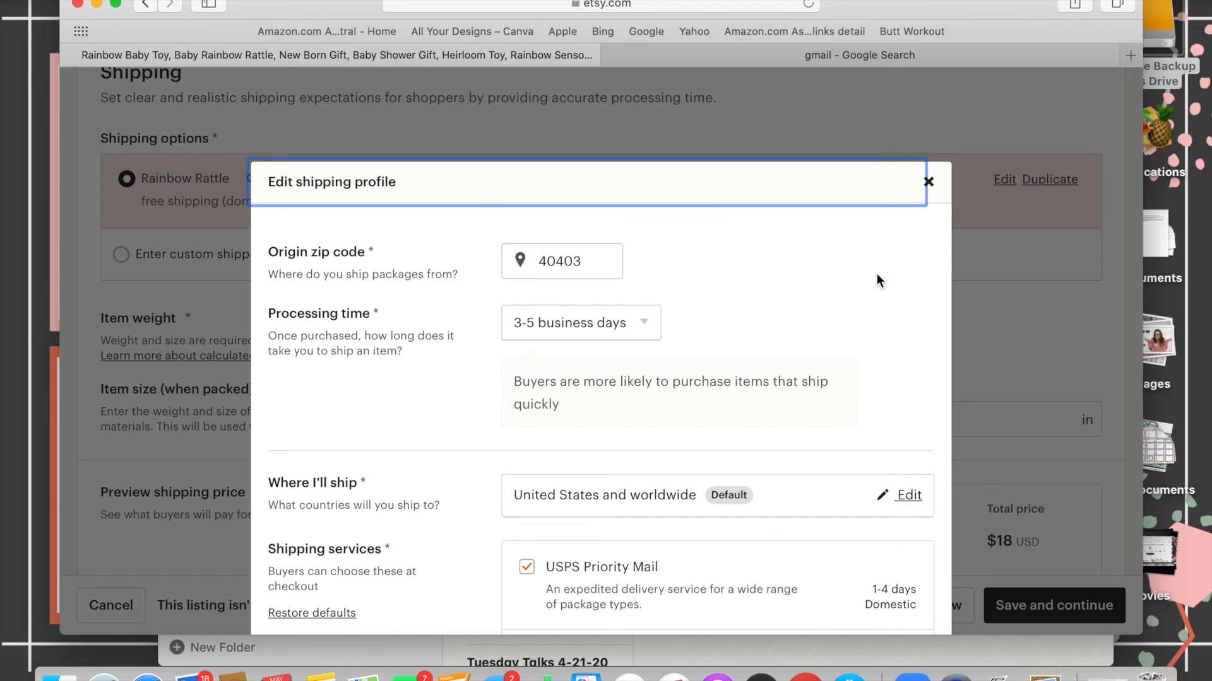
{"action": "scroll", "coordinate": [876, 274], "scroll_direction": "down", "scroll_amount": 7}
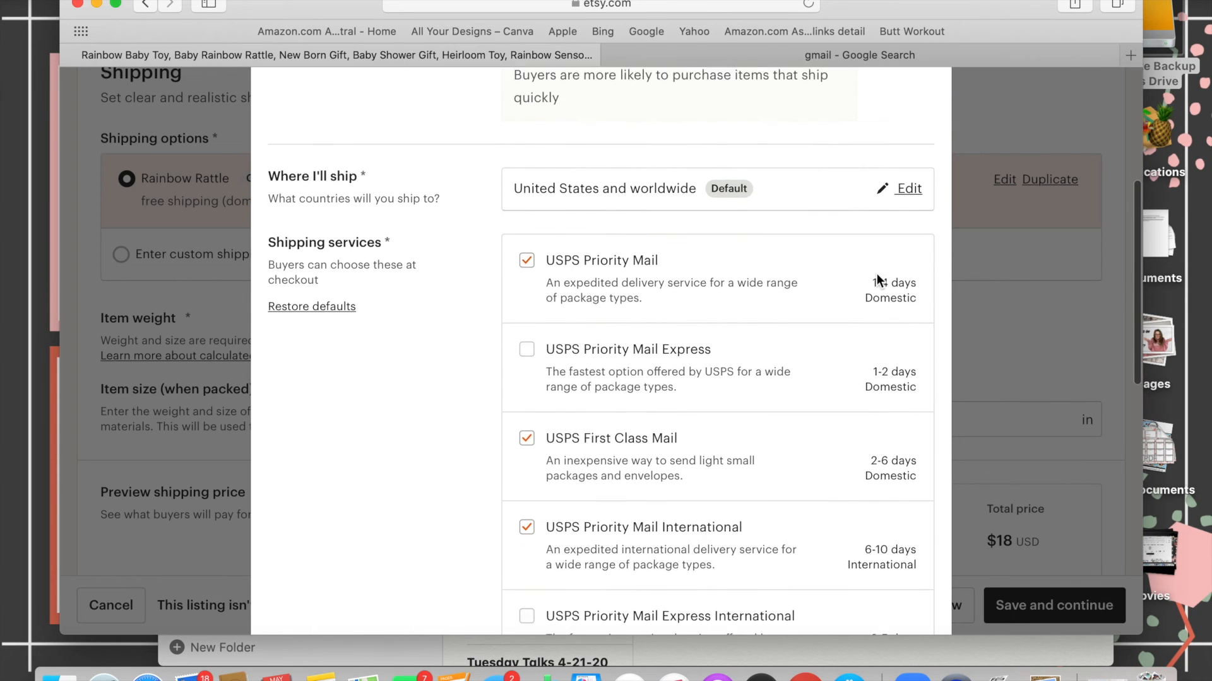
{"action": "scroll", "coordinate": [876, 274], "scroll_direction": "down", "scroll_amount": 3}
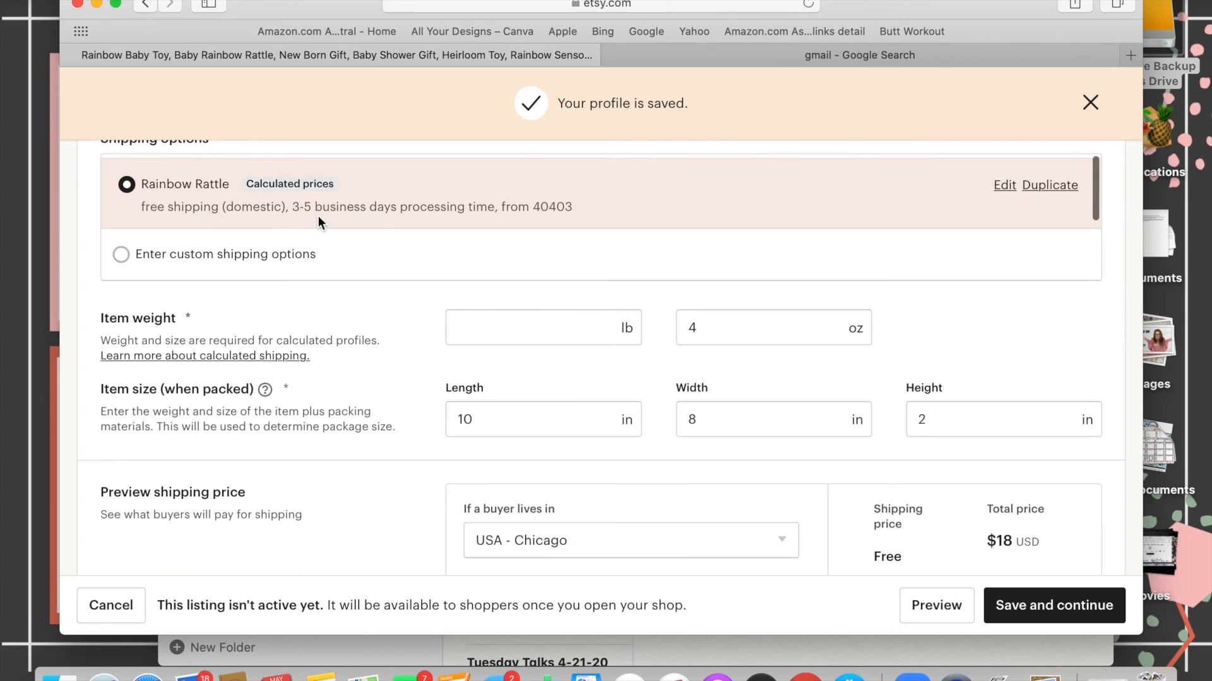
{"action": "scroll", "coordinate": [441, 320], "scroll_direction": "up", "scroll_amount": 1}
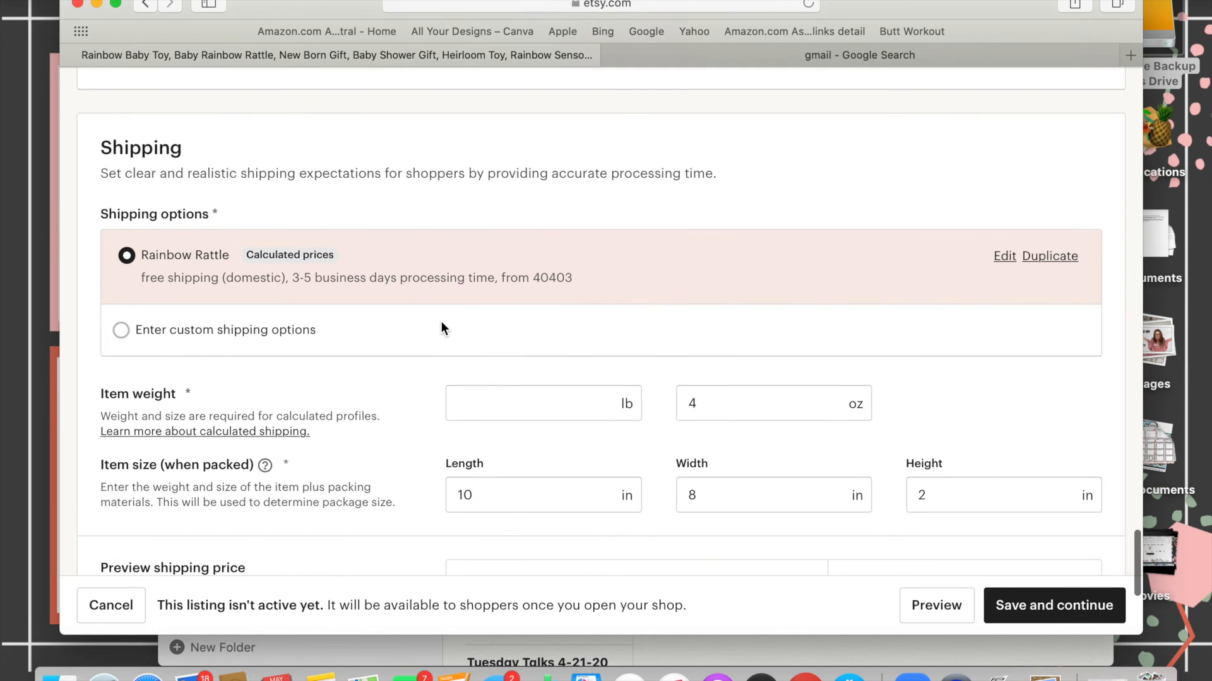
Switch the listing to custom shipping options and examine the choices for how shipping prices are set
{"action": "left_click", "coordinate": [122, 333]}
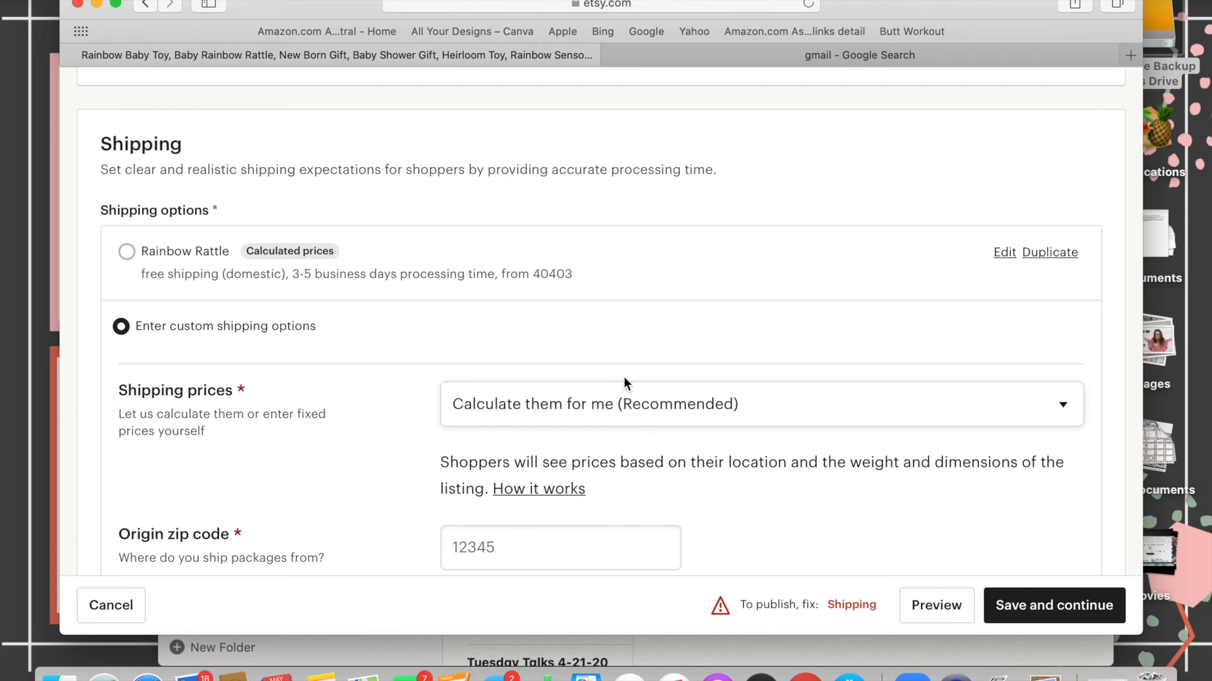
{"action": "left_click", "coordinate": [636, 401]}
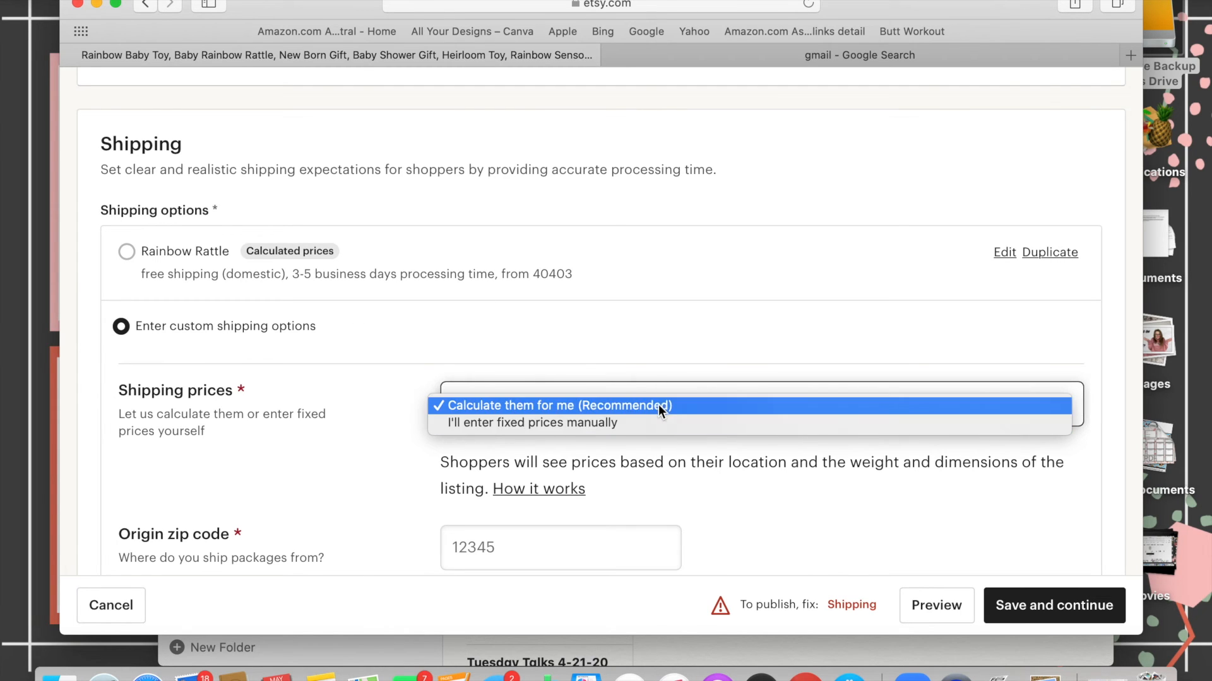
{"action": "left_click", "coordinate": [634, 358]}
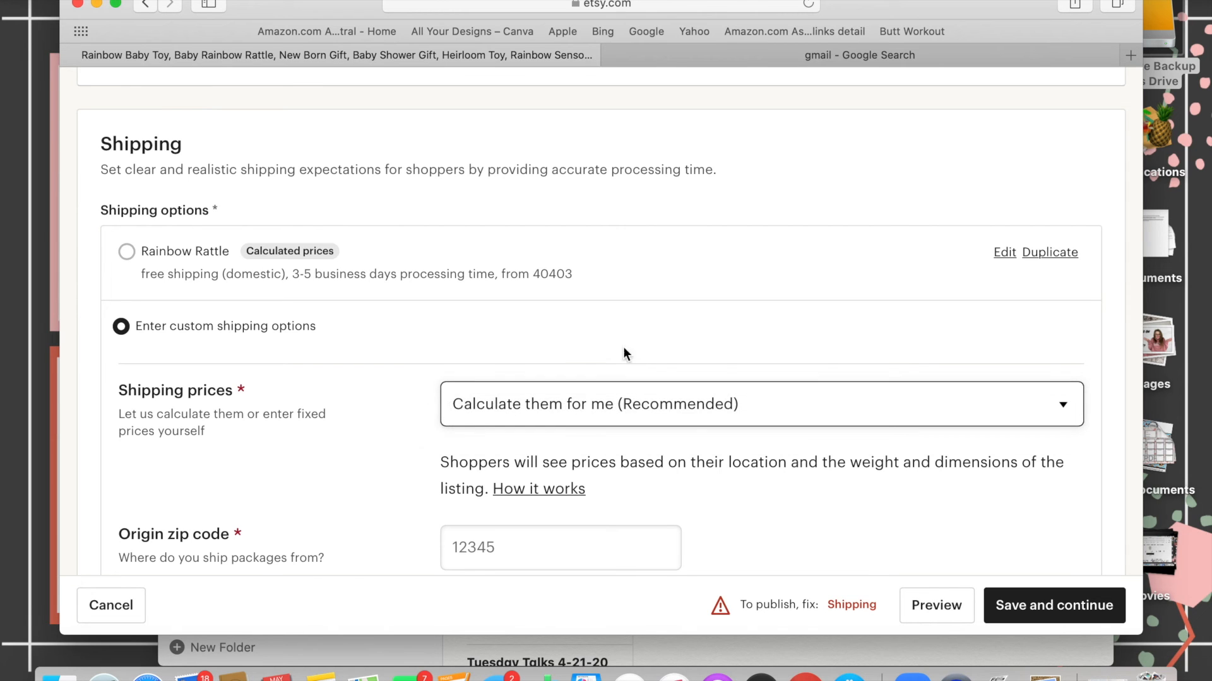
{"action": "scroll", "coordinate": [752, 539], "scroll_direction": "down", "scroll_amount": 15}
Save the listing, check the listings stocked in the shop, and continue to the next shop setup stage
{"action": "left_click", "coordinate": [1066, 604]}
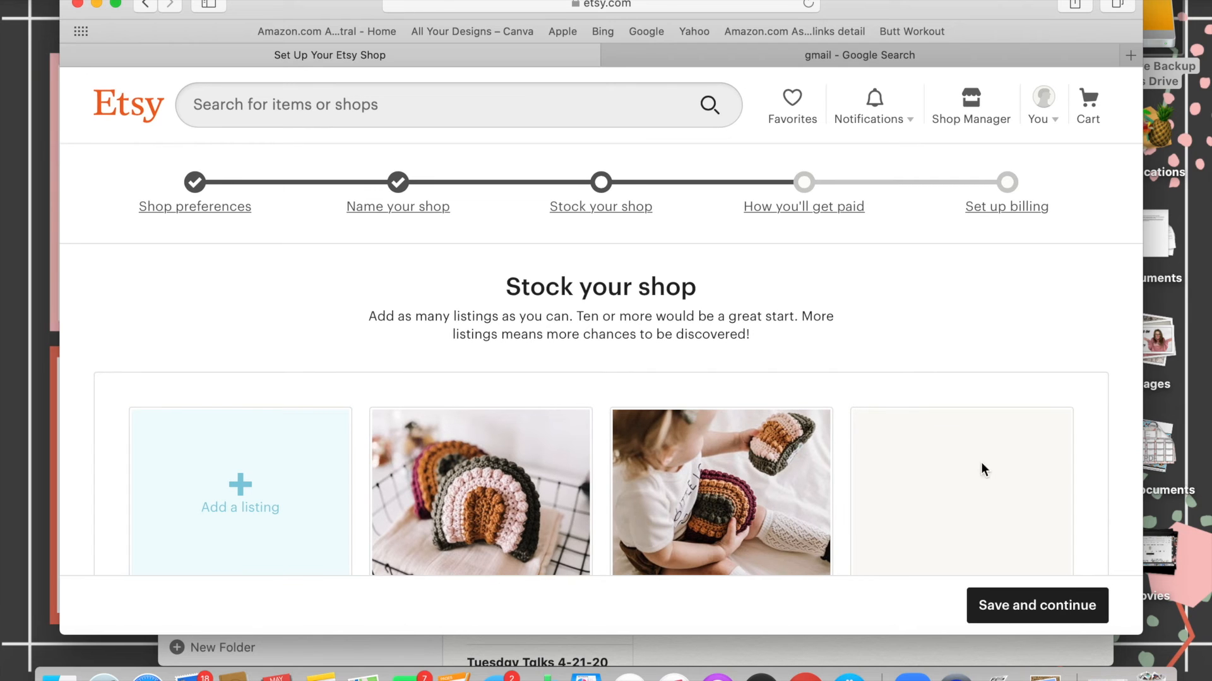
{"action": "scroll", "coordinate": [922, 352], "scroll_direction": "down", "scroll_amount": 5}
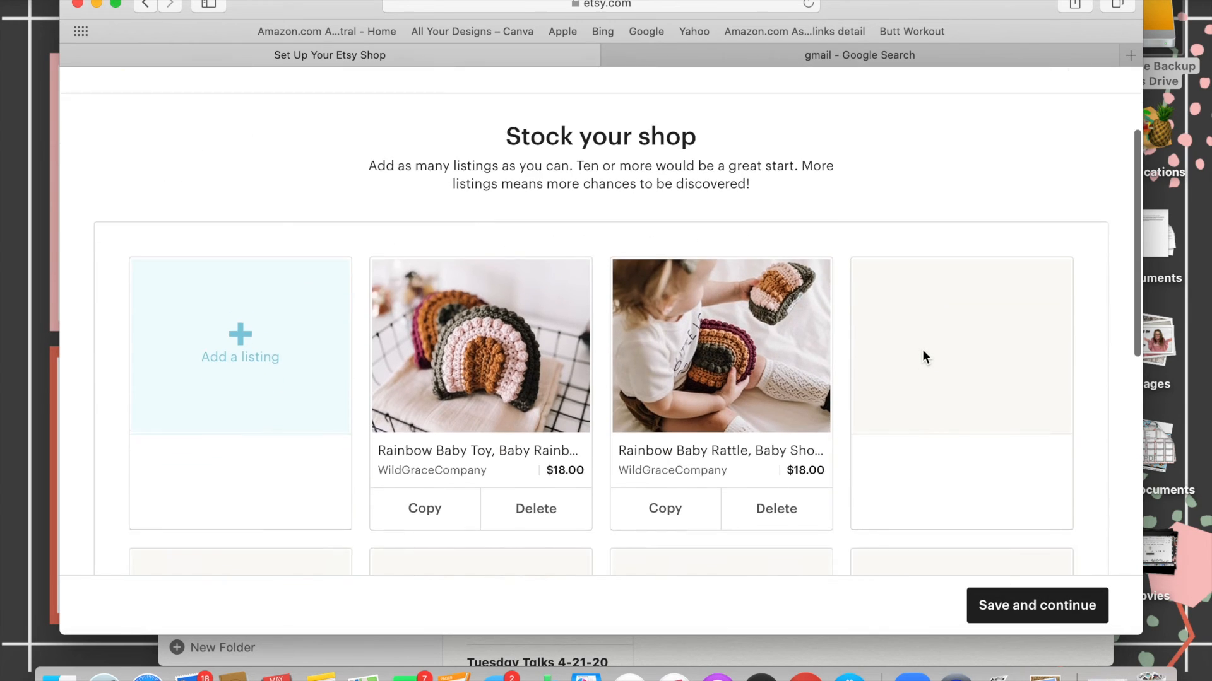
{"action": "scroll", "coordinate": [922, 352], "scroll_direction": "up", "scroll_amount": 4}
{"action": "scroll", "coordinate": [923, 351], "scroll_direction": "up", "scroll_amount": 1}
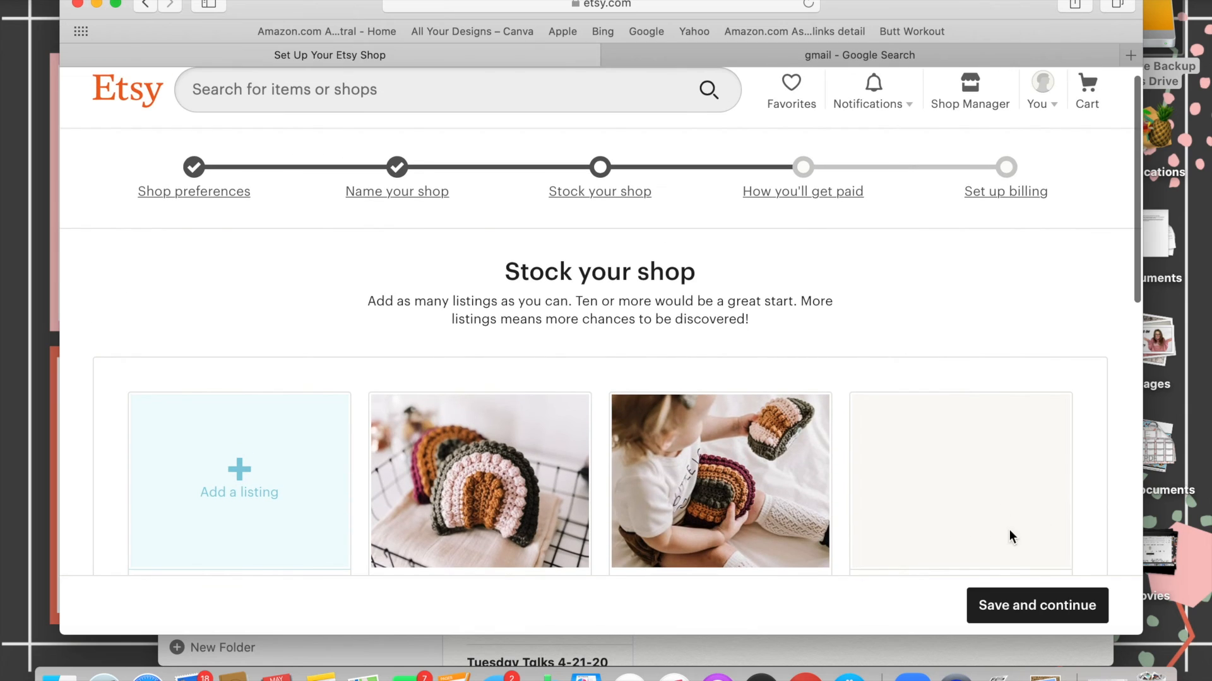
{"action": "left_click", "coordinate": [1039, 605]}
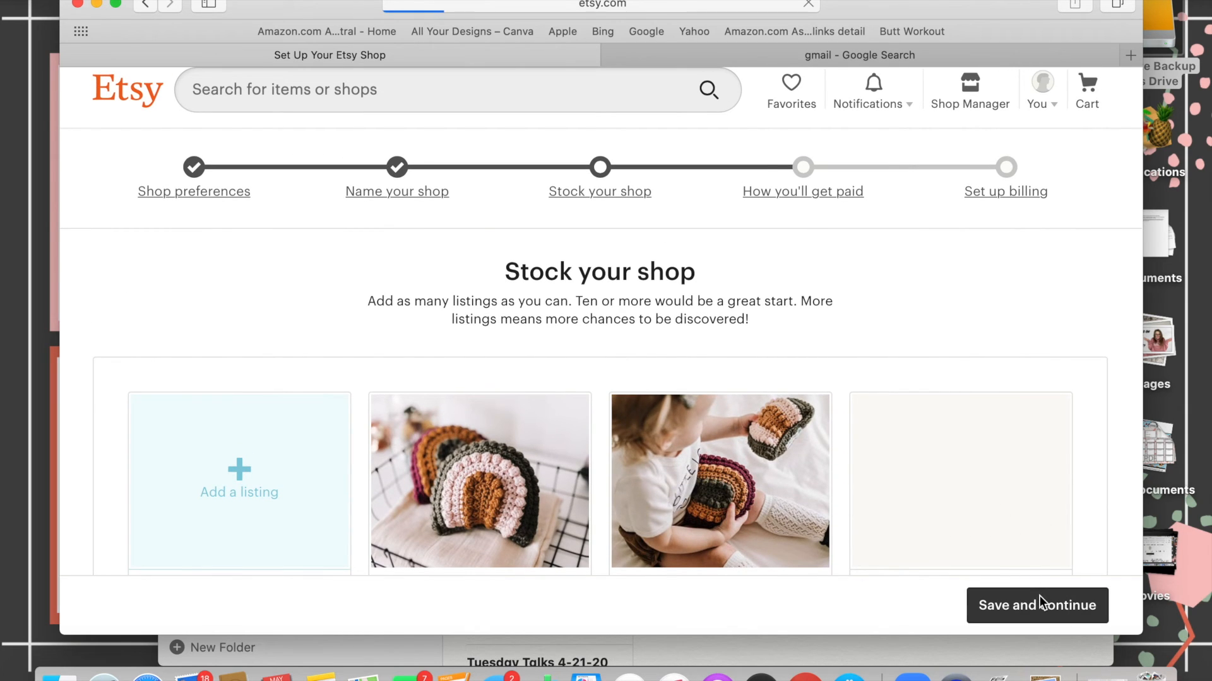
Examine the billing setup page's credit card fields, billing address fields and upcoming listing charge
{"action": "scroll", "coordinate": [962, 261], "scroll_direction": "down", "scroll_amount": 3}
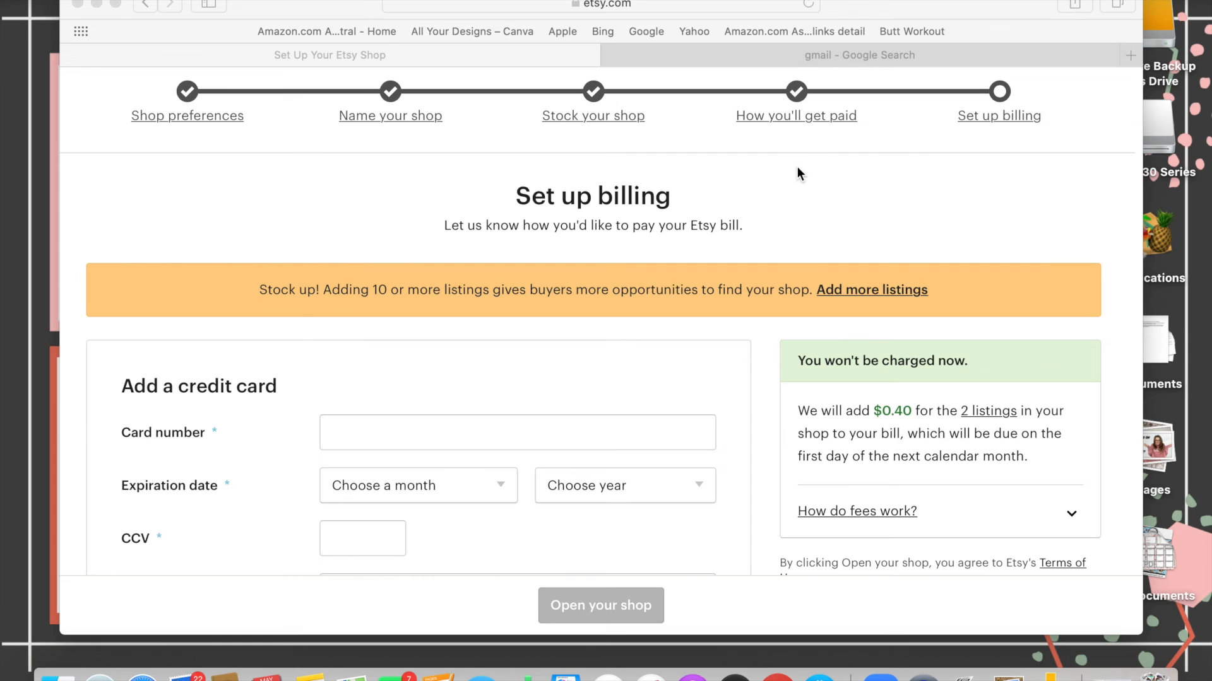
{"action": "scroll", "coordinate": [153, 323], "scroll_direction": "down", "scroll_amount": 10}
{"action": "scroll", "coordinate": [153, 323], "scroll_direction": "up", "scroll_amount": 7}
{"action": "scroll", "coordinate": [173, 192], "scroll_direction": "down", "scroll_amount": 5}
{"action": "scroll", "coordinate": [178, 137], "scroll_direction": "down", "scroll_amount": 2}
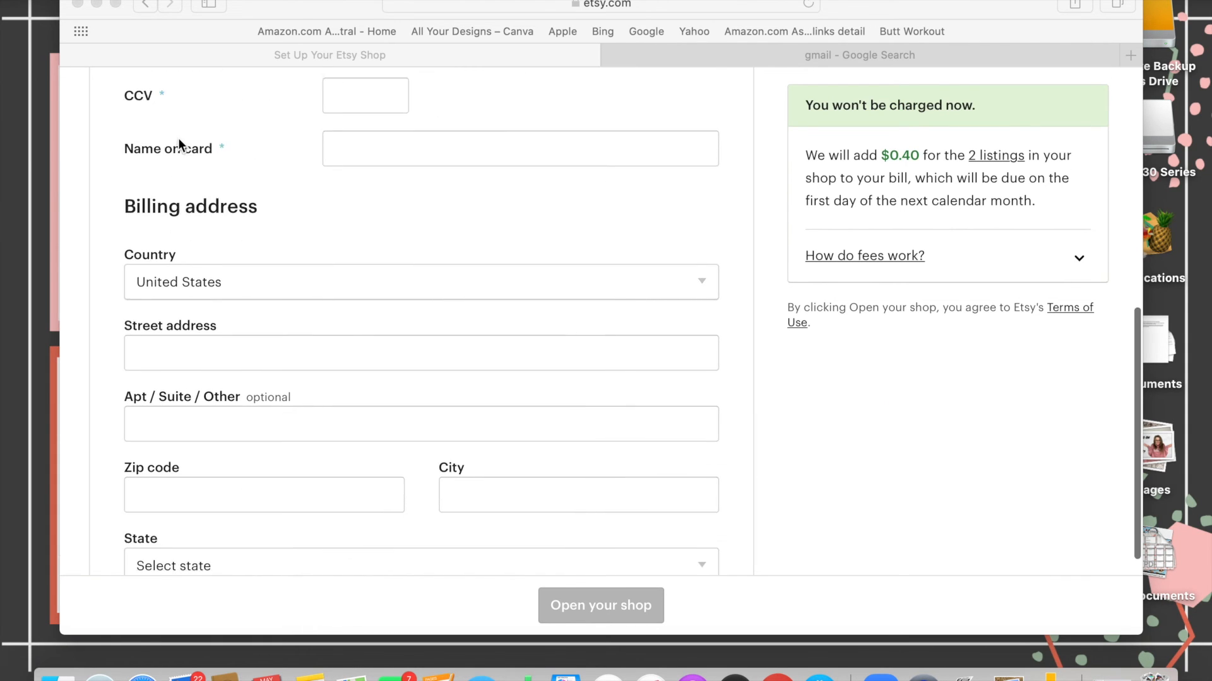
{"action": "scroll", "coordinate": [477, 199], "scroll_direction": "up", "scroll_amount": 4}
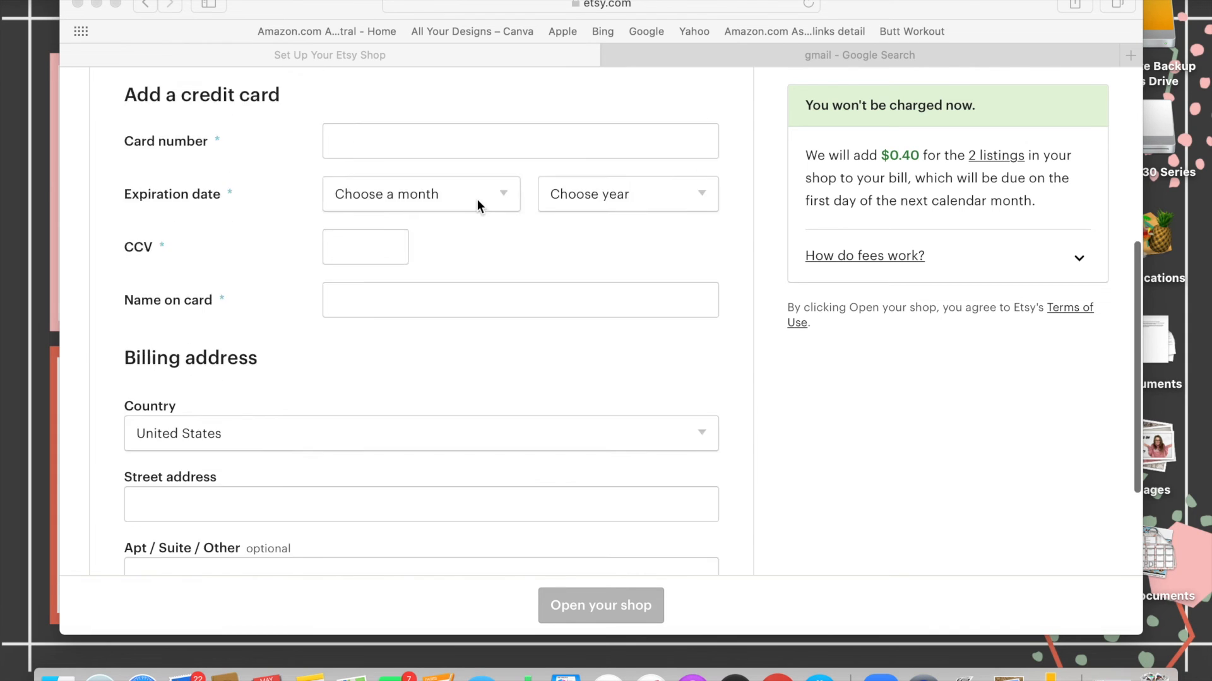
{"action": "scroll", "coordinate": [776, 259], "scroll_direction": "up", "scroll_amount": 6}
{"action": "scroll", "coordinate": [873, 236], "scroll_direction": "down", "scroll_amount": 3}
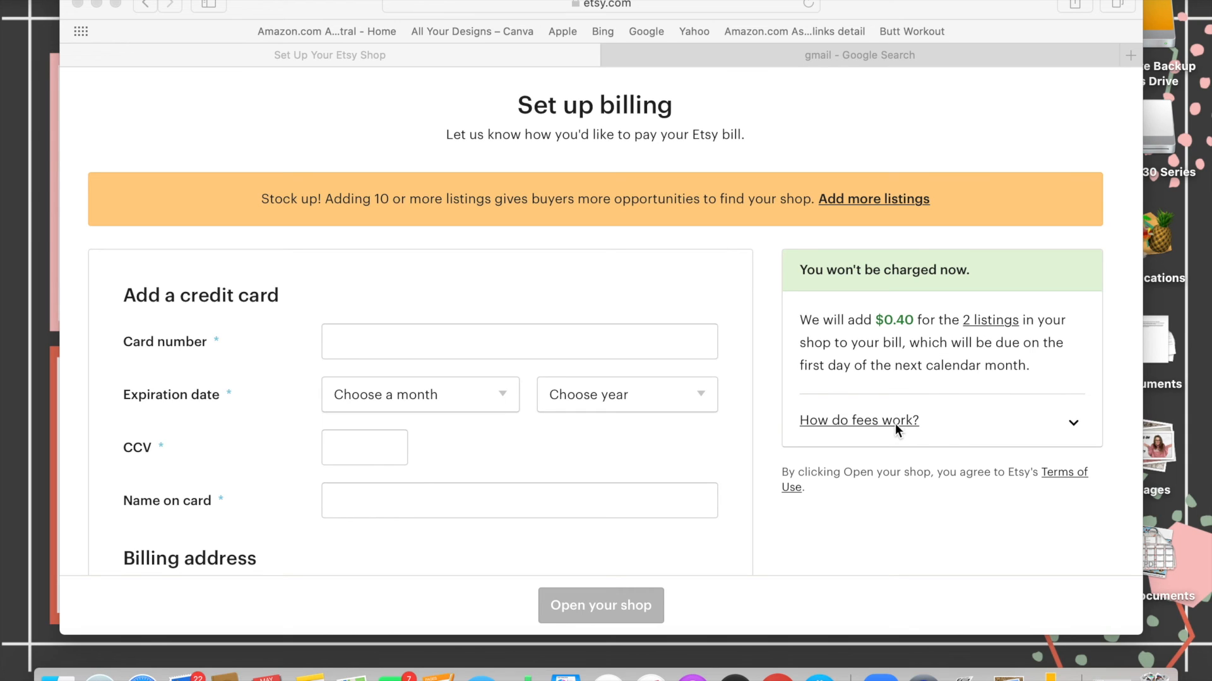
Expand the explanation of how fees work and read the listing, transaction and payment processing fees
{"action": "right_click", "coordinate": [869, 417]}
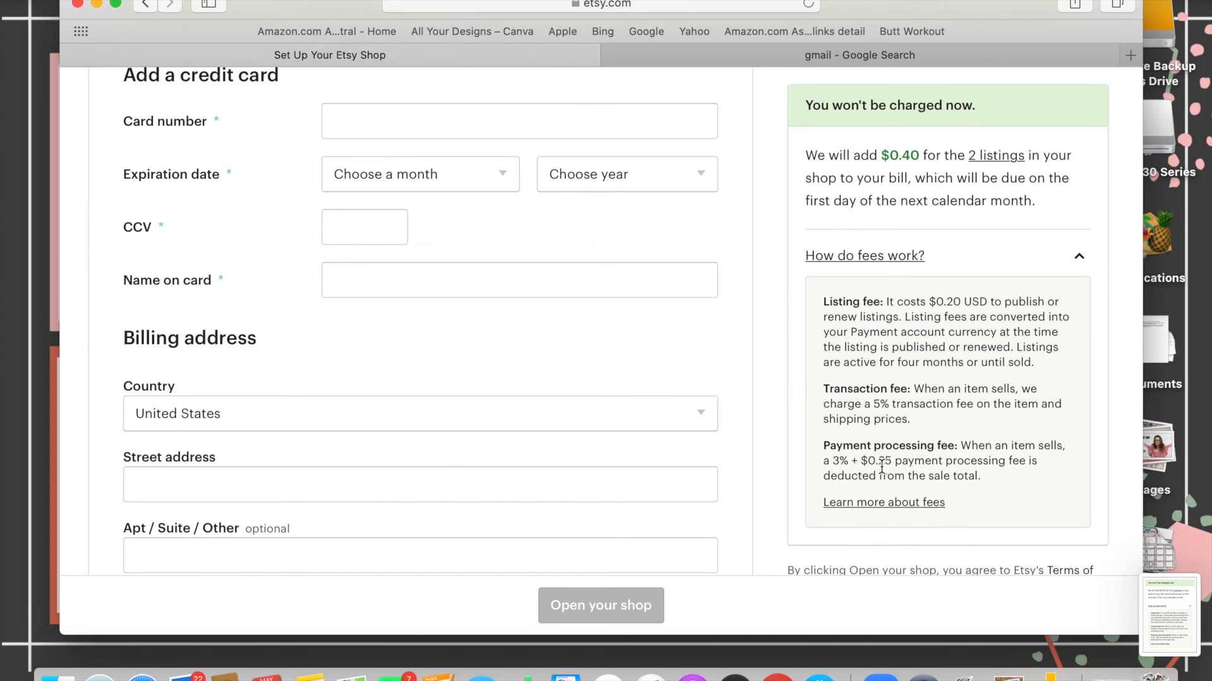
{"action": "scroll", "coordinate": [882, 467], "scroll_direction": "down", "scroll_amount": 4}
{"action": "scroll", "coordinate": [881, 467], "scroll_direction": "up", "scroll_amount": 10}
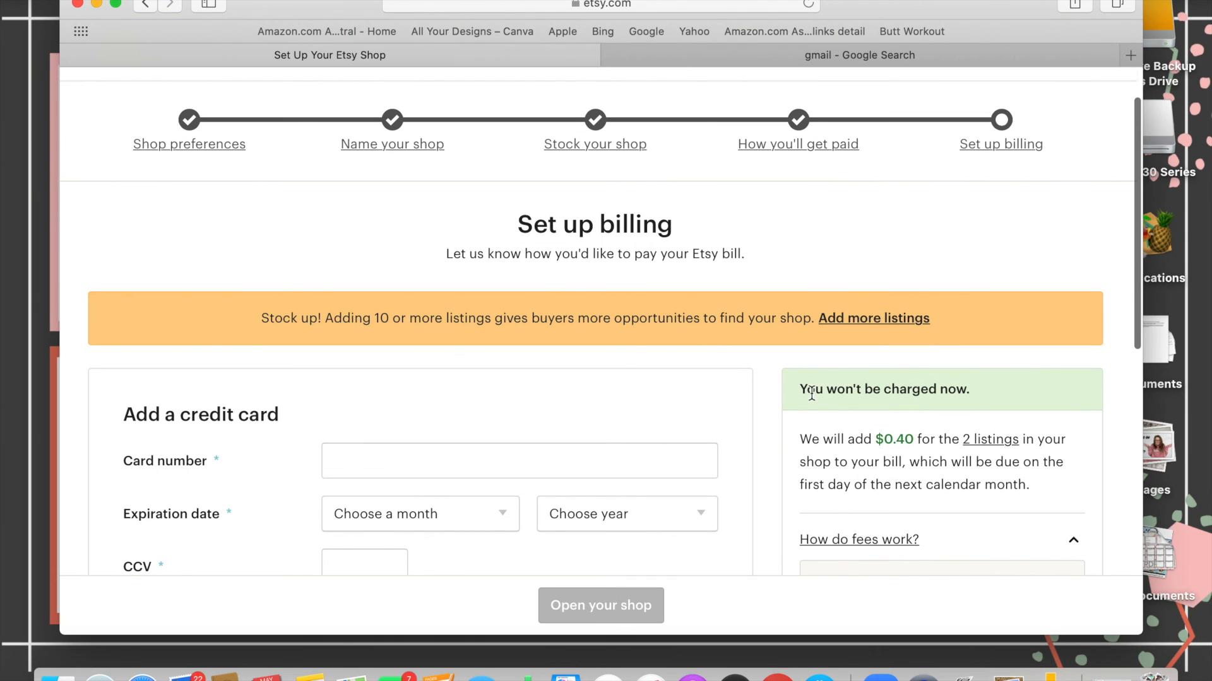
{"action": "scroll", "coordinate": [832, 355], "scroll_direction": "down", "scroll_amount": 5}
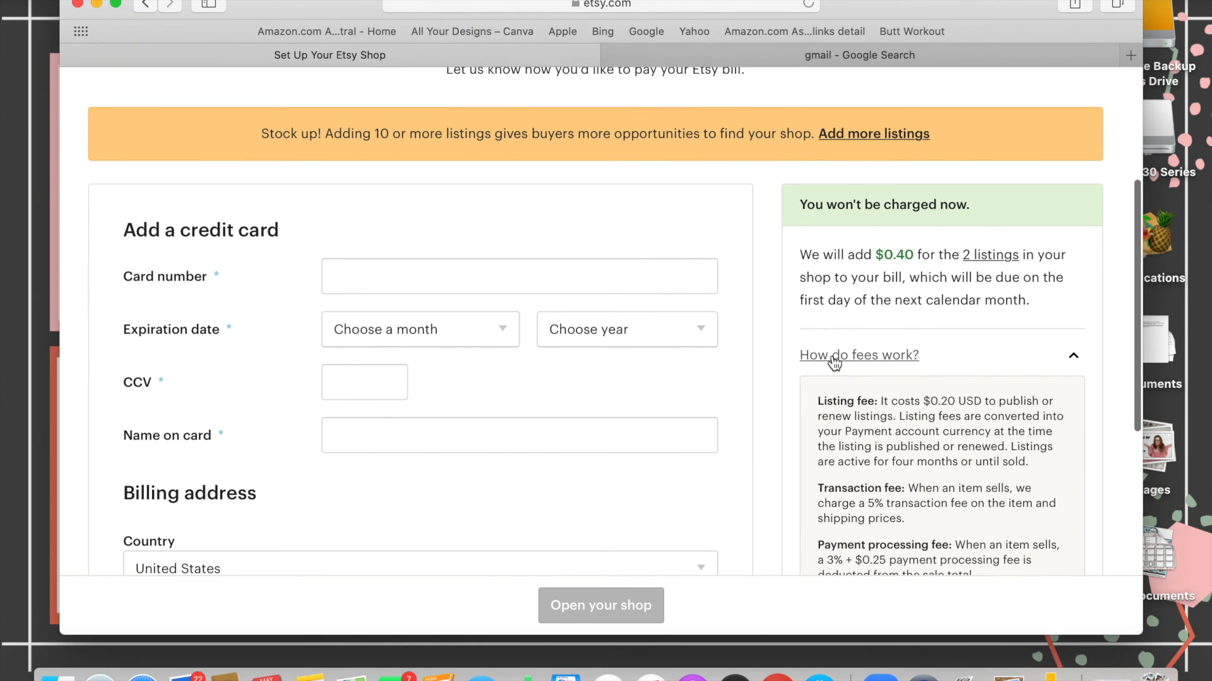